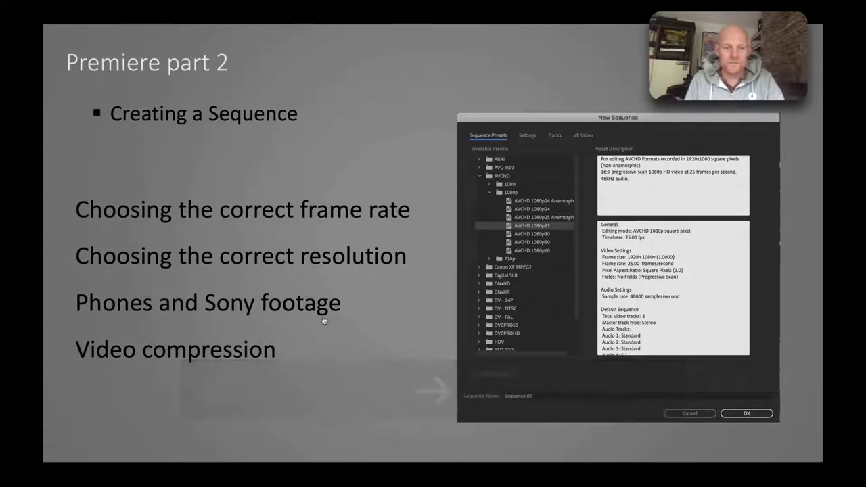
- Leave the slideshow and return to the Premiere Introduction project in Premiere Pro
{"action": "key", "text": "super+Tab"}
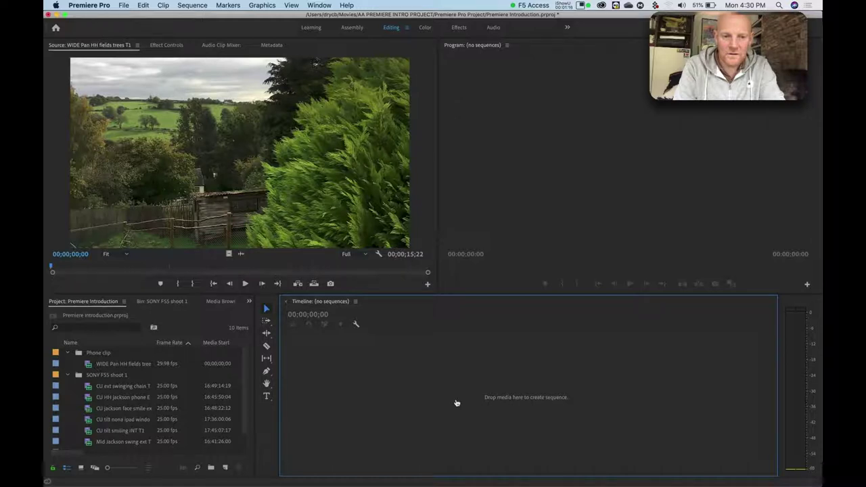
- Focus the empty timeline and browse the File > New submenu without choosing anything
{"action": "left_click", "coordinate": [564, 4]}
{"action": "left_click", "coordinate": [471, 5]}
{"action": "left_click", "coordinate": [453, 397]}
{"action": "left_click", "coordinate": [125, 7]}
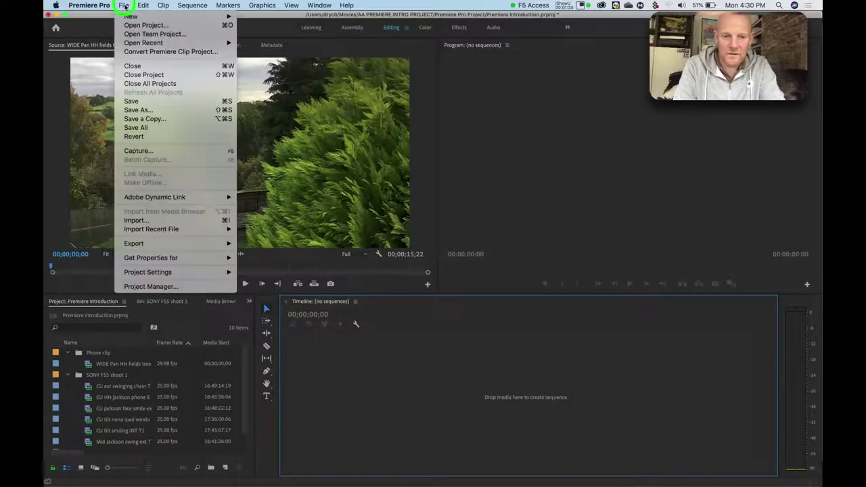
{"action": "mouse_move", "coordinate": [126, 16]}
- Collapse the SONY FS5 shoot 1 and Phone clip bins and deselect all items
{"action": "left_click", "coordinate": [68, 377]}
{"action": "left_click", "coordinate": [68, 374]}
{"action": "left_click", "coordinate": [67, 353]}
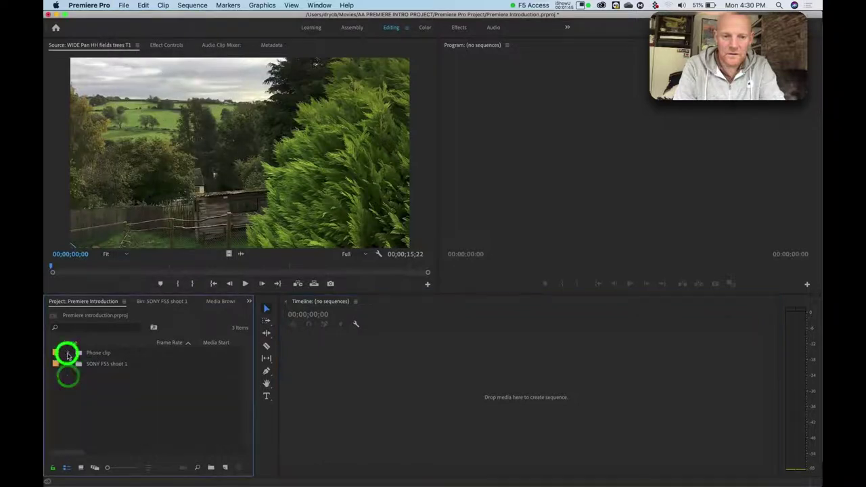
{"action": "left_click", "coordinate": [107, 416]}
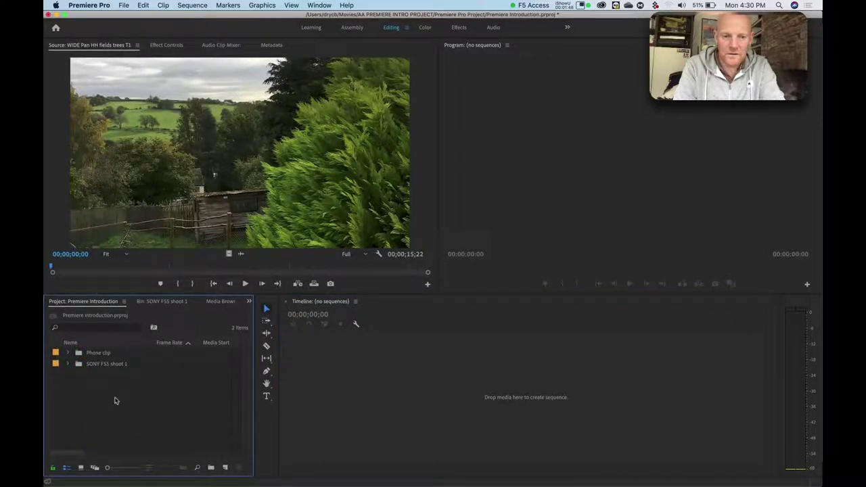
- Look through the Project panel's New Item context menu and File commands, dismissing both unchosen
{"action": "left_click", "coordinate": [115, 400], "text": "ctrl"}
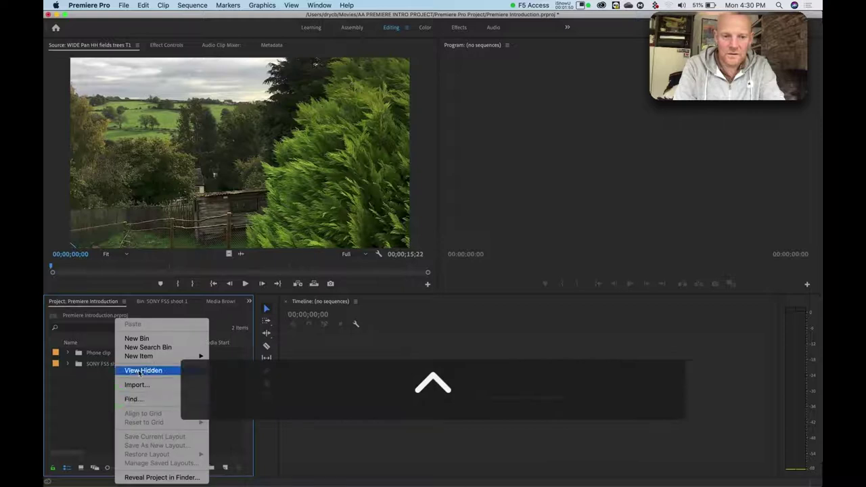
{"action": "mouse_move", "coordinate": [203, 357]}
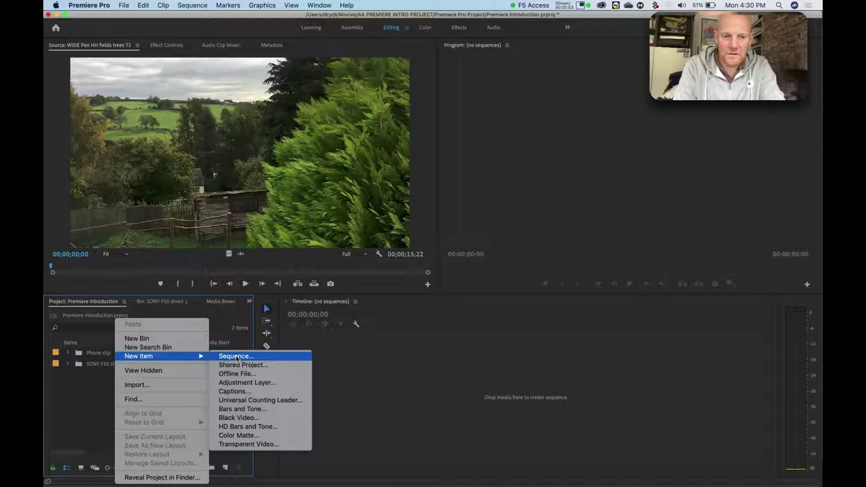
{"action": "left_click", "coordinate": [88, 403]}
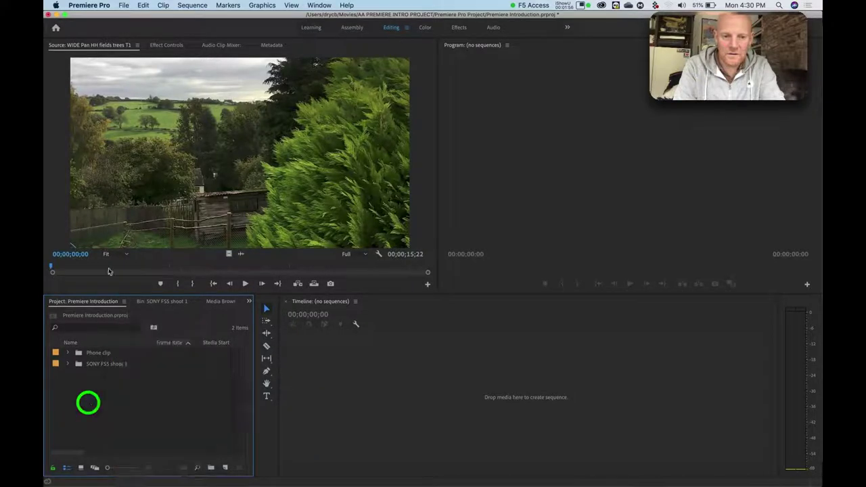
{"action": "left_click", "coordinate": [124, 5]}
{"action": "mouse_move", "coordinate": [128, 18]}
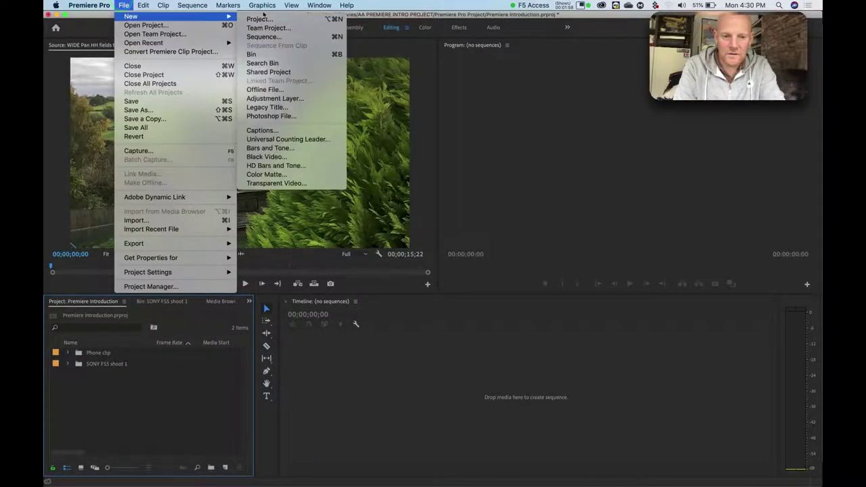
{"action": "left_click", "coordinate": [131, 442]}
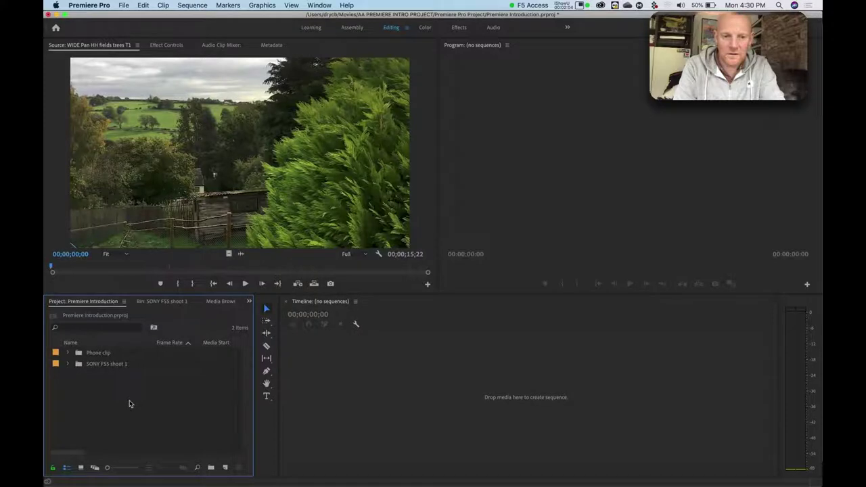
- Open the New Sequence dialog with Cmd+N and move it up into full view
{"action": "key", "text": "super+n"}
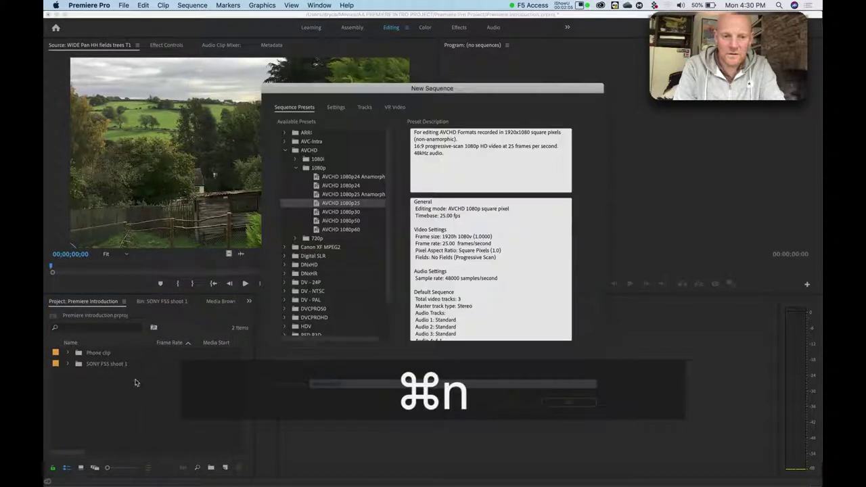
{"action": "left_click_drag", "start_coordinate": [377, 90], "coordinate": [378, 63]}
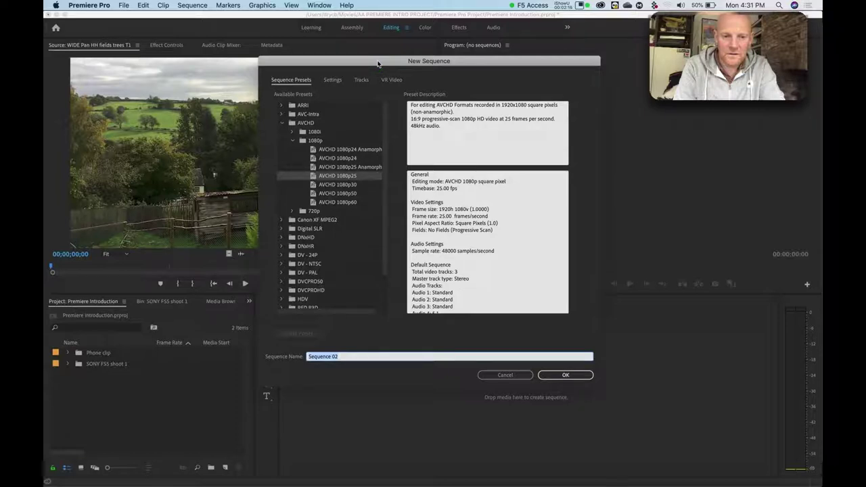
{"action": "left_click_drag", "start_coordinate": [377, 63], "coordinate": [371, 53]}
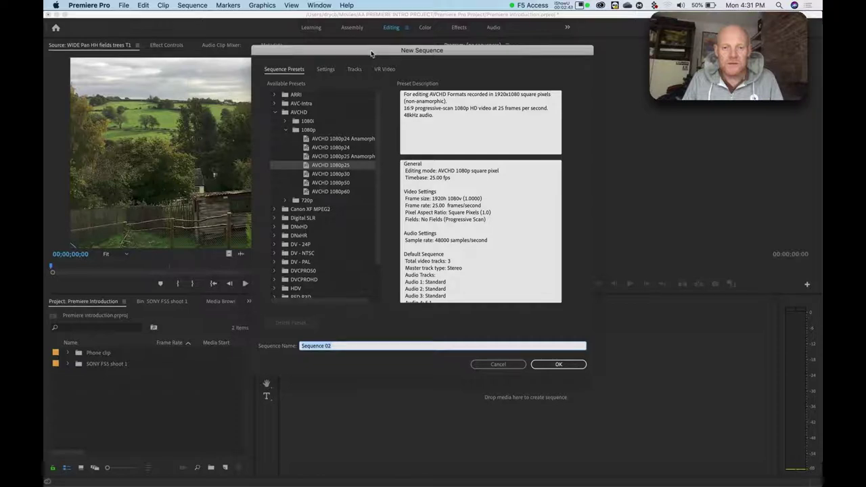
{"action": "left_click_drag", "start_coordinate": [370, 53], "coordinate": [370, 48]}
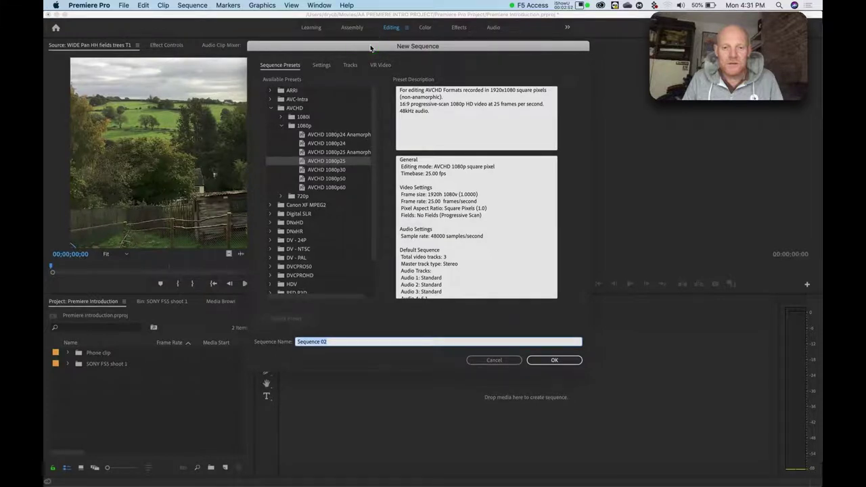
{"action": "left_click_drag", "start_coordinate": [371, 48], "coordinate": [369, 47]}
{"action": "left_click", "coordinate": [369, 47]}
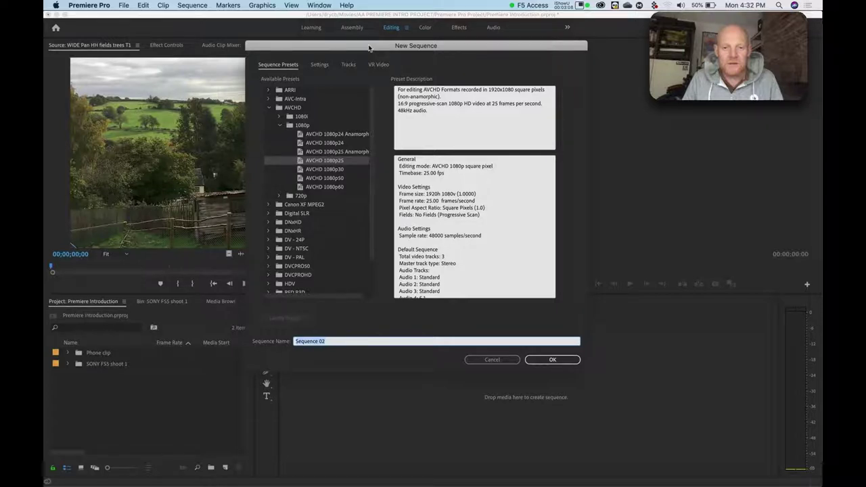
{"action": "left_click_drag", "start_coordinate": [369, 48], "coordinate": [368, 45]}
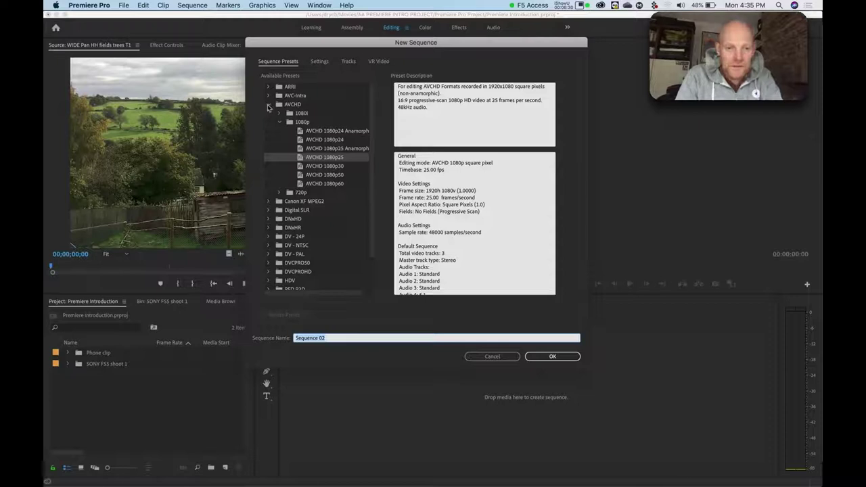
- Collapse the AVCHD preset group in the Sequence Presets list
{"action": "left_click", "coordinate": [268, 104]}
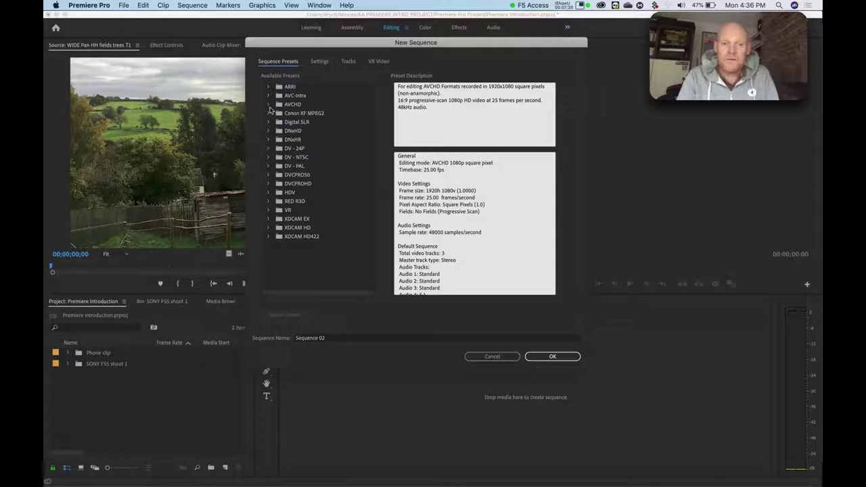
- Expand the AVCHD preset group and select the AVCHD 1080p25 preset
{"action": "left_click", "coordinate": [269, 105]}
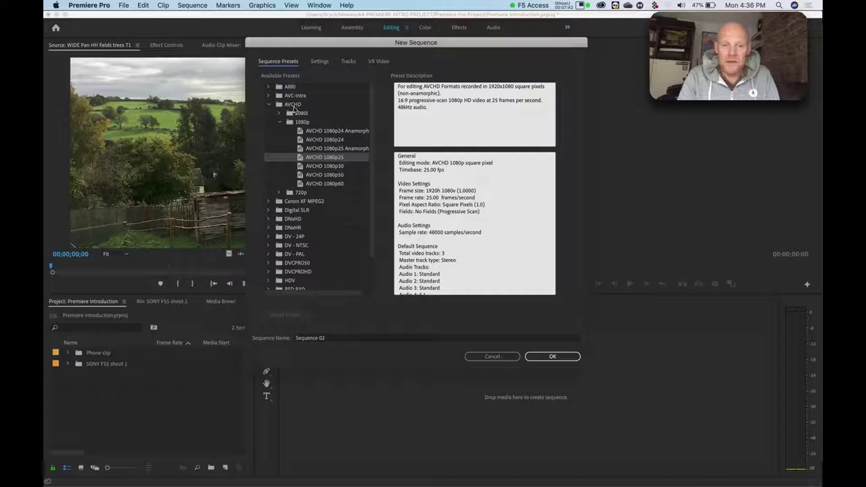
{"action": "left_click", "coordinate": [269, 105]}
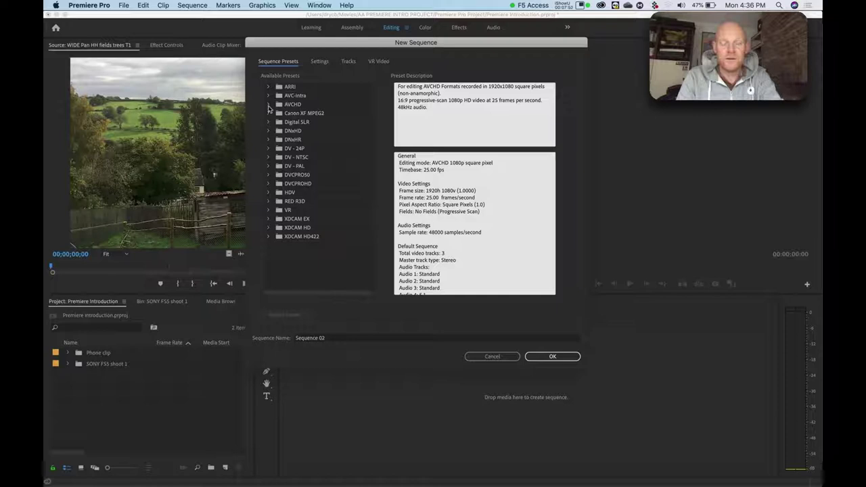
{"action": "left_click", "coordinate": [268, 104]}
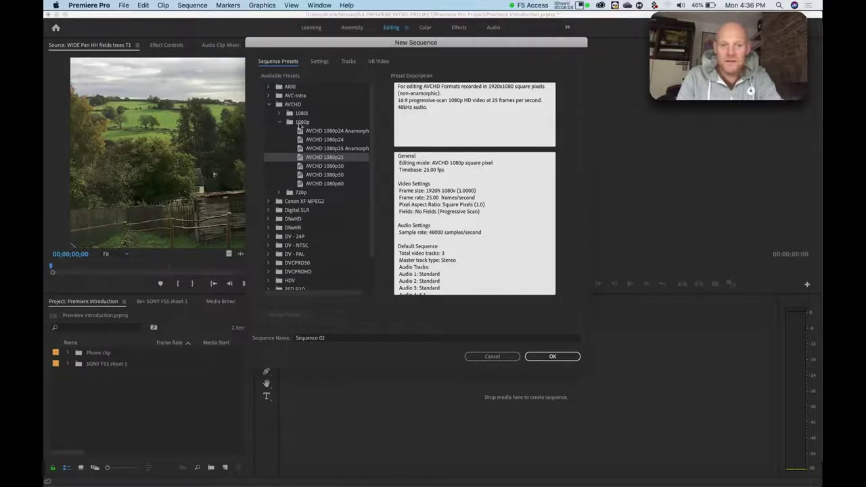
{"action": "left_click", "coordinate": [334, 158]}
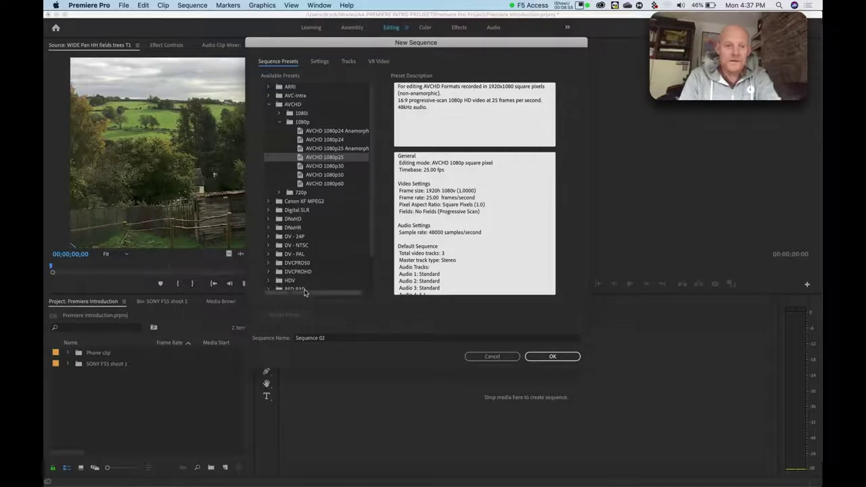
{"action": "scroll", "coordinate": [304, 223], "scroll_direction": "down", "scroll_amount": 3}
{"action": "scroll", "coordinate": [305, 222], "scroll_direction": "up", "scroll_amount": 3}
{"action": "scroll", "coordinate": [304, 222], "scroll_direction": "right", "scroll_amount": 1}
{"action": "scroll", "coordinate": [304, 222], "scroll_direction": "left", "scroll_amount": 1}
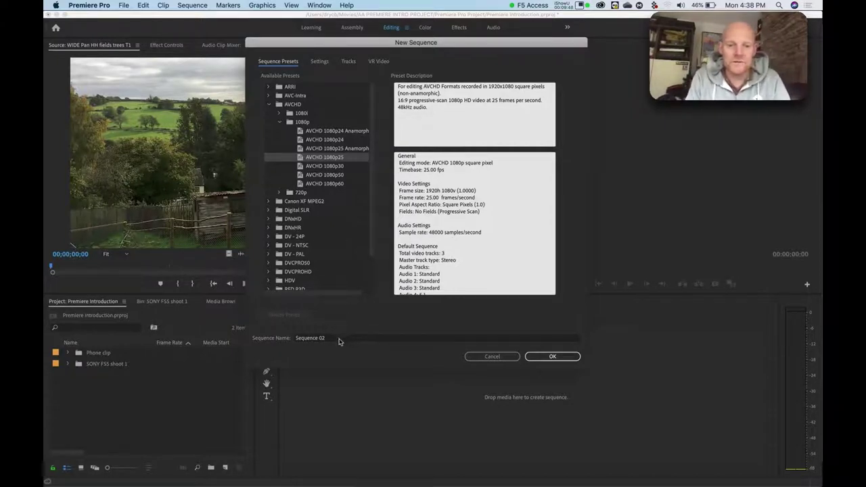
- Replace the Sequence 02 name by typing 'Assembly' in the Sequence Name field
{"action": "left_click_drag", "start_coordinate": [334, 340], "coordinate": [255, 337]}
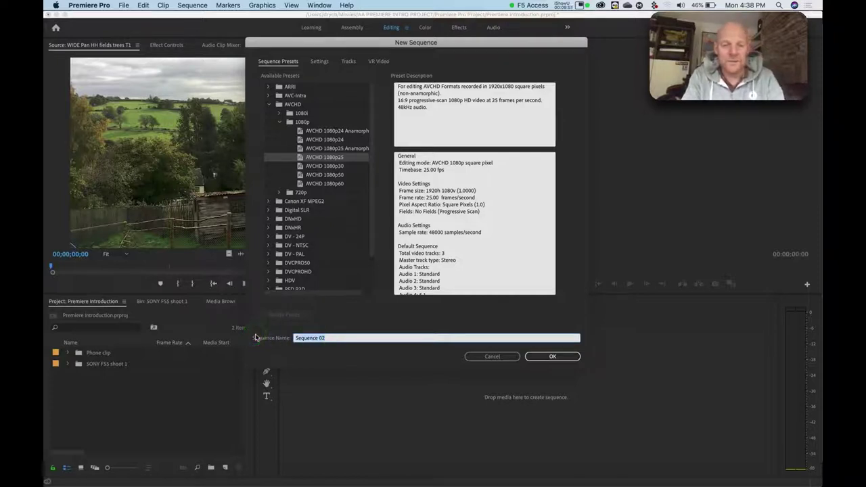
{"action": "key", "text": "shift"}
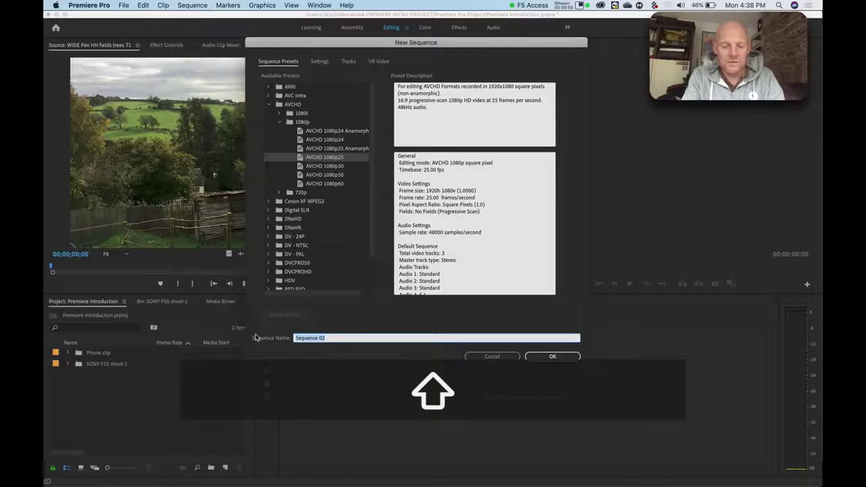
{"action": "type", "text": "Assem"}
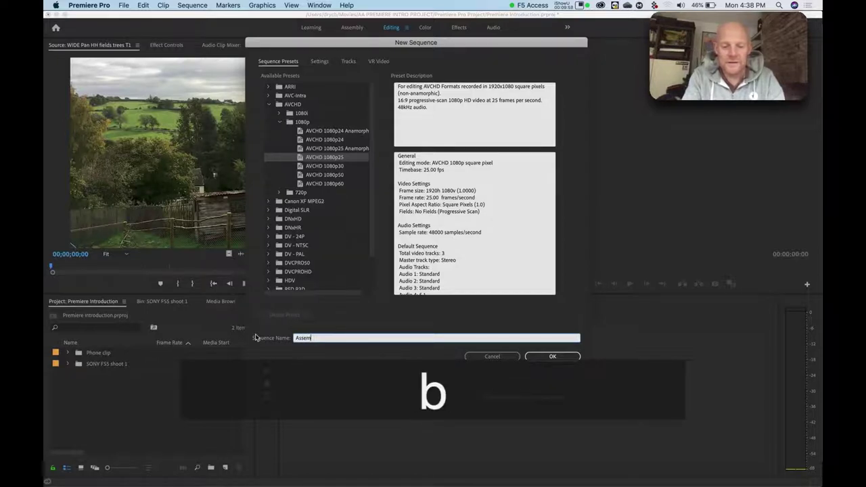
{"action": "type", "text": "bly 1"}
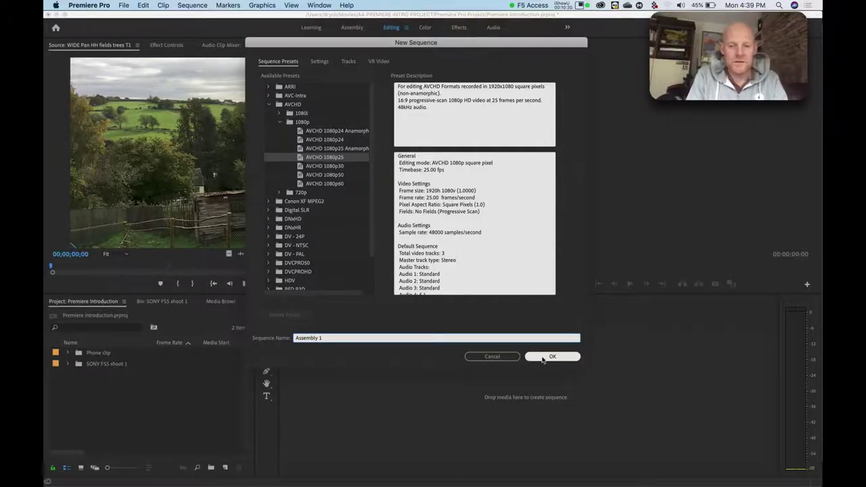
{"action": "left_click", "coordinate": [543, 358]}
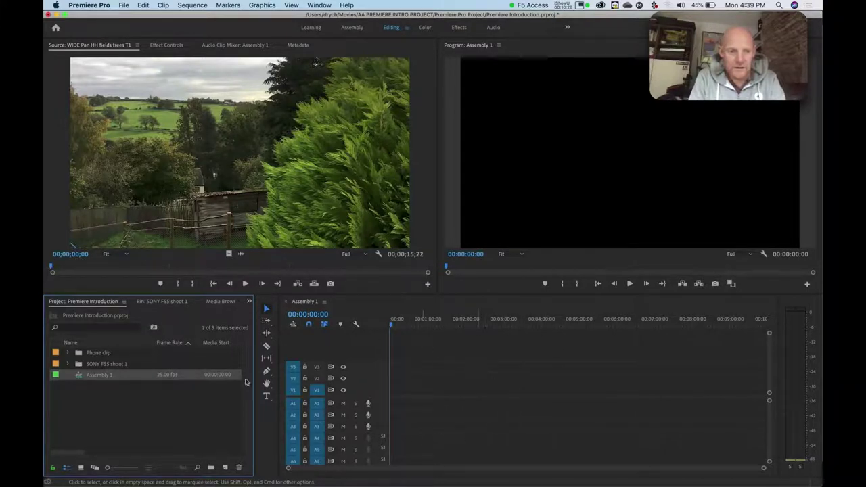
{"action": "left_click", "coordinate": [78, 378]}
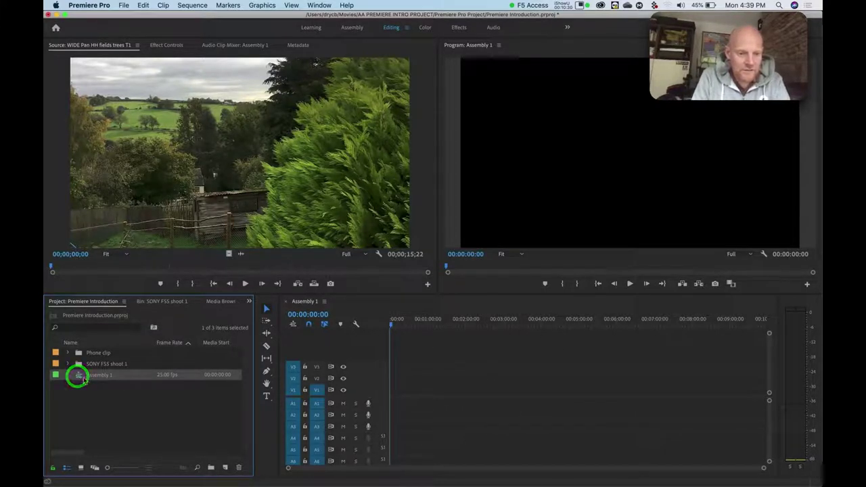
{"action": "left_click", "coordinate": [78, 377]}
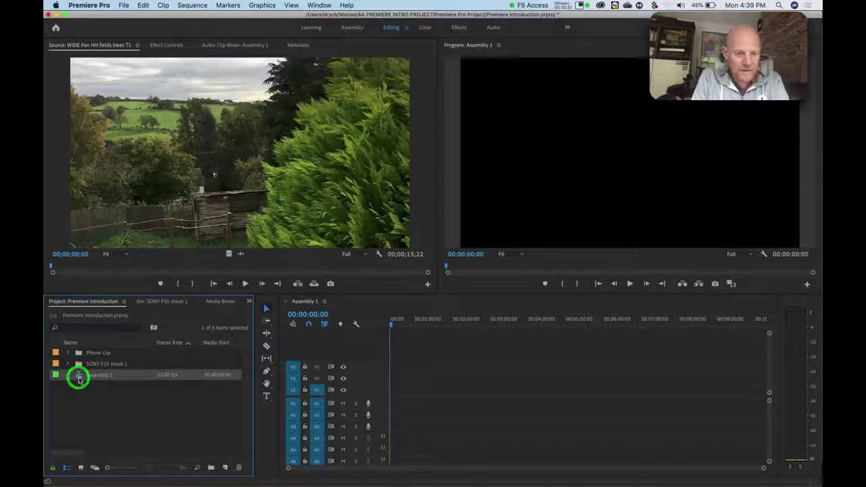
{"action": "left_click", "coordinate": [79, 378]}
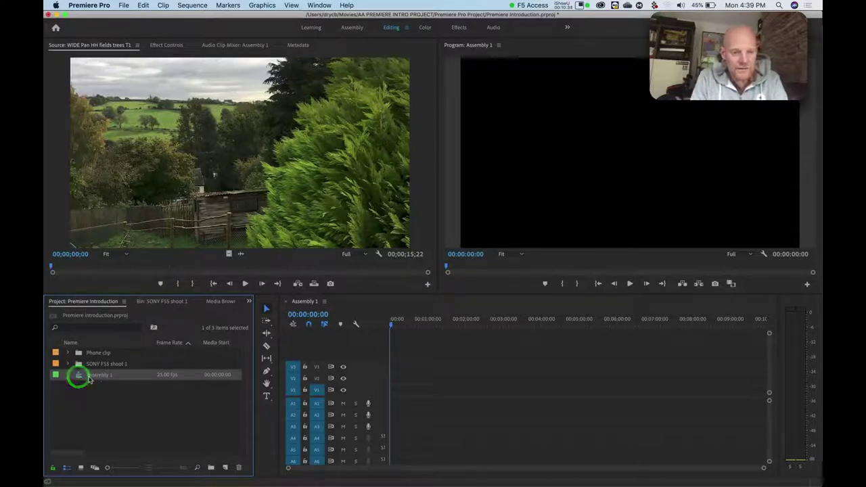
{"action": "left_click", "coordinate": [80, 379]}
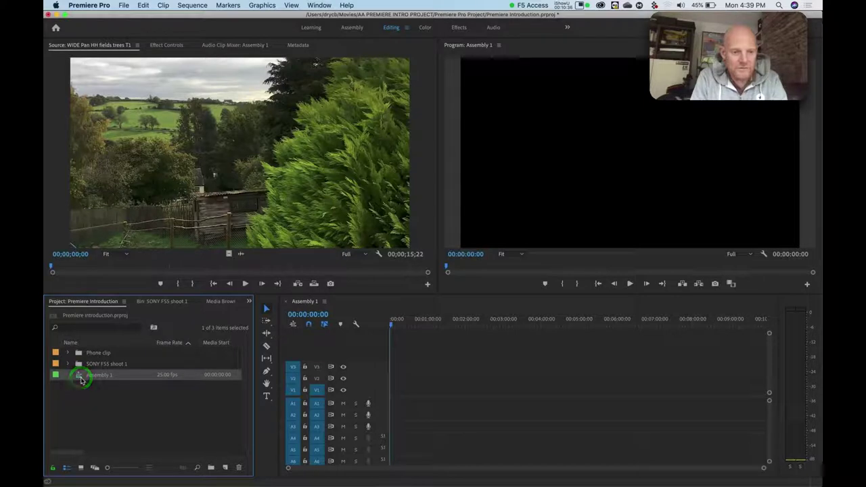
{"action": "left_click", "coordinate": [82, 380]}
{"action": "left_click", "coordinate": [81, 380]}
{"action": "left_click", "coordinate": [79, 379]}
- Add a new bin named 'Sequences' and drag Assembly 1 into it
{"action": "left_click", "coordinate": [86, 405]}
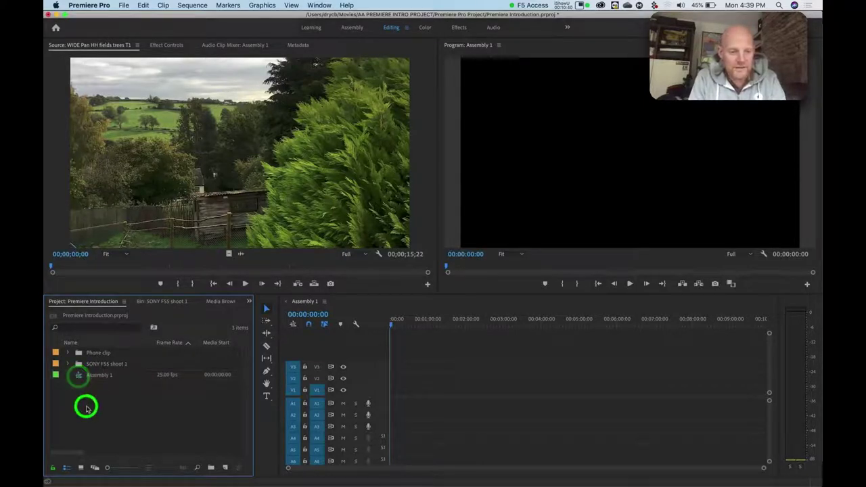
{"action": "left_click", "coordinate": [92, 405], "text": "ctrl"}
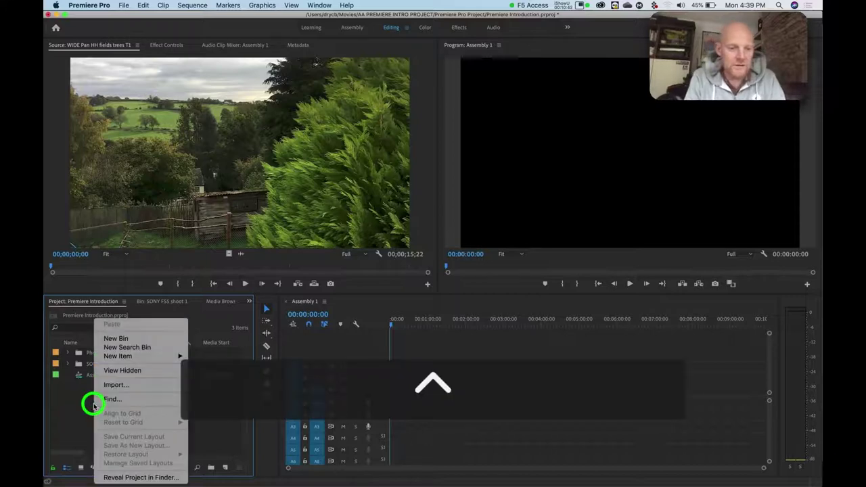
{"action": "left_click", "coordinate": [115, 338]}
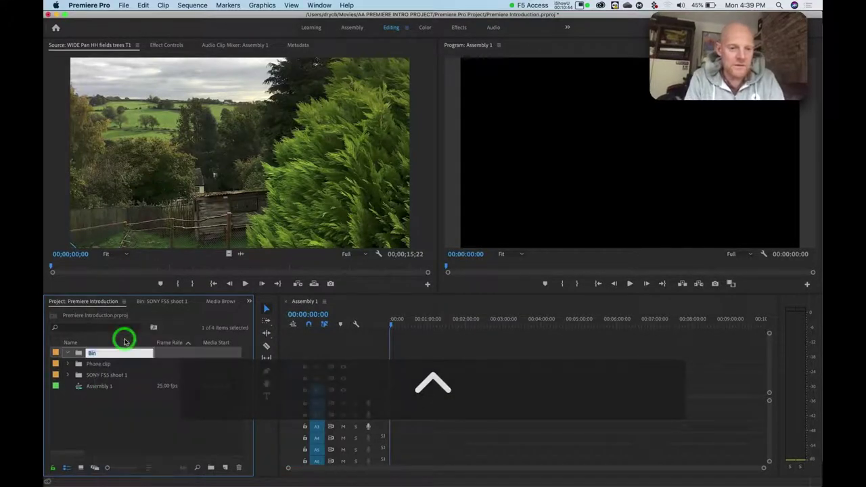
{"action": "type", "text": "Seq"}
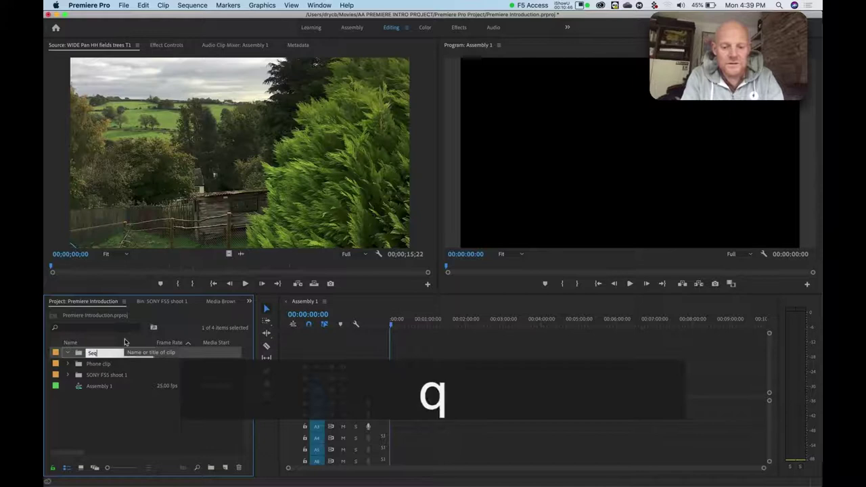
{"action": "type", "text": "uences"}
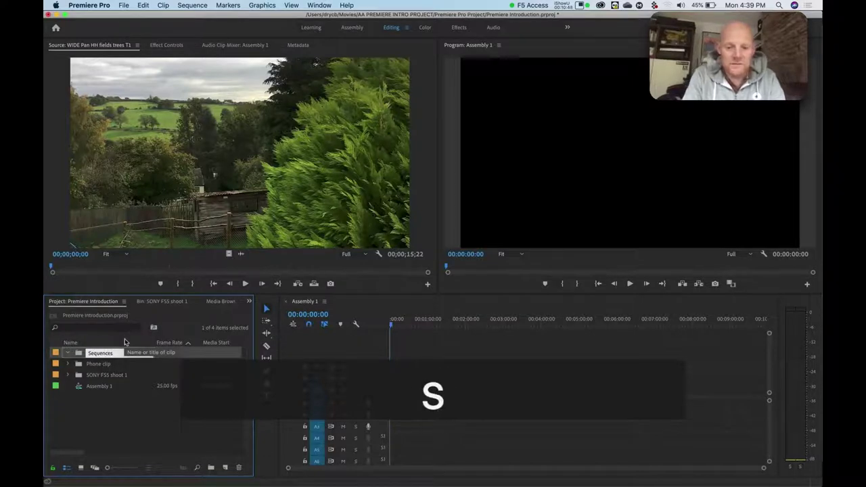
{"action": "key", "text": "Return"}
{"action": "left_click", "coordinate": [78, 389]}
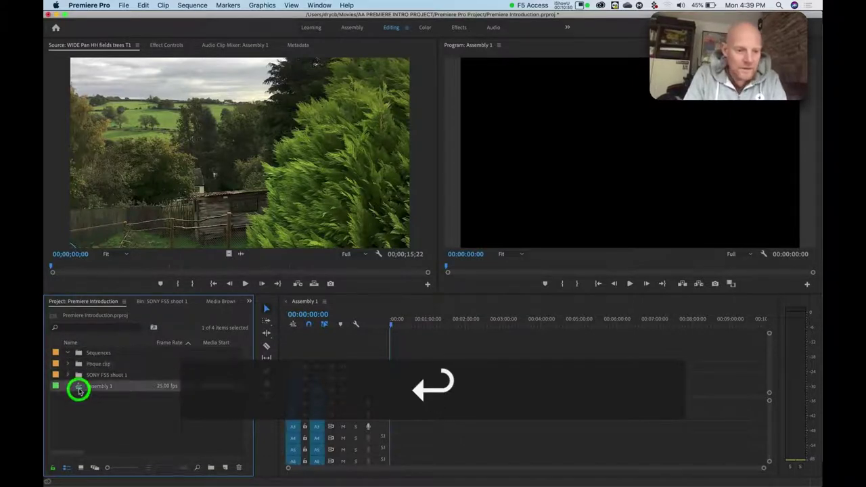
{"action": "left_click_drag", "start_coordinate": [78, 389], "coordinate": [85, 353]}
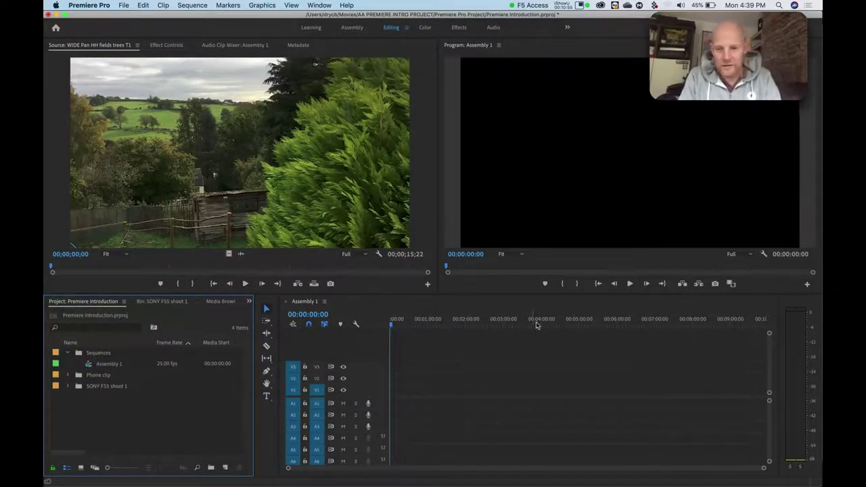
{"action": "left_click", "coordinate": [506, 314]}
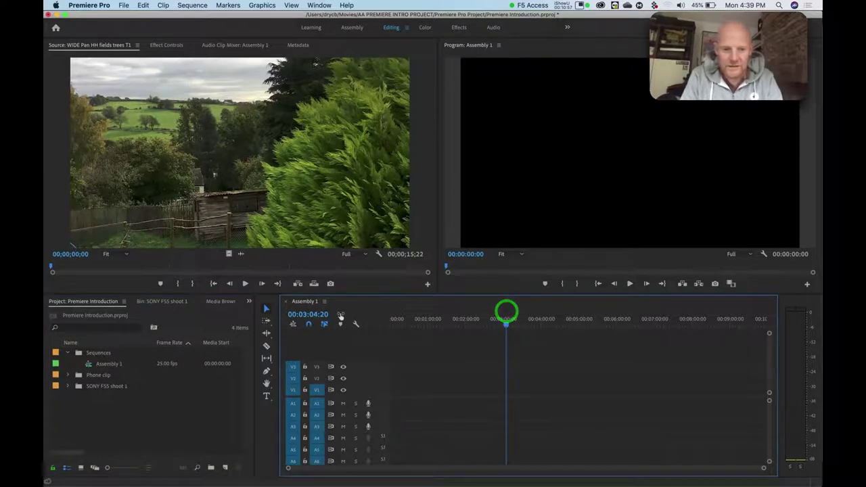
{"action": "left_click", "coordinate": [285, 304]}
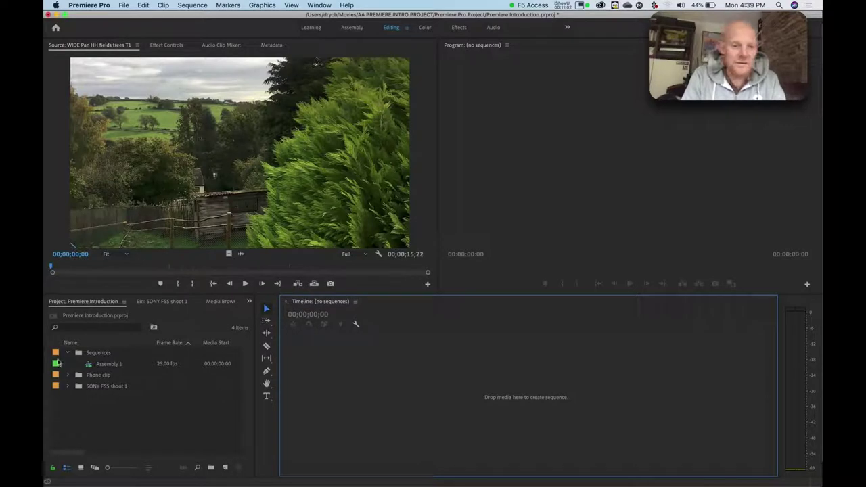
{"action": "left_click", "coordinate": [90, 368]}
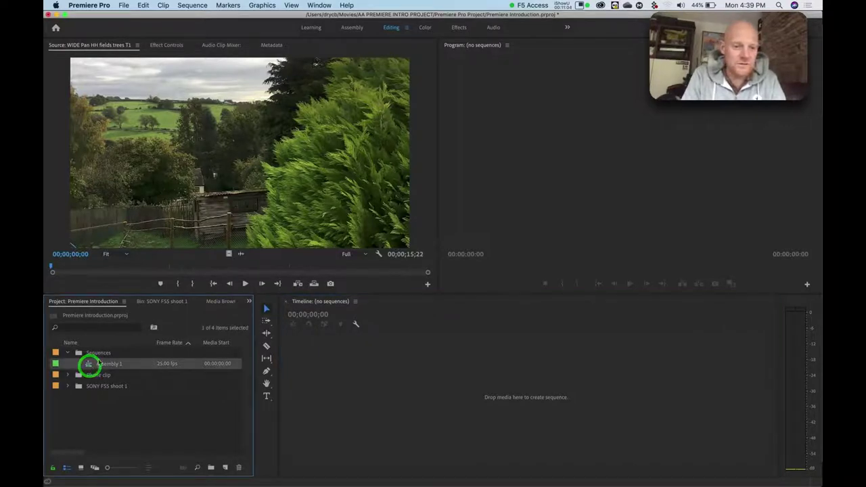
{"action": "left_click", "coordinate": [68, 352]}
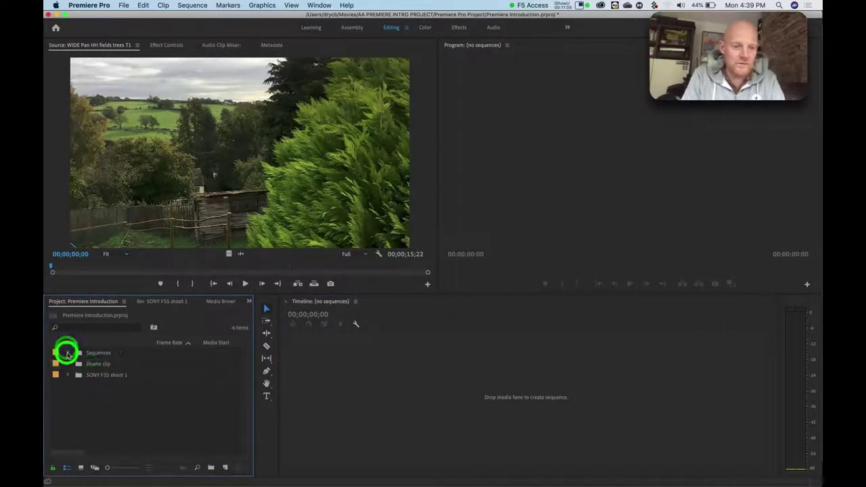
{"action": "double_click", "coordinate": [90, 365]}
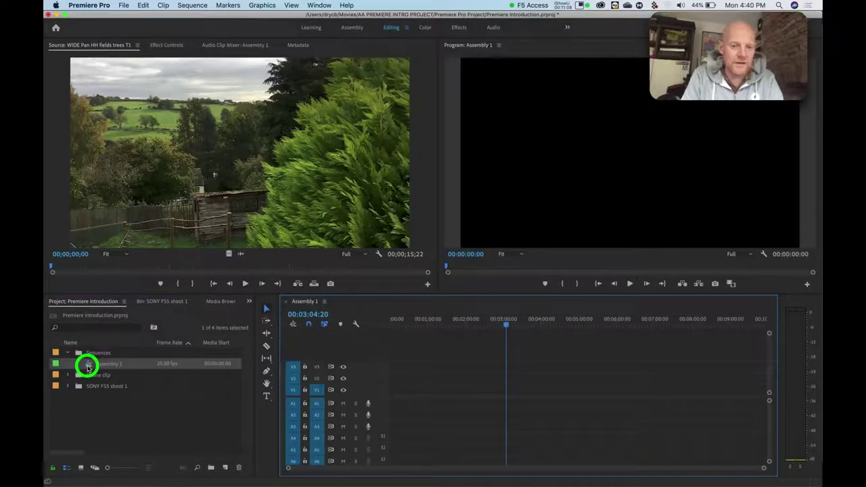
{"action": "left_click_drag", "start_coordinate": [508, 325], "coordinate": [323, 317]}
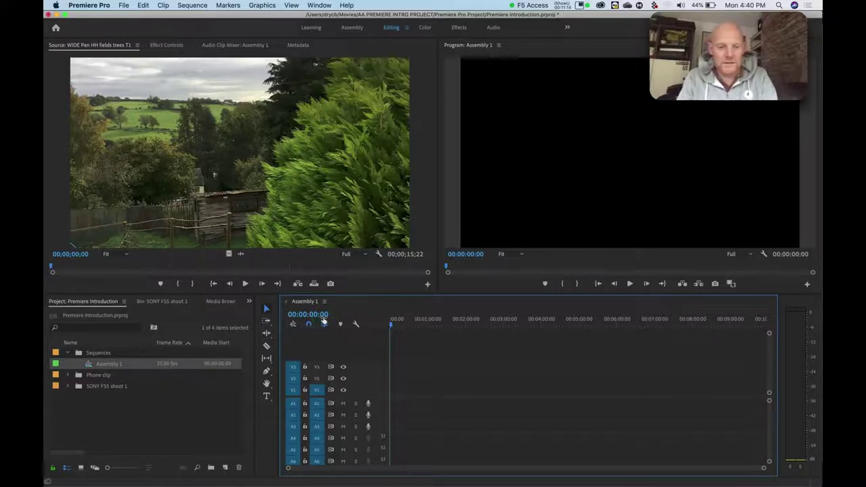
- Advance PowerPoint to the Premiere part 2 mark in/out slide, then return to Premiere Pro
{"action": "key", "text": "super+Tab"}
{"action": "key", "text": "super+Tab"}
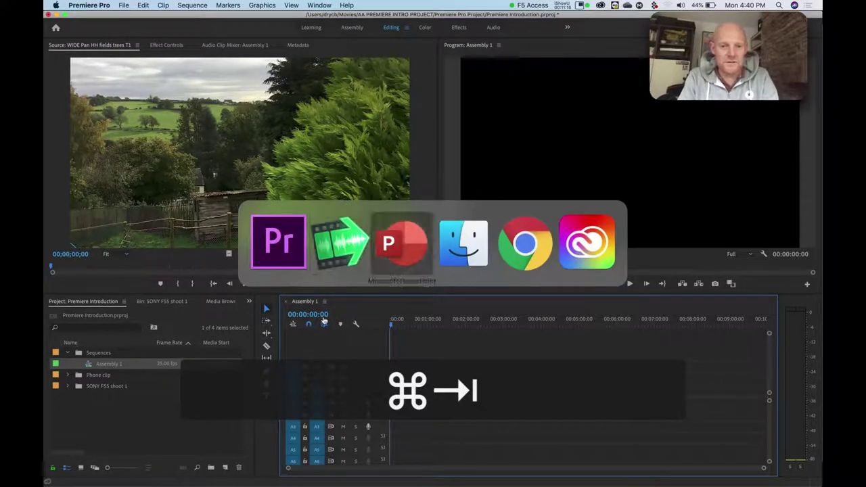
{"action": "key", "text": "Right"}
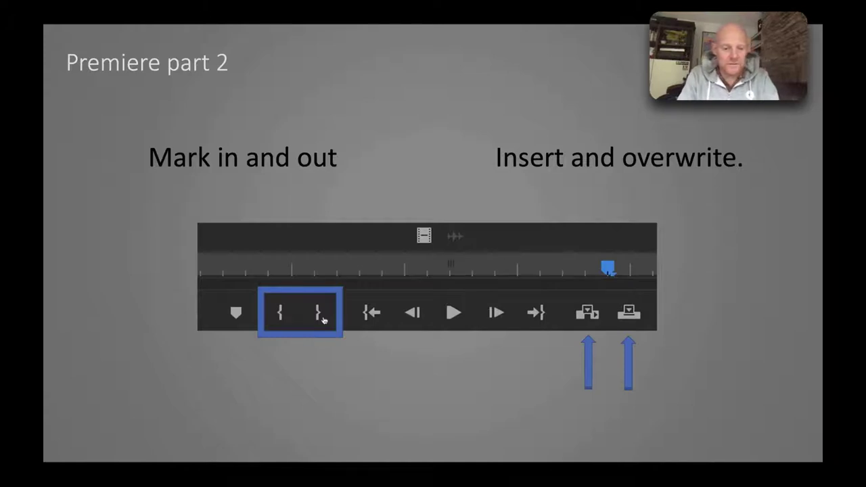
{"action": "key", "text": "super+Tab"}
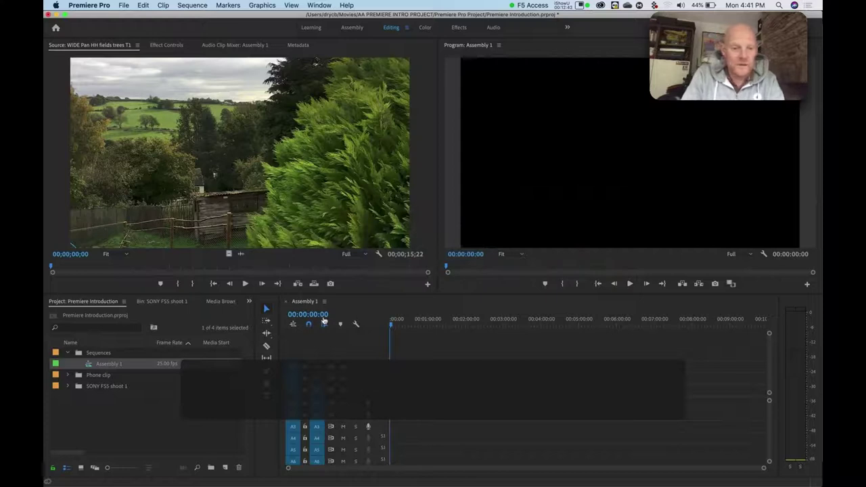
- Collapse the Sequences bin, expand Phone clip, and load WIDE Pan HH fields trees T1
{"action": "left_click", "coordinate": [67, 353]}
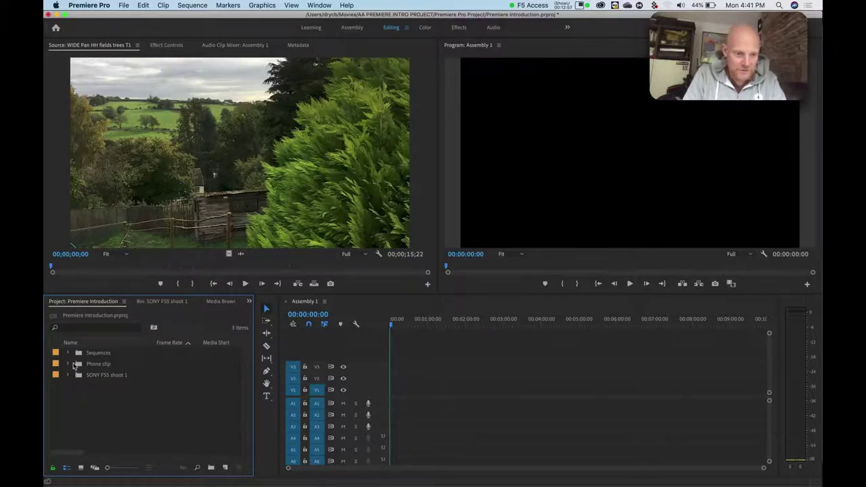
{"action": "left_click", "coordinate": [68, 364]}
{"action": "double_click", "coordinate": [86, 376]}
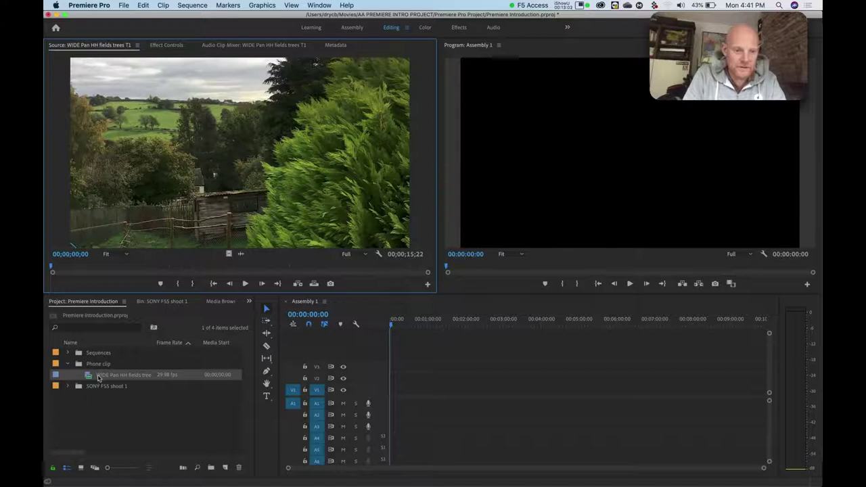
- Preview the SONY FS5 close-up clips, then reload WIDE Pan HH fields trees T1 as source
{"action": "left_click", "coordinate": [68, 386]}
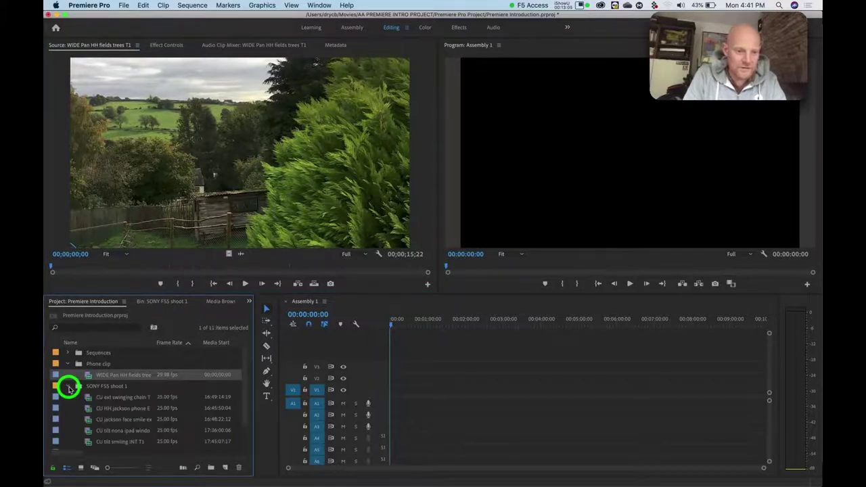
{"action": "double_click", "coordinate": [88, 401]}
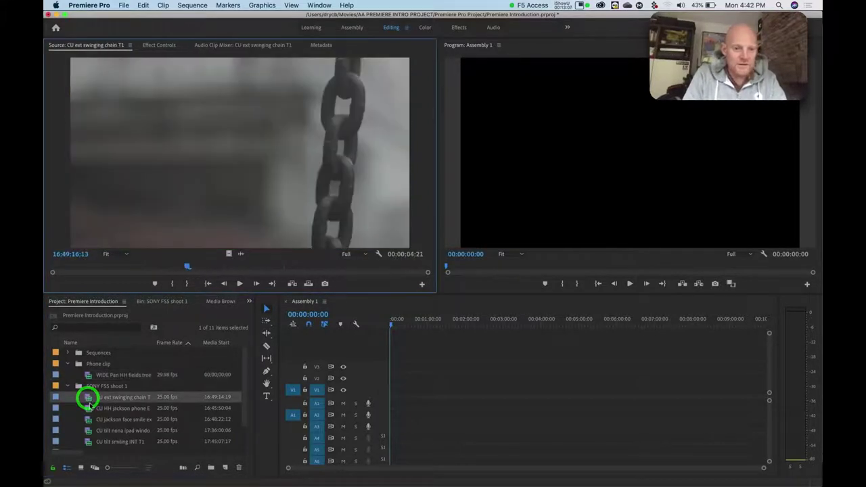
{"action": "double_click", "coordinate": [89, 408]}
{"action": "double_click", "coordinate": [88, 419]}
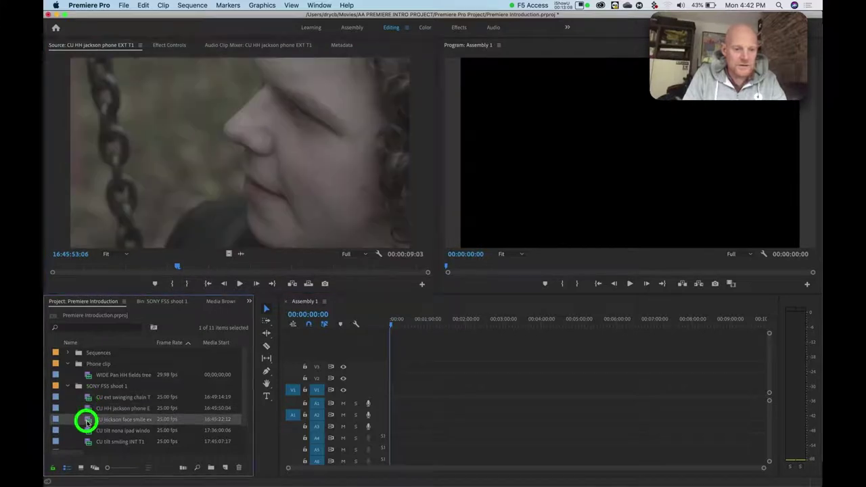
{"action": "double_click", "coordinate": [87, 430]}
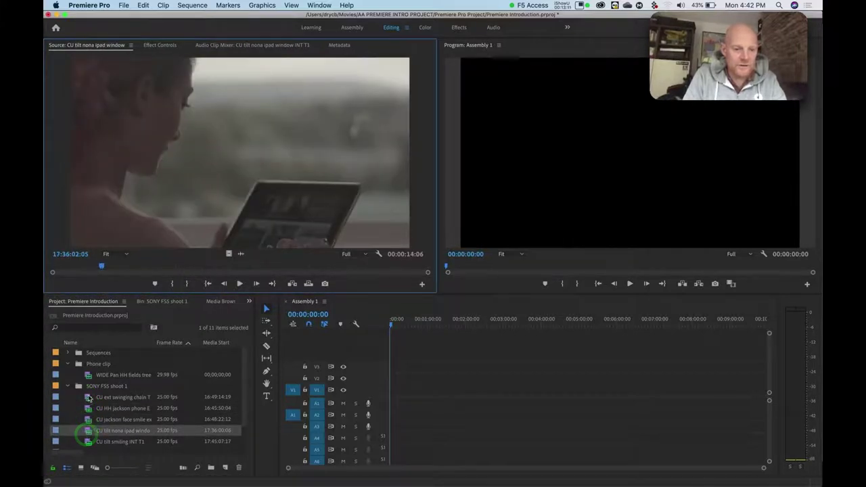
{"action": "double_click", "coordinate": [88, 398]}
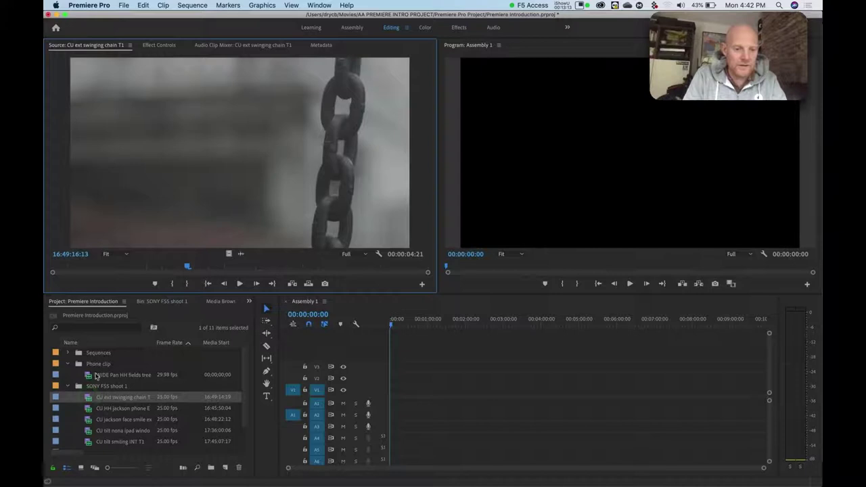
{"action": "double_click", "coordinate": [88, 376]}
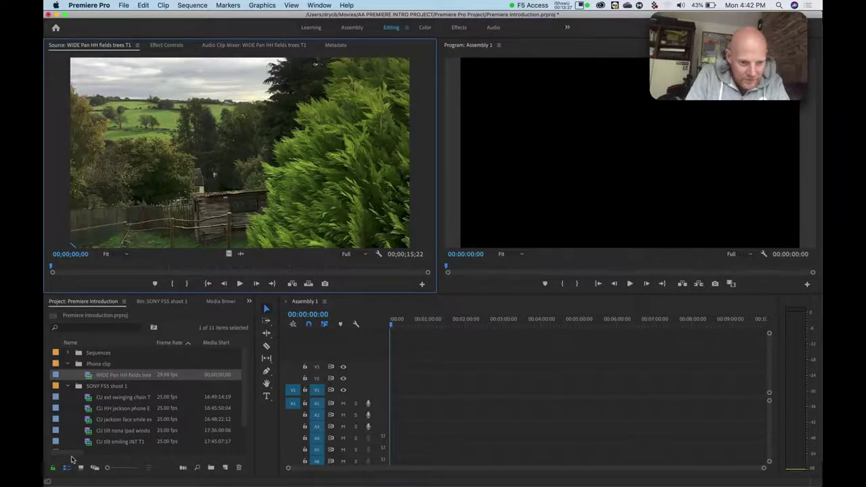
- Scroll the Project panel columns sideways and open the Sequence menu
{"action": "left_click_drag", "start_coordinate": [72, 455], "coordinate": [49, 455]}
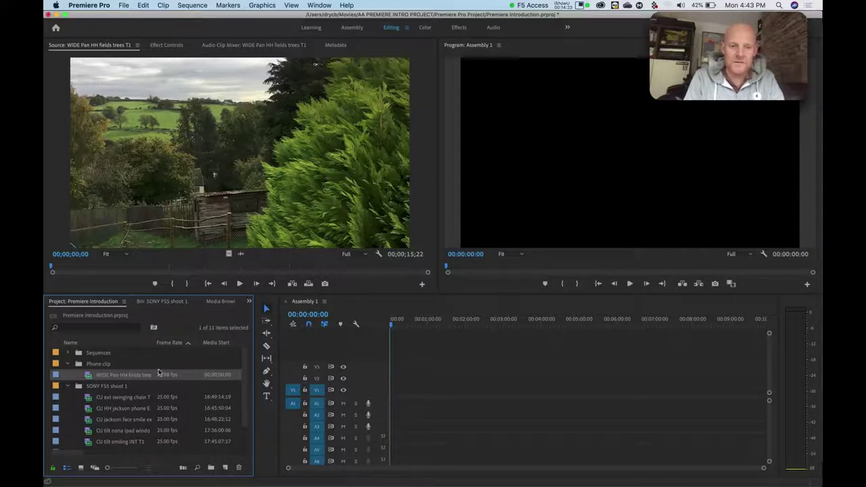
{"action": "left_click", "coordinate": [193, 5]}
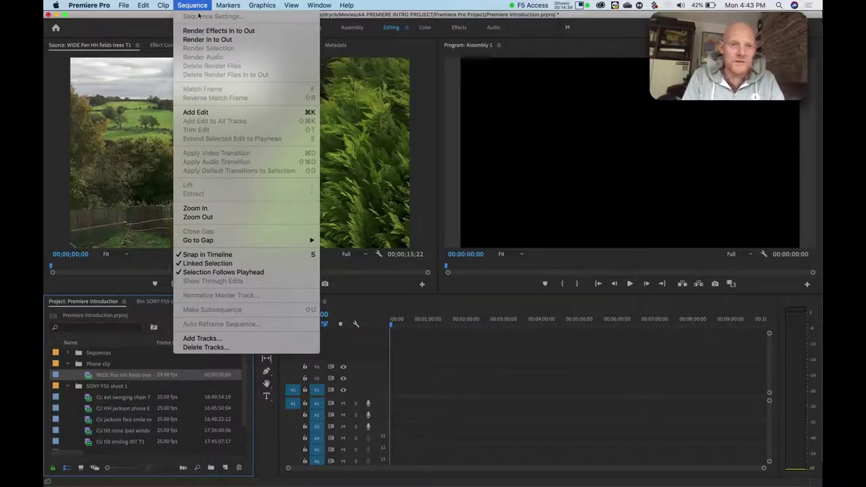
{"action": "left_click", "coordinate": [205, 17]}
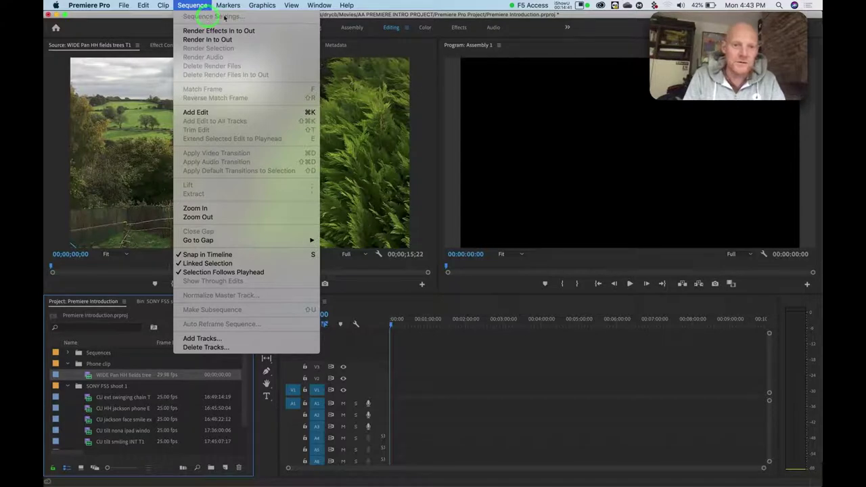
{"action": "left_click", "coordinate": [230, 17]}
{"action": "left_click", "coordinate": [203, 21]}
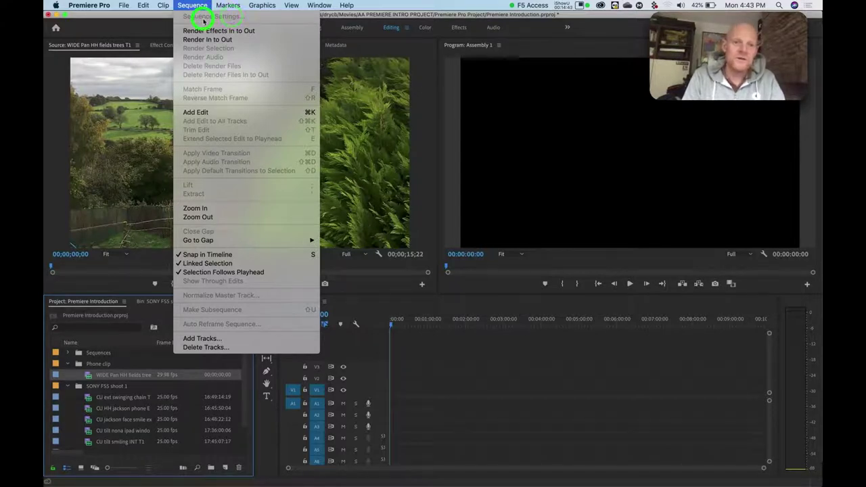
{"action": "left_click", "coordinate": [149, 176]}
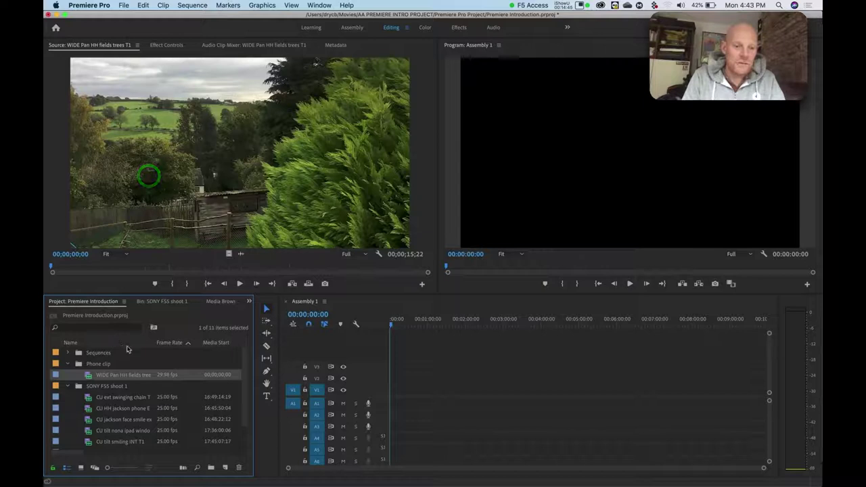
{"action": "left_click", "coordinate": [468, 377]}
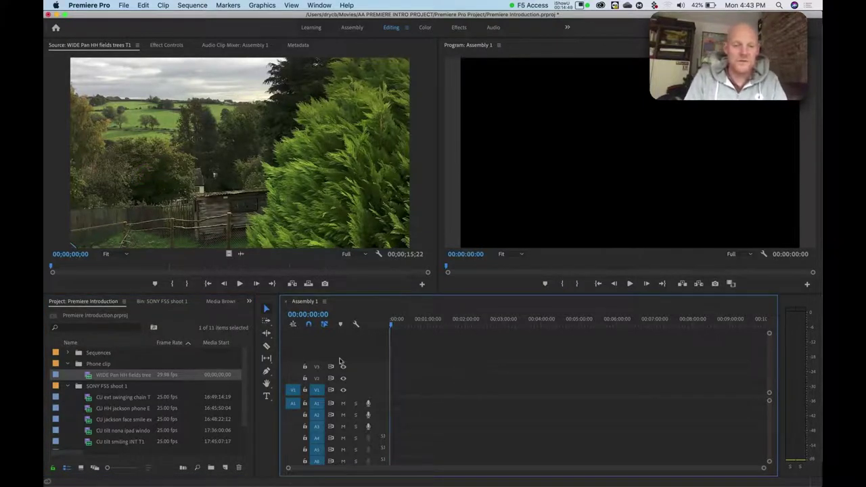
{"action": "left_click", "coordinate": [192, 5]}
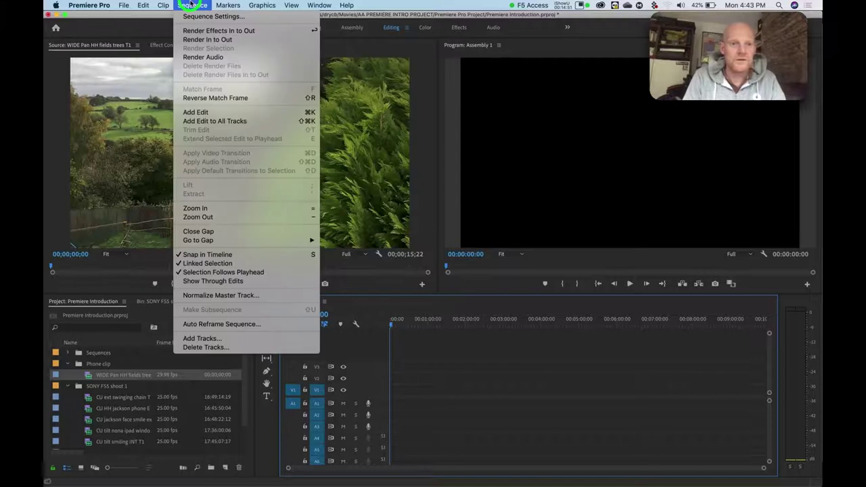
{"action": "left_click", "coordinate": [225, 17]}
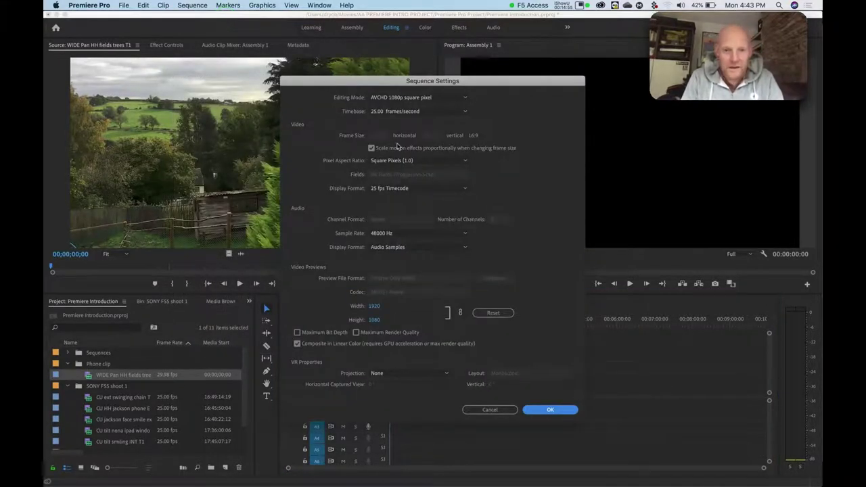
{"action": "left_click", "coordinate": [412, 112]}
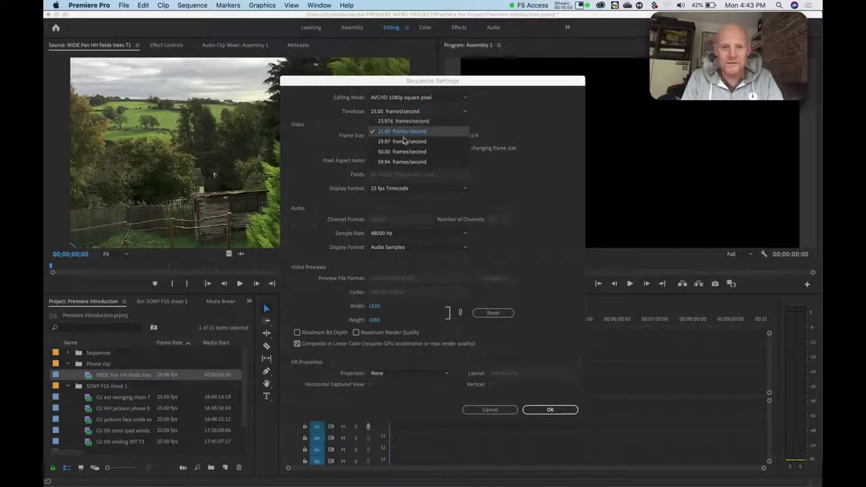
{"action": "left_click", "coordinate": [436, 111]}
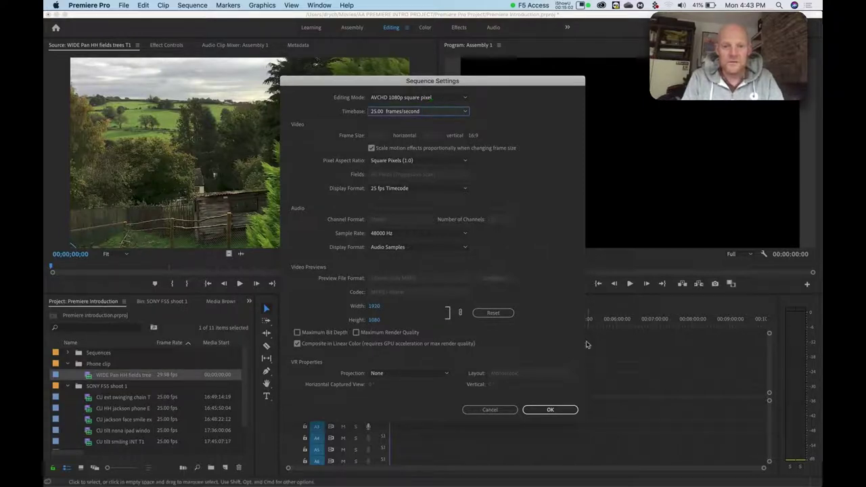
{"action": "left_click", "coordinate": [543, 411]}
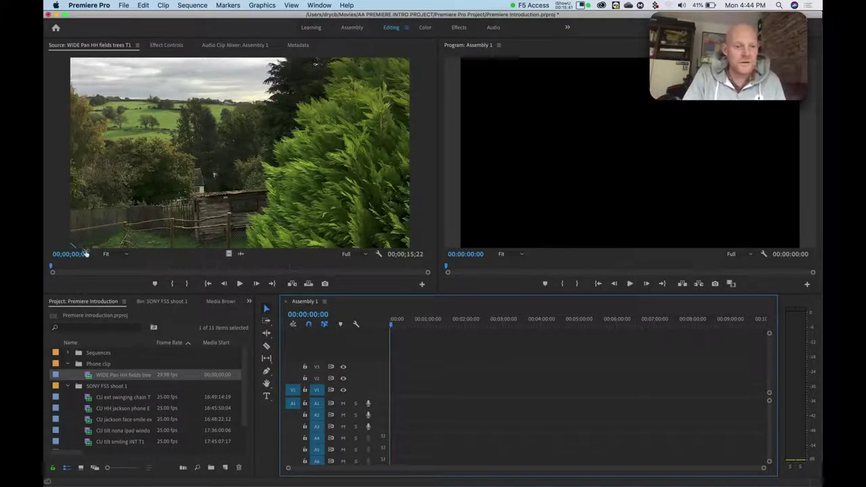
- Scrub the WIDE Pan HH fields trees T1 source clip to the wide rolling-hills view
{"action": "left_click_drag", "start_coordinate": [52, 269], "coordinate": [193, 271]}
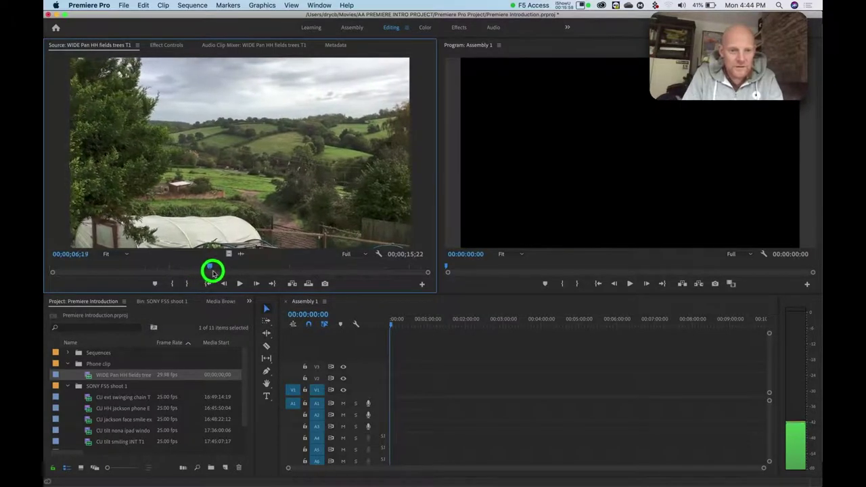
- Scrub and shuttle the fields clip with J, K, L to stop around 05;27
{"action": "left_click_drag", "start_coordinate": [228, 273], "coordinate": [191, 266]}
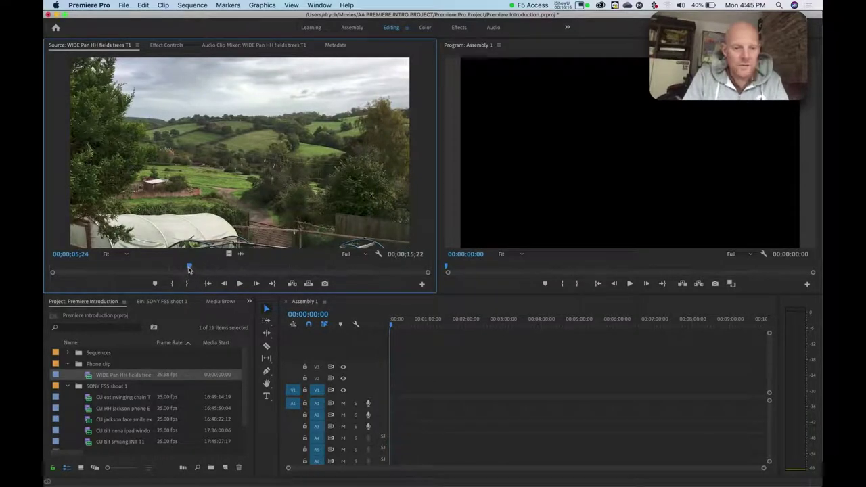
{"action": "left_click", "coordinate": [190, 269]}
{"action": "mouse_move", "coordinate": [190, 269]}
{"action": "left_mouse_down"}
{"action": "mouse_move", "coordinate": [281, 267]}
{"action": "mouse_move", "coordinate": [186, 269]}
{"action": "mouse_move", "coordinate": [192, 271]}
{"action": "left_mouse_up"}
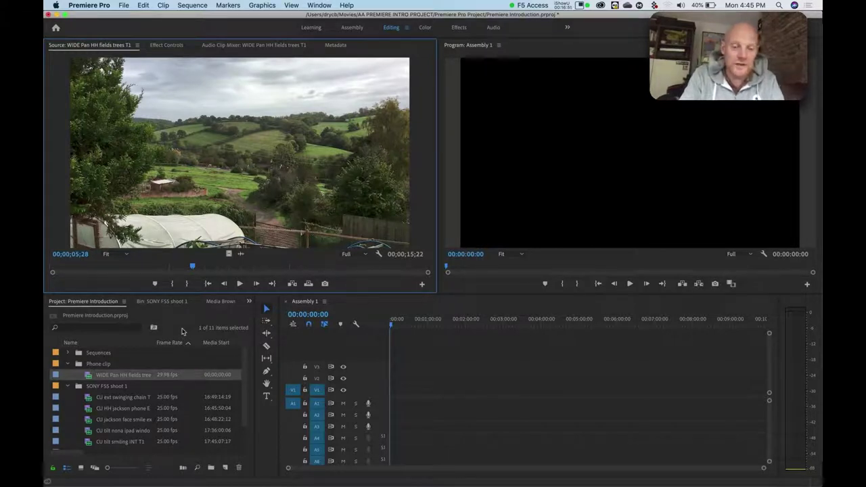
{"action": "key", "text": "l"}
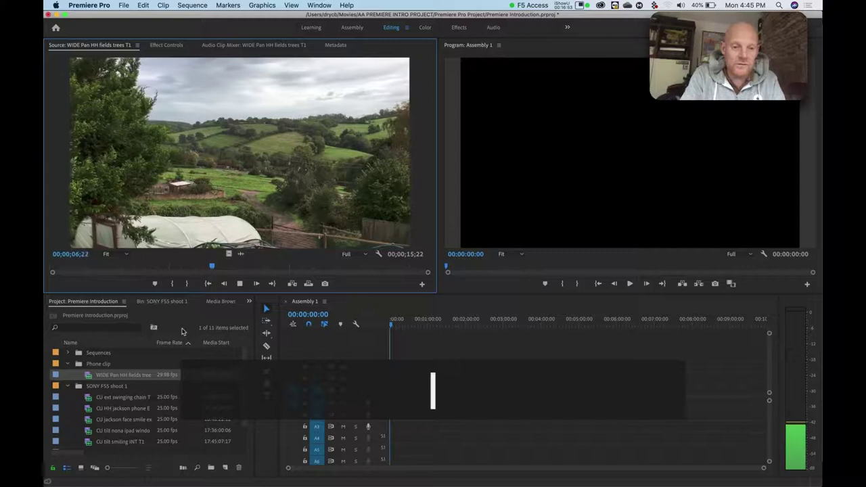
{"action": "key", "text": "k"}
{"action": "key", "text": "j"}
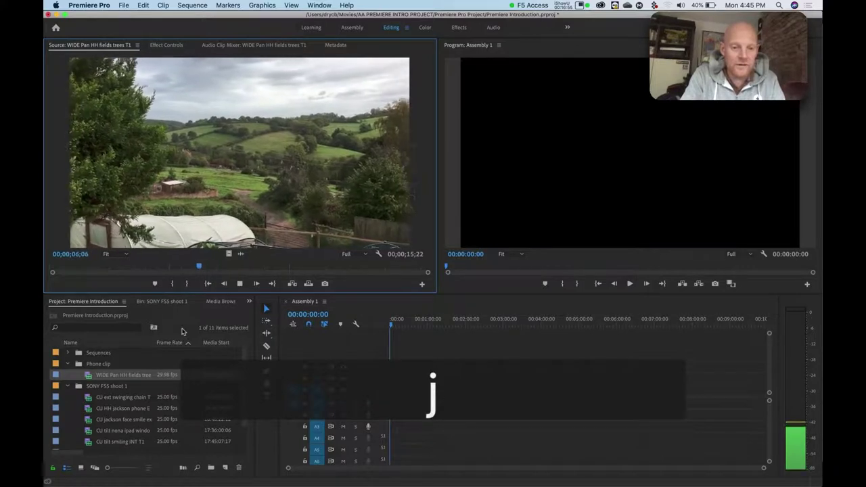
{"action": "key", "text": "k"}
{"action": "key", "text": "l"}
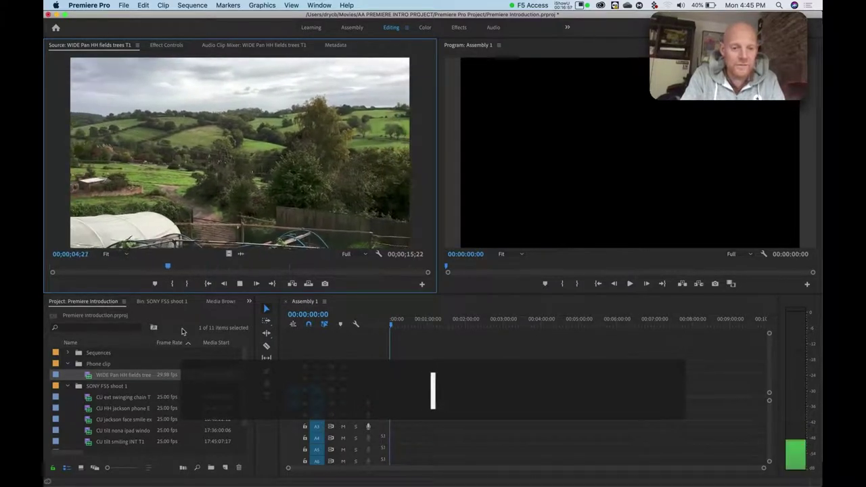
{"action": "key", "text": "k"}
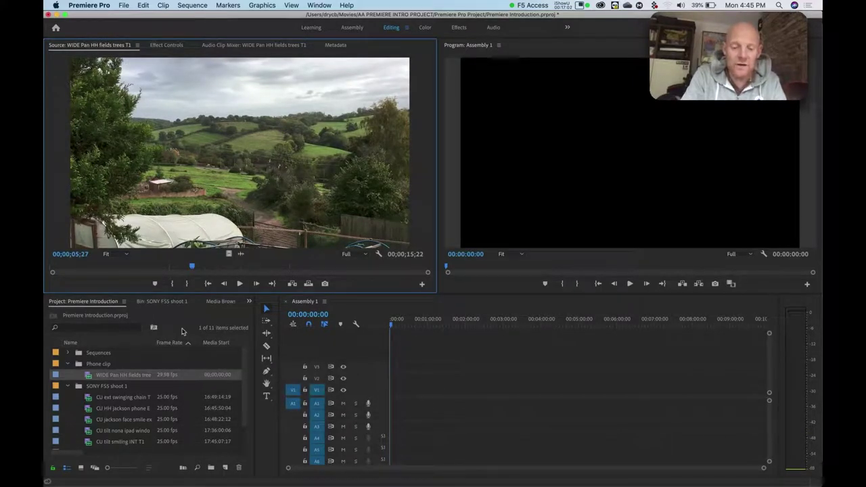
- Step the fields clip frame by frame to about 00;00;05;18
{"action": "key", "text": "k"}
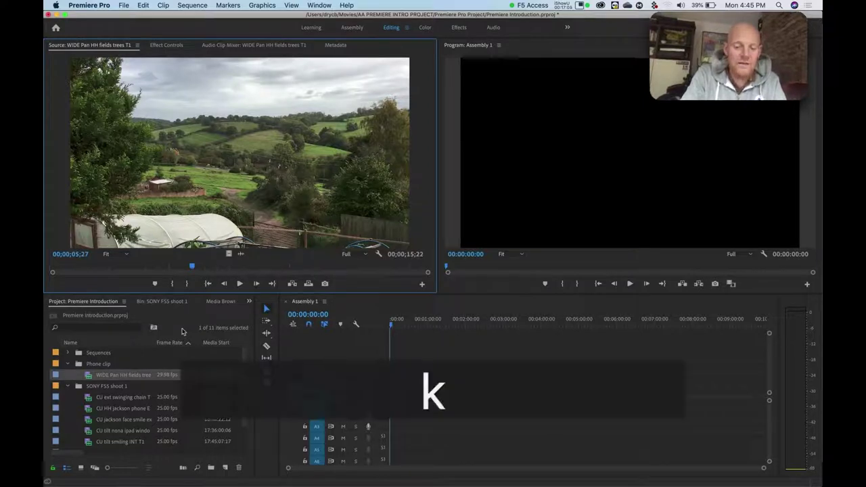
{"action": "key", "text": "l"}
{"action": "key", "text": "l"}
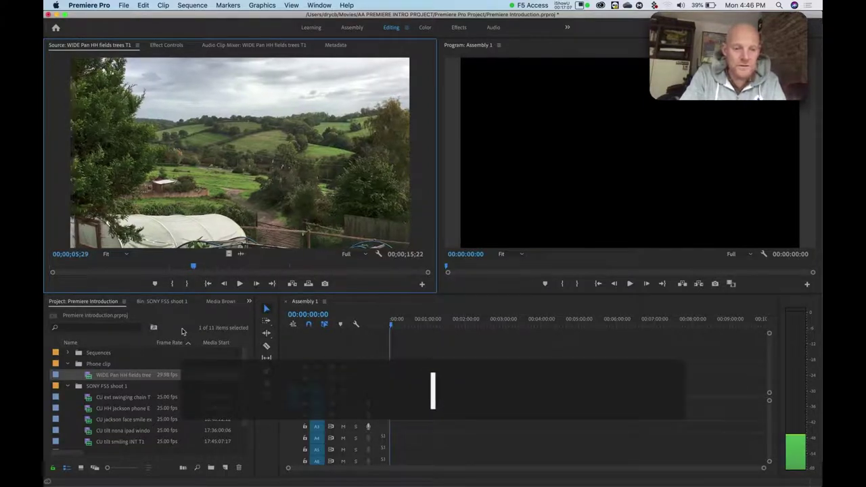
{"action": "key", "text": "l"}
{"action": "key", "text": "l"}
{"action": "key", "text": "l"}
{"action": "key", "text": "l"}
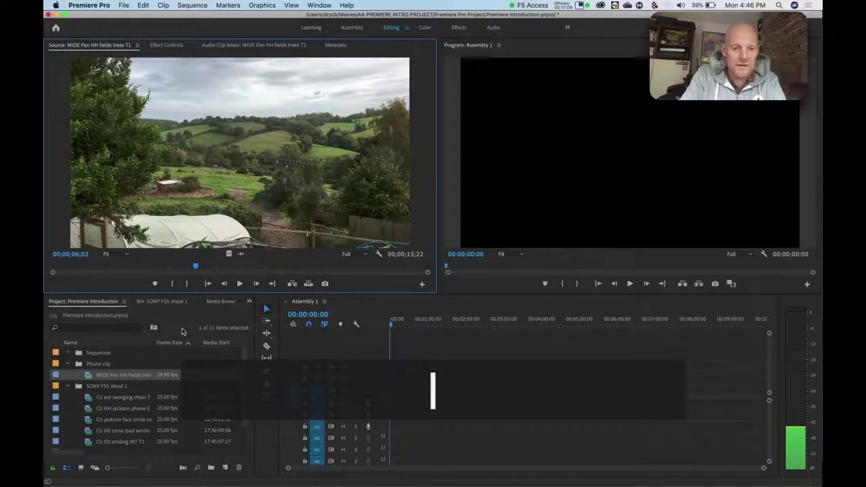
{"action": "key", "text": "l"}
{"action": "key", "text": "l"}
{"action": "key", "text": "l"}
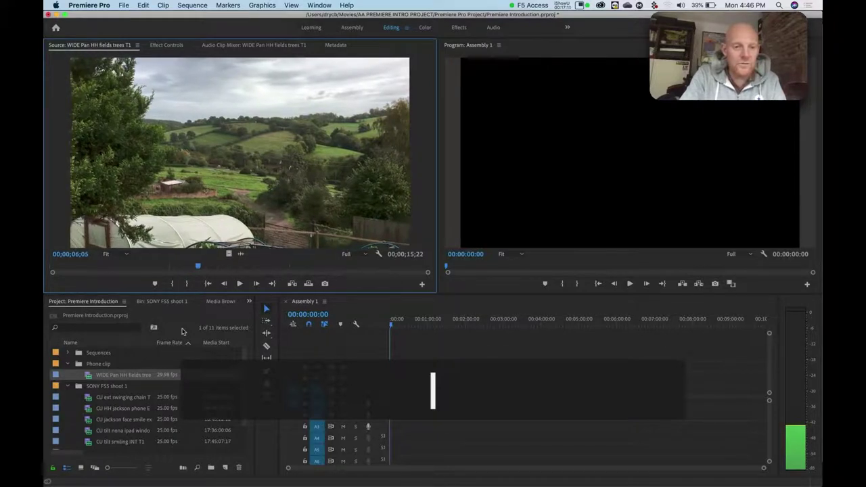
{"action": "key", "text": "l"}
{"action": "key", "text": "l"}
{"action": "key", "text": "l"}
{"action": "key", "text": "l"}
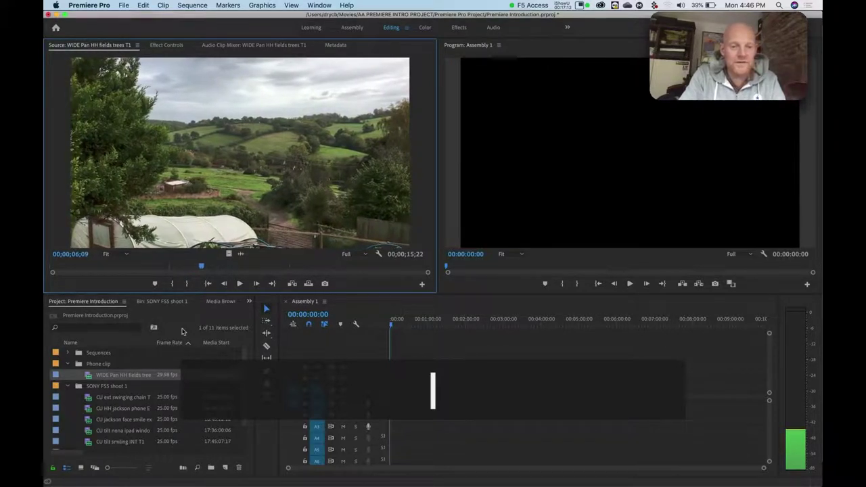
{"action": "key", "text": "l"}
{"action": "key", "text": "l"}
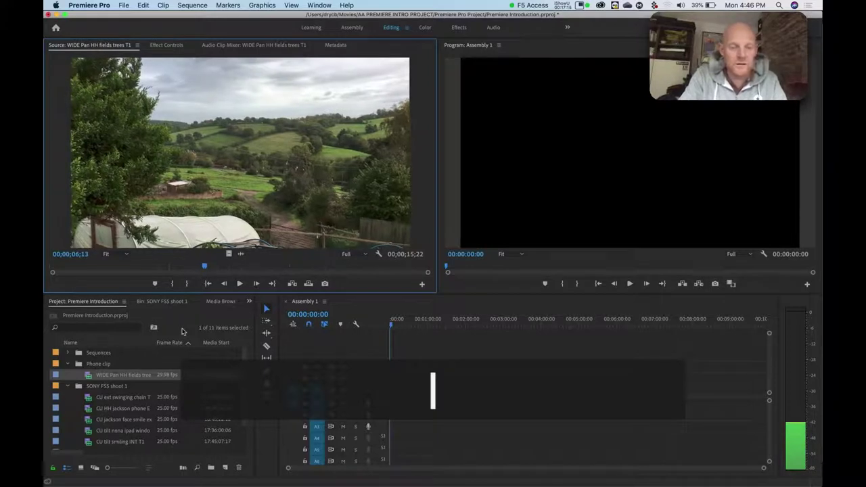
{"action": "key", "text": "j"}
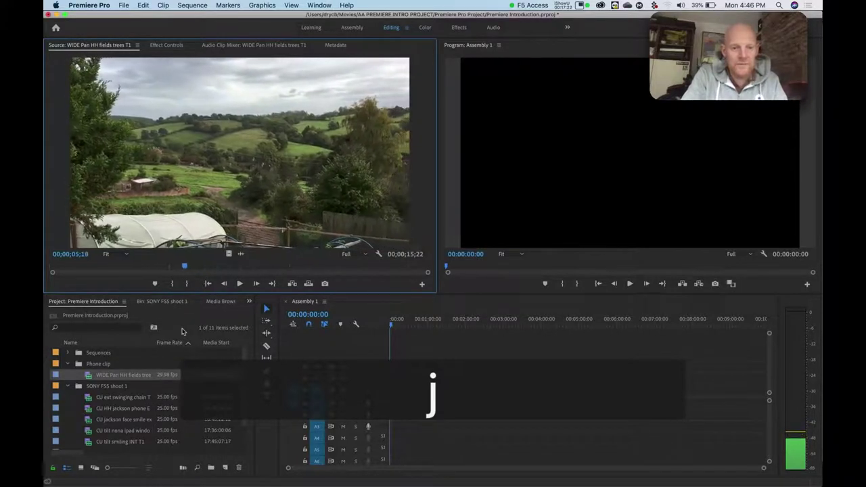
- Set In at 05;17 and Out at 09;09 on the fields clip, marking a 03;22 section
{"action": "key", "text": "i"}
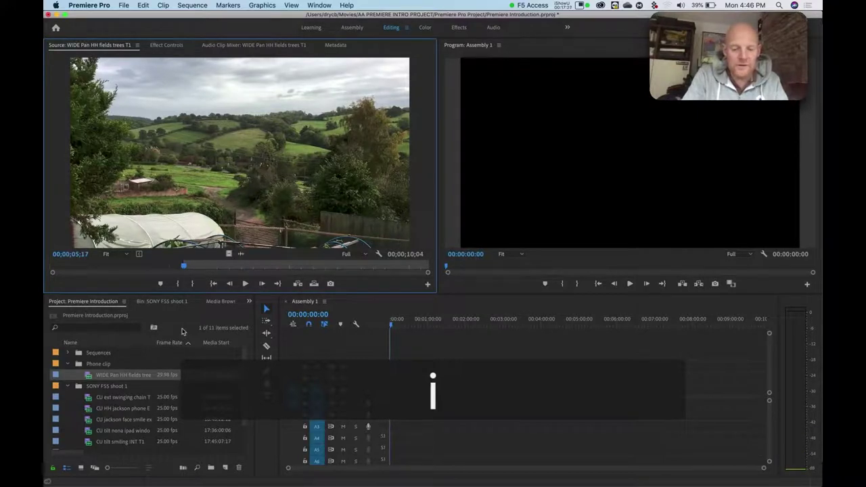
{"action": "key", "text": "space"}
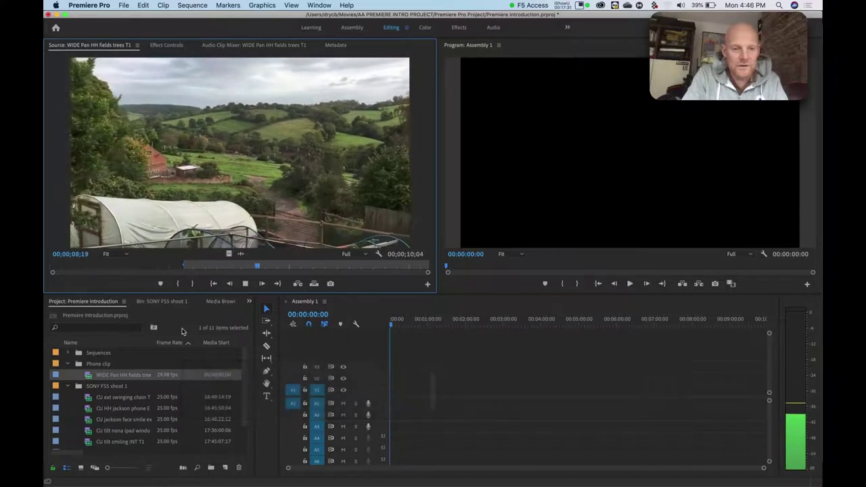
{"action": "key", "text": "k"}
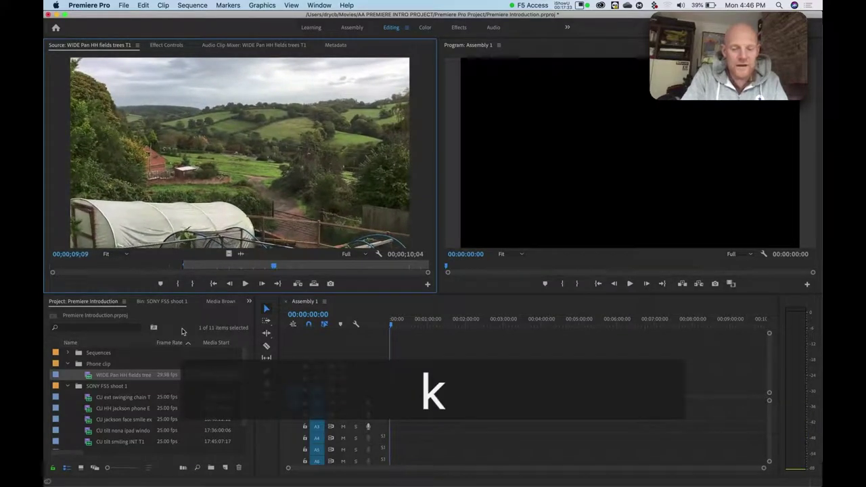
{"action": "key", "text": "o"}
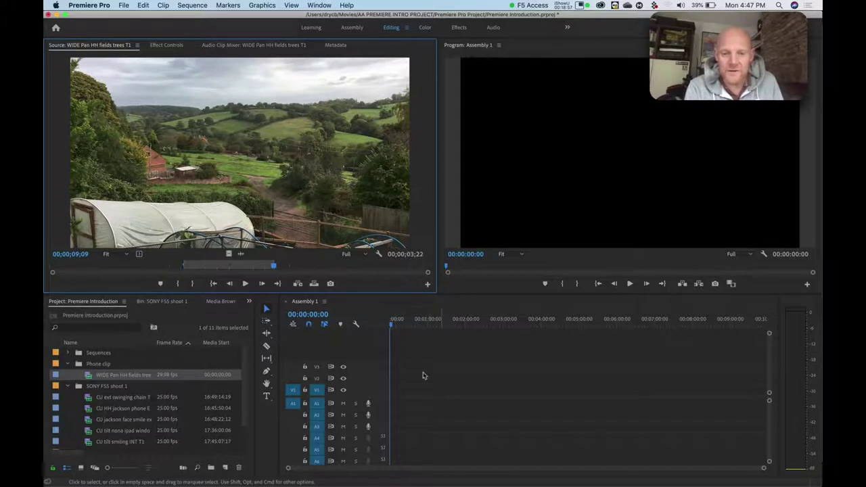
- Move the Assembly 1 playhead along the ruler, then return it to the sequence start
{"action": "left_click_drag", "start_coordinate": [392, 328], "coordinate": [592, 323]}
{"action": "left_click", "coordinate": [501, 323]}
{"action": "left_click", "coordinate": [454, 320]}
{"action": "left_click", "coordinate": [663, 319]}
{"action": "left_click", "coordinate": [566, 320]}
{"action": "left_click", "coordinate": [475, 323]}
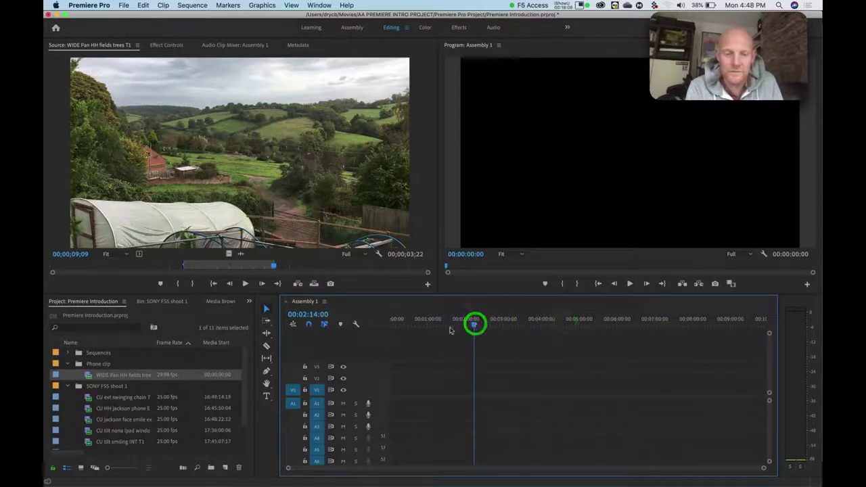
{"action": "left_click_drag", "start_coordinate": [437, 322], "coordinate": [363, 325]}
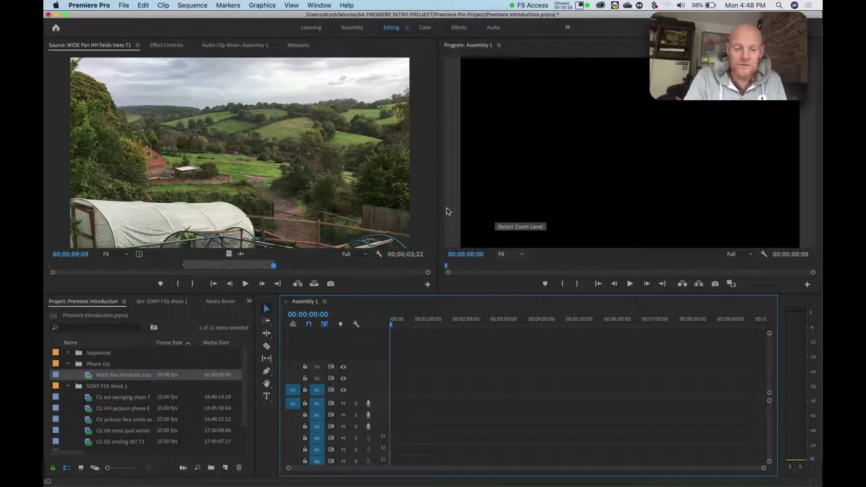
- Overwrite the marked fields section into Assembly 1, then zoom the timeline to fit it
{"action": "key", "text": "."}
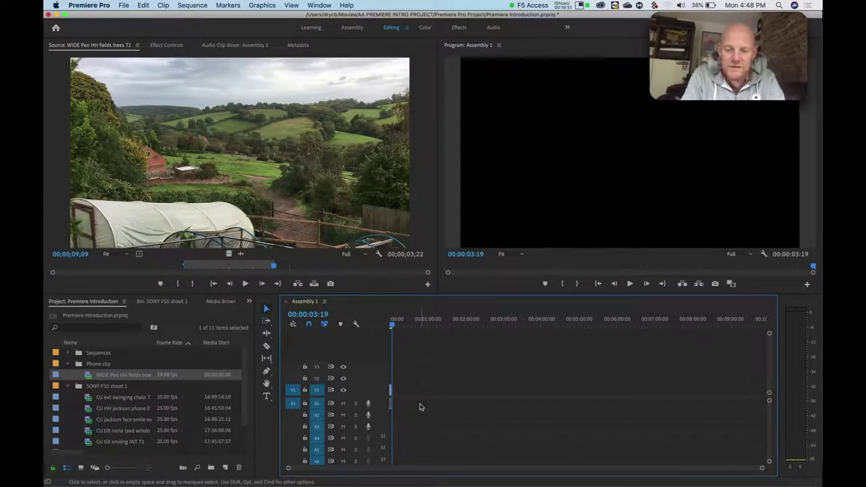
{"action": "key", "text": "equal"}
{"action": "key", "text": "equal"}
{"action": "key", "text": "equal"}
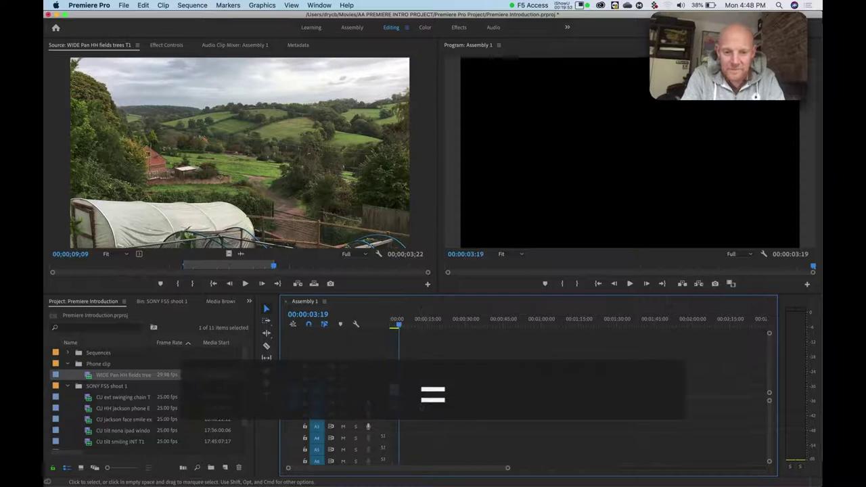
{"action": "key", "text": "equal"}
{"action": "key", "text": "equal"}
{"action": "key", "text": "equal"}
{"action": "key", "text": "equal"}
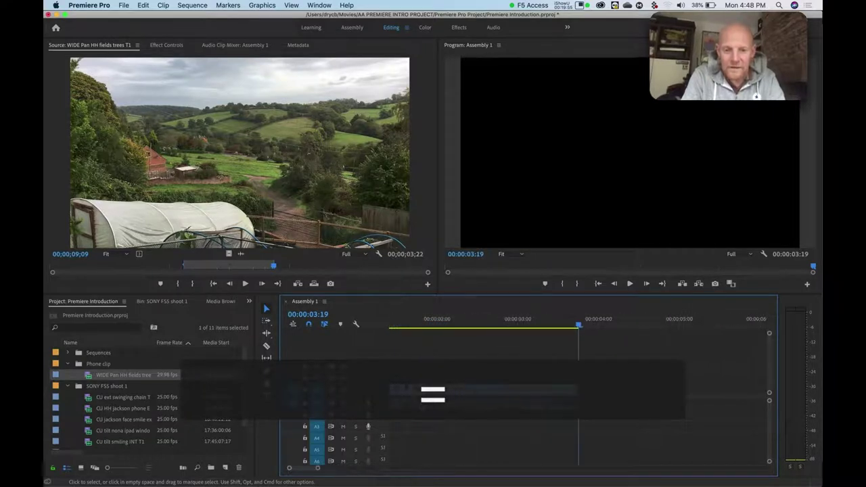
{"action": "key", "text": "minus"}
{"action": "key", "text": "minus"}
{"action": "key", "text": "minus"}
{"action": "key", "text": "minus"}
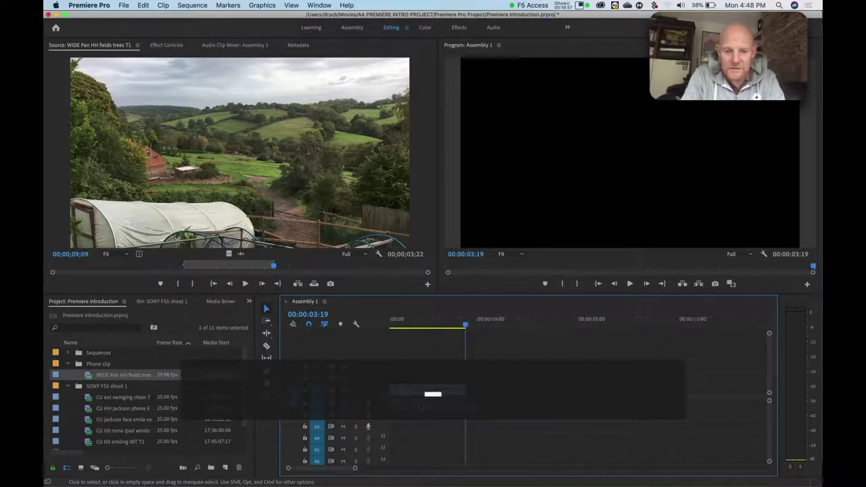
{"action": "key", "text": "equal"}
{"action": "key", "text": "equal"}
{"action": "key", "text": "equal"}
{"action": "key", "text": "equal"}
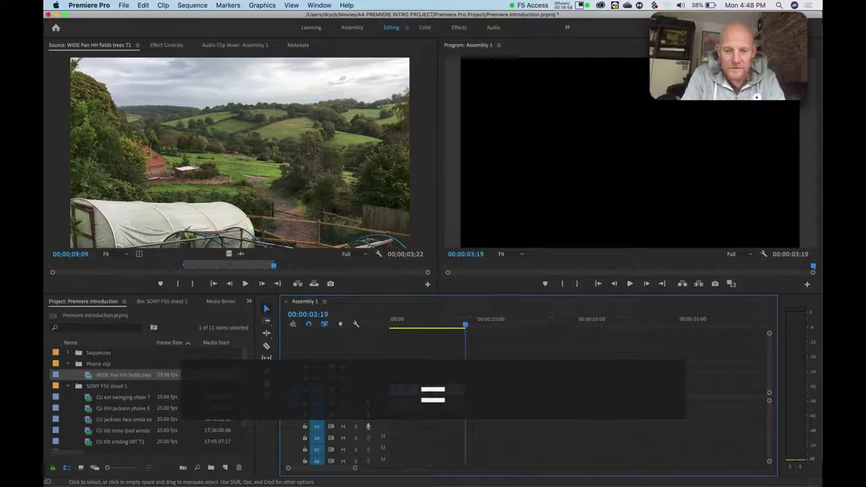
{"action": "key", "text": "minus"}
{"action": "key", "text": "minus"}
{"action": "key", "text": "minus"}
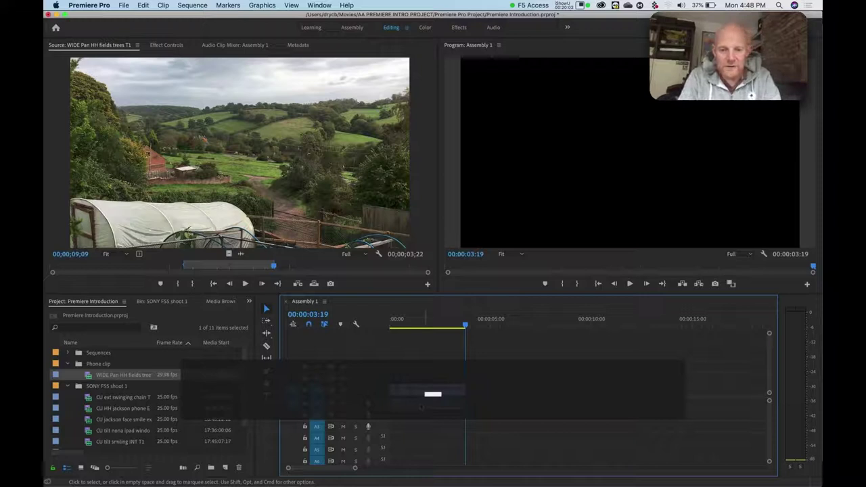
{"action": "left_click_drag", "start_coordinate": [349, 467], "coordinate": [371, 471]}
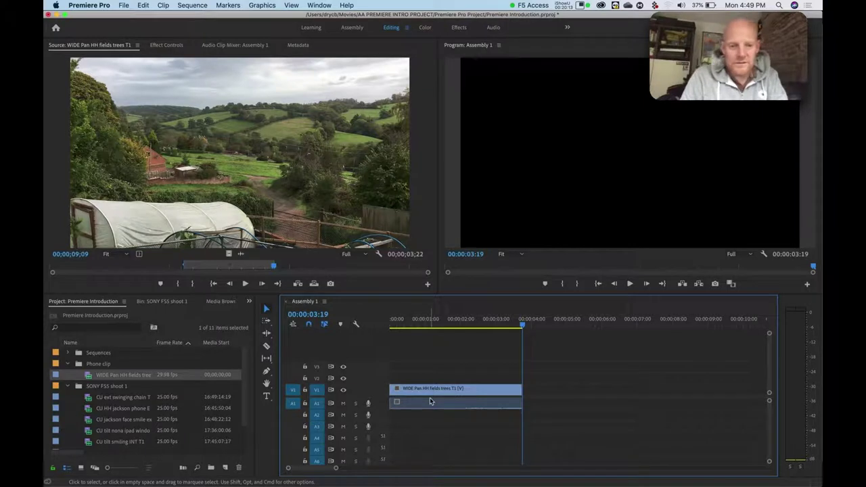
- Insert a 00:00:03:00 section of CU tilt nona ipad window INT T1 after the fields clip
{"action": "double_click", "coordinate": [88, 400]}
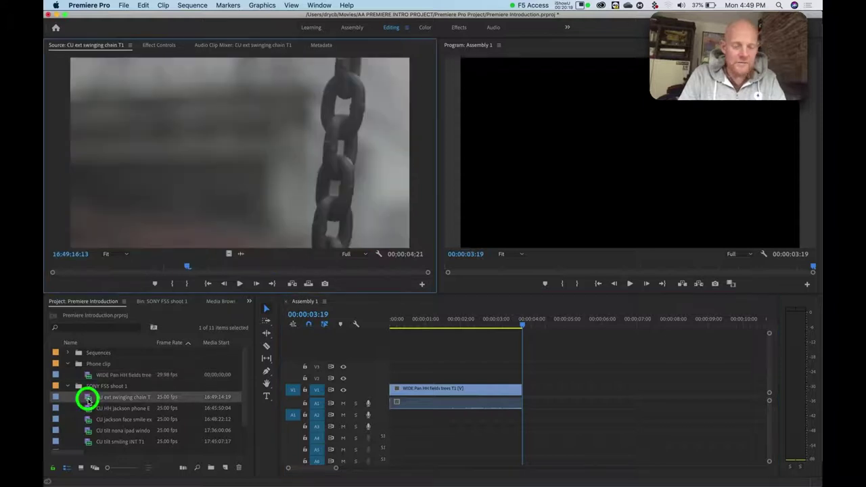
{"action": "scroll", "coordinate": [88, 421], "scroll_direction": "down", "scroll_amount": 2}
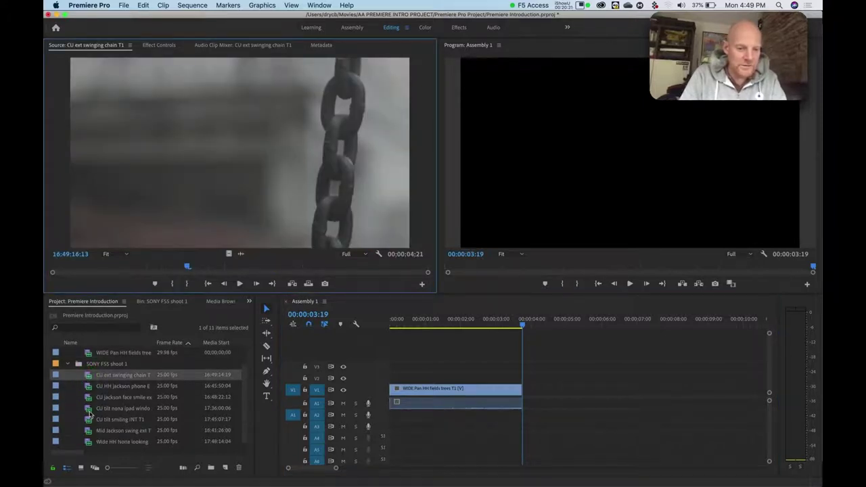
{"action": "double_click", "coordinate": [90, 410]}
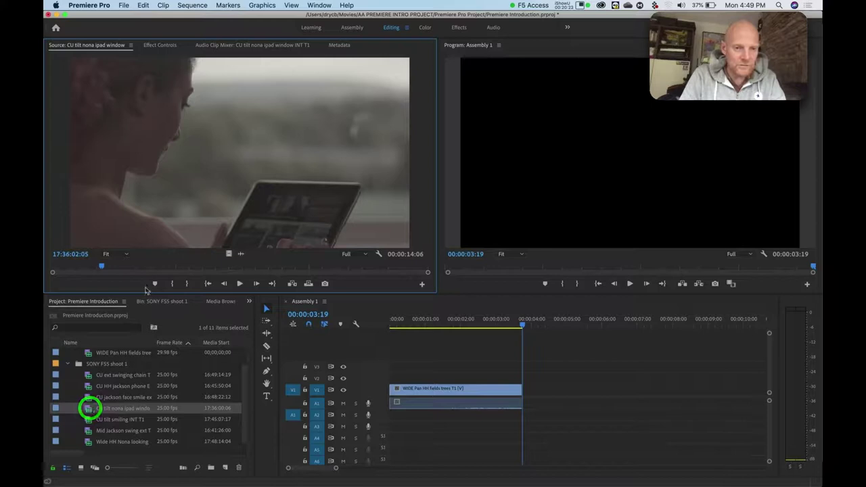
{"action": "mouse_move", "coordinate": [102, 267]}
{"action": "left_mouse_down"}
{"action": "mouse_move", "coordinate": [130, 268]}
{"action": "mouse_move", "coordinate": [86, 270]}
{"action": "left_mouse_up"}
{"action": "key", "text": "space"}
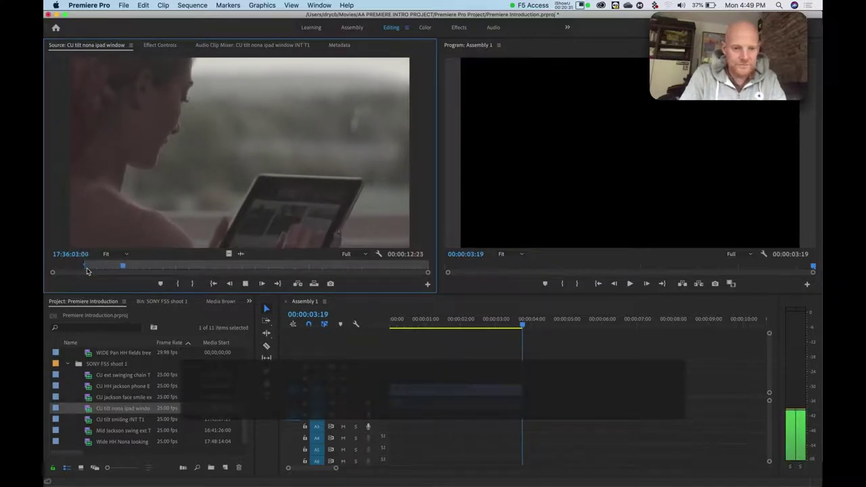
{"action": "key", "text": "space"}
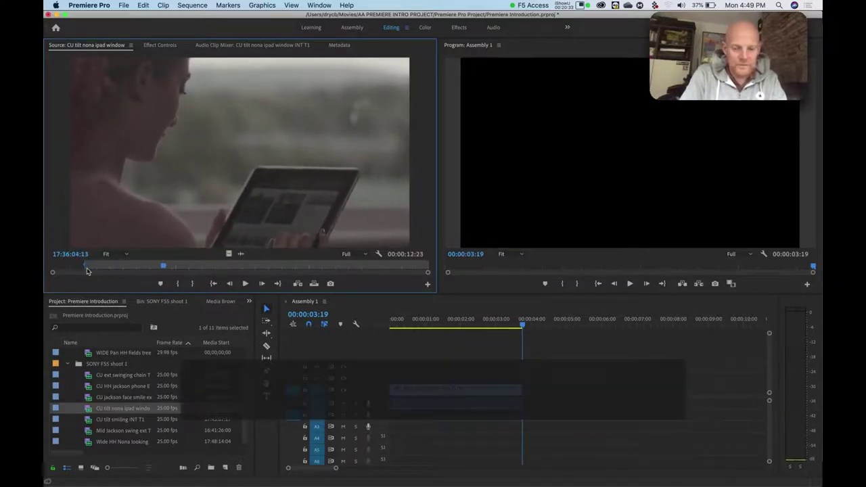
{"action": "key", "text": "o"}
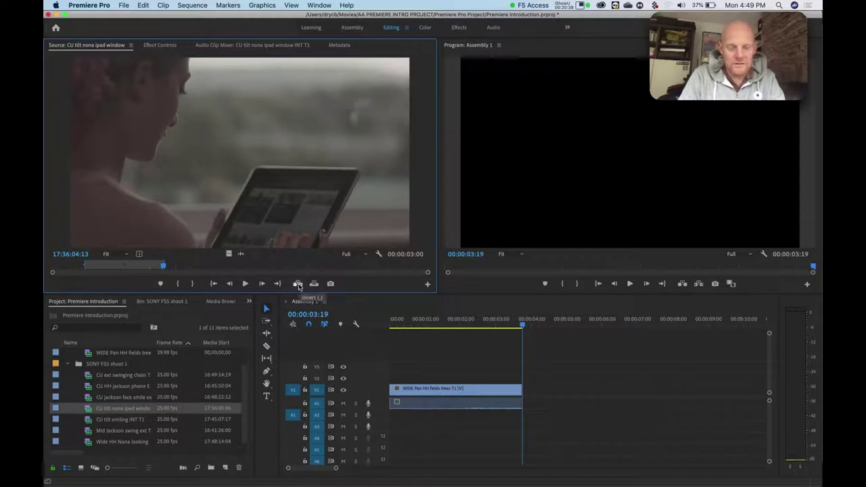
{"action": "left_click", "coordinate": [298, 284]}
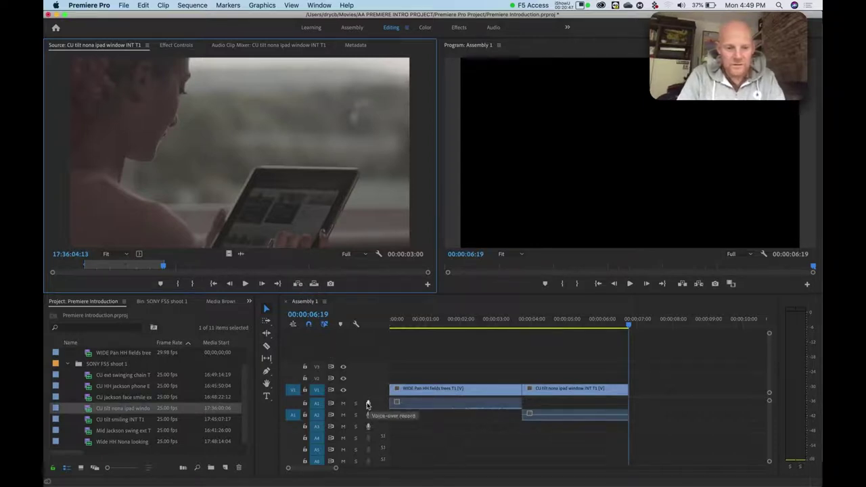
{"action": "key", "text": "super"}
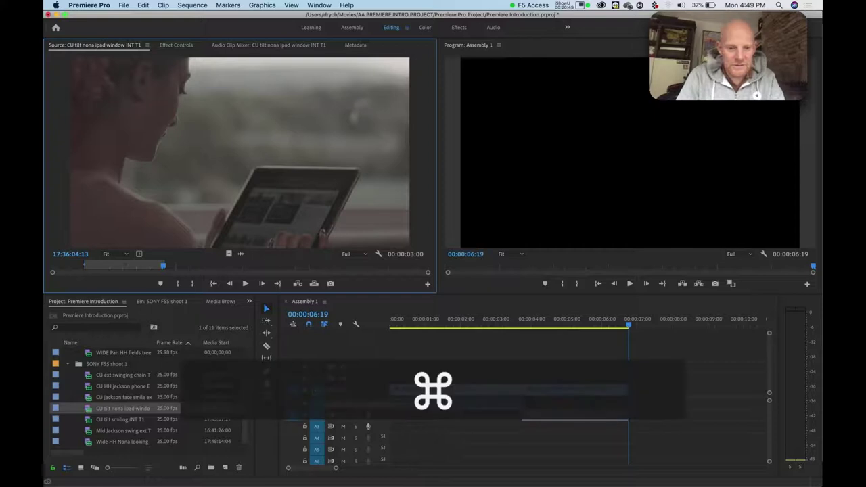
{"action": "key", "text": "super+z"}
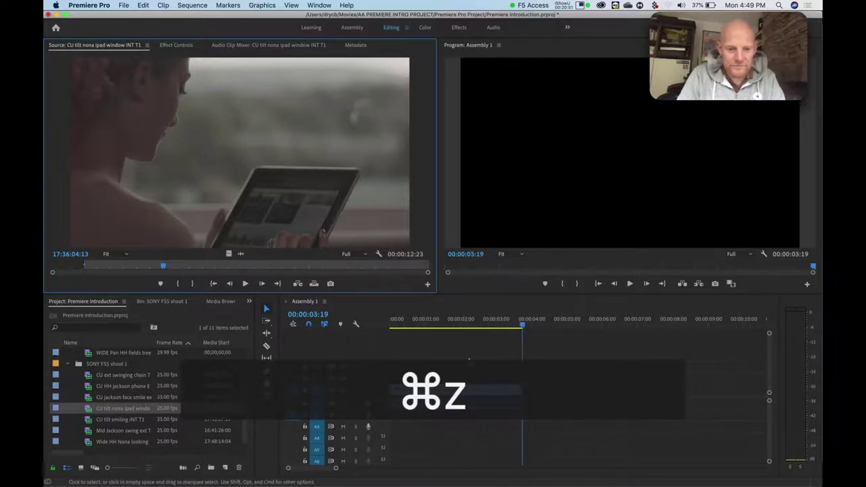
{"action": "key", "text": "super+shift+z"}
{"action": "key", "text": "super+shift+z"}
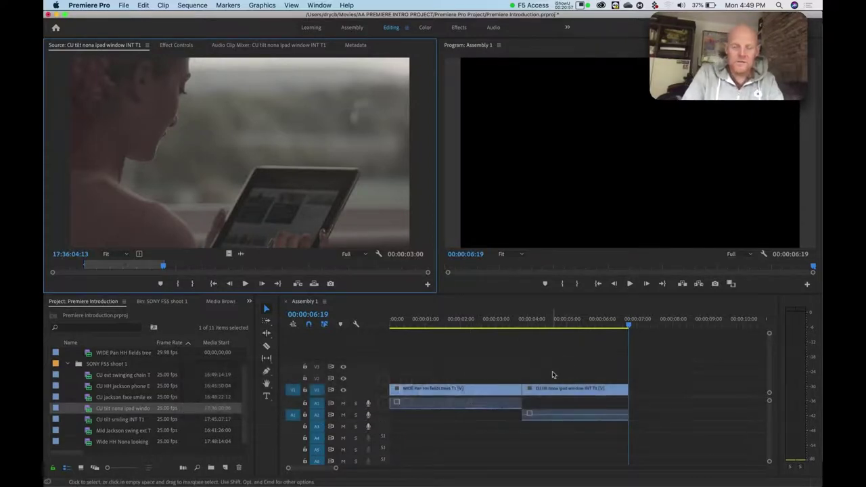
{"action": "left_click", "coordinate": [553, 375]}
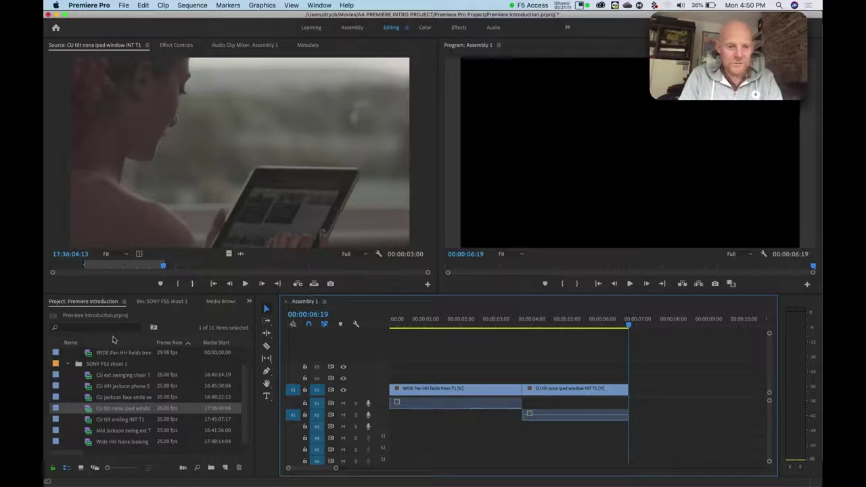
- Preview CU tilt smiling INT T1 and mark the Out point of the section to append
{"action": "double_click", "coordinate": [88, 421]}
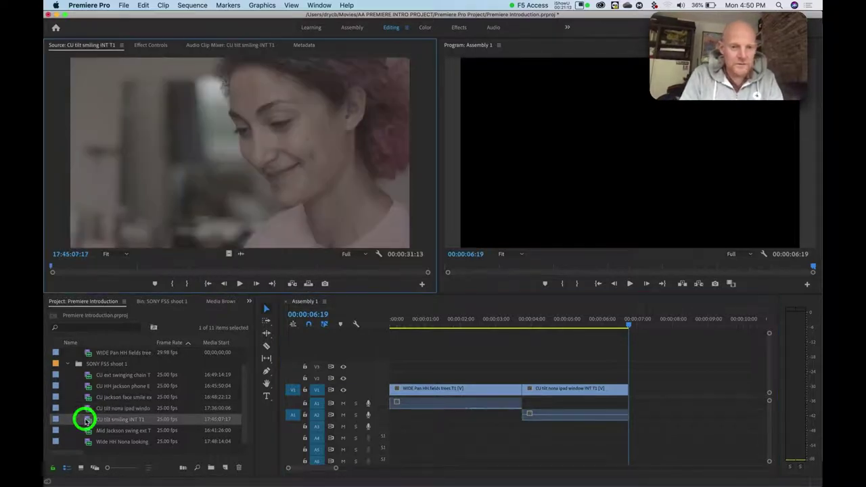
{"action": "key", "text": "space"}
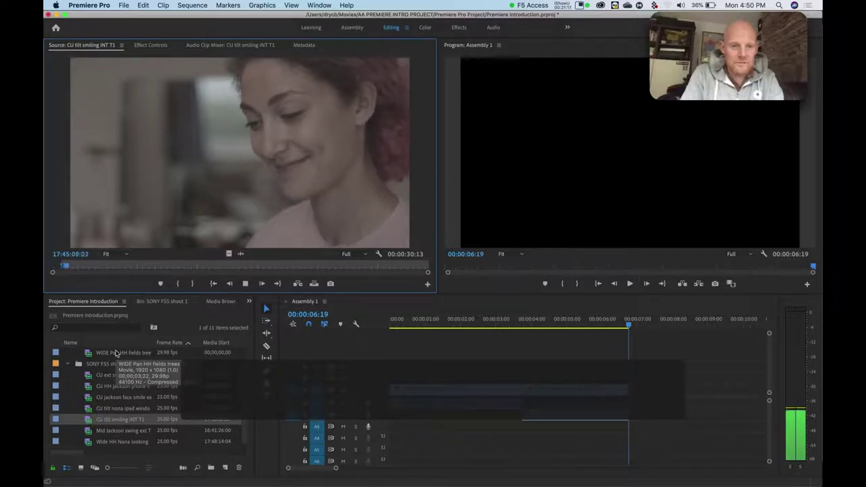
{"action": "key", "text": "o"}
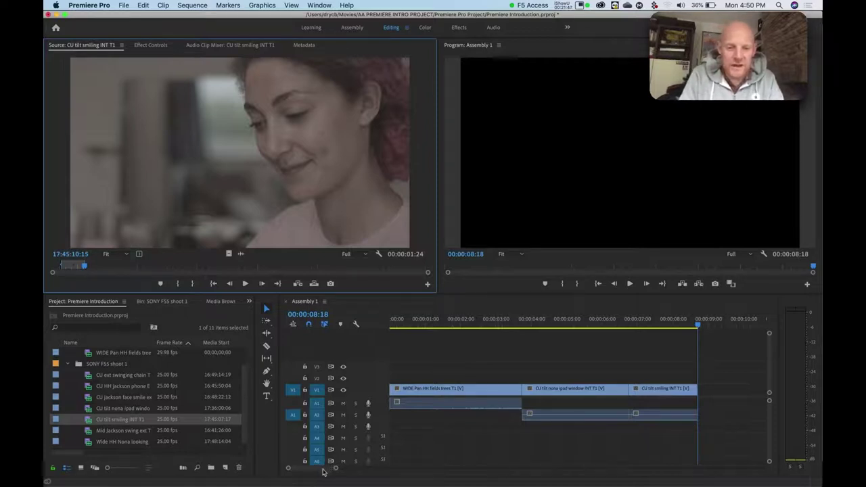
{"action": "mouse_move", "coordinate": [323, 472]}
{"action": "left_mouse_down"}
{"action": "mouse_move", "coordinate": [334, 466]}
{"action": "mouse_move", "coordinate": [322, 472]}
{"action": "left_mouse_up"}
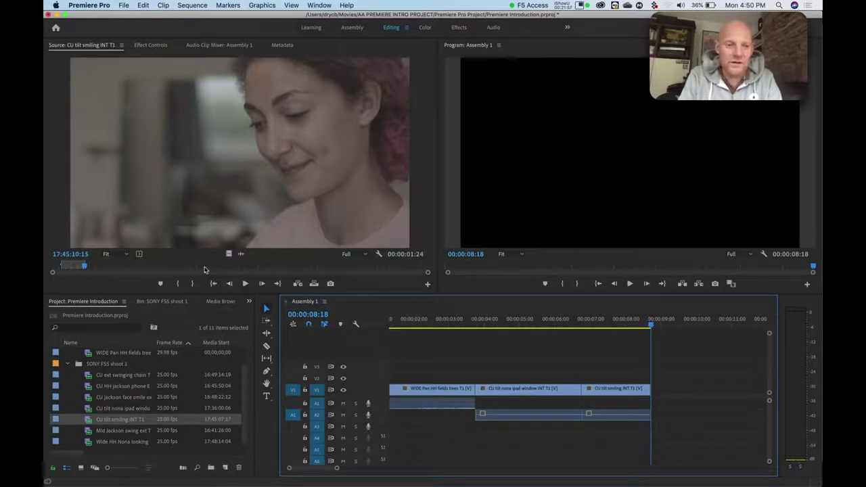
{"action": "left_click_drag", "start_coordinate": [161, 270], "coordinate": [228, 274]}
- Mark a two-second section of Mid Jackson swing ext T1 and edit it in, extending to 00:00:10:23
{"action": "double_click", "coordinate": [89, 432]}
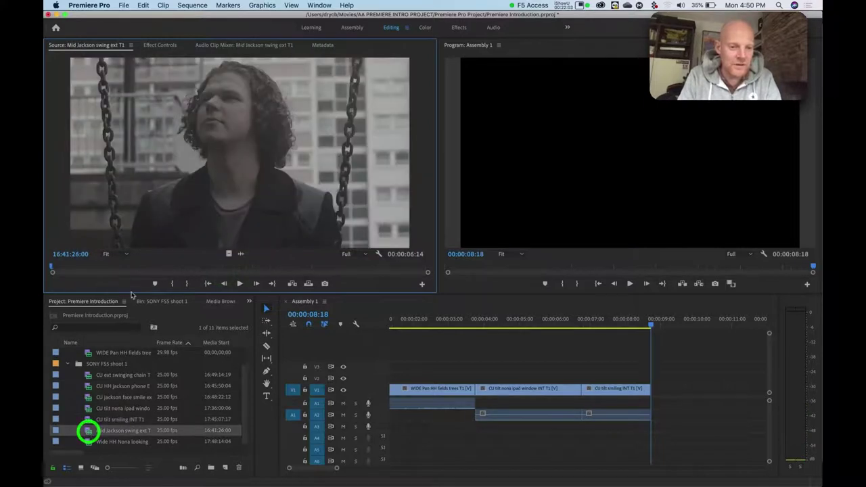
{"action": "left_click", "coordinate": [134, 270]}
{"action": "left_click_drag", "start_coordinate": [134, 270], "coordinate": [144, 270]}
{"action": "key", "text": "i"}
{"action": "left_click", "coordinate": [270, 269]}
{"action": "key", "text": "o"}
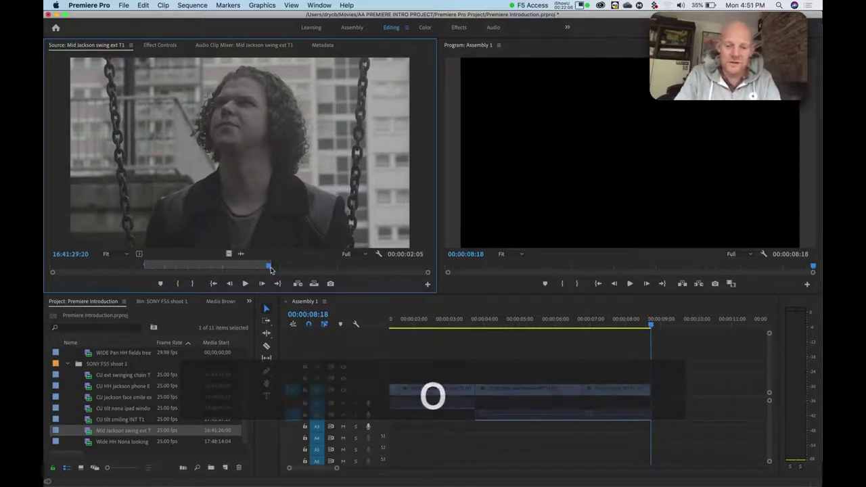
{"action": "key", "text": "period"}
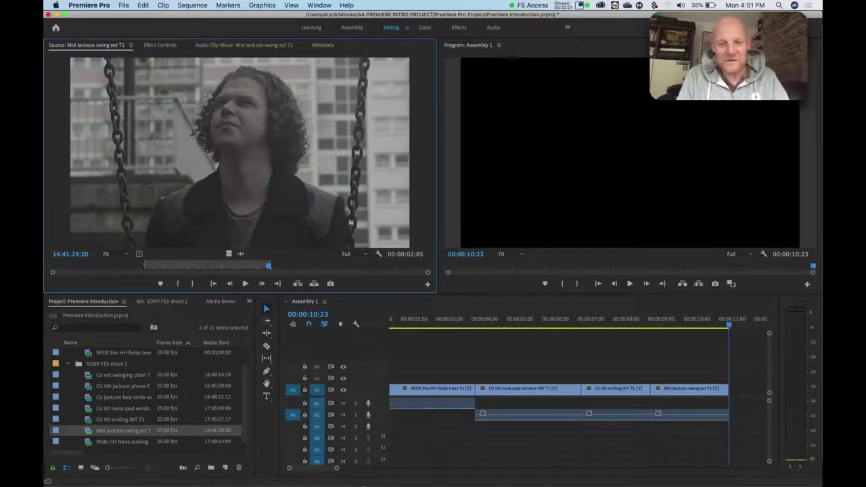
- Mark Wide HH Nona looking window T1 and overwrite it at the end, running to 00:00:13:10
{"action": "double_click", "coordinate": [88, 443]}
{"action": "left_click", "coordinate": [163, 268]}
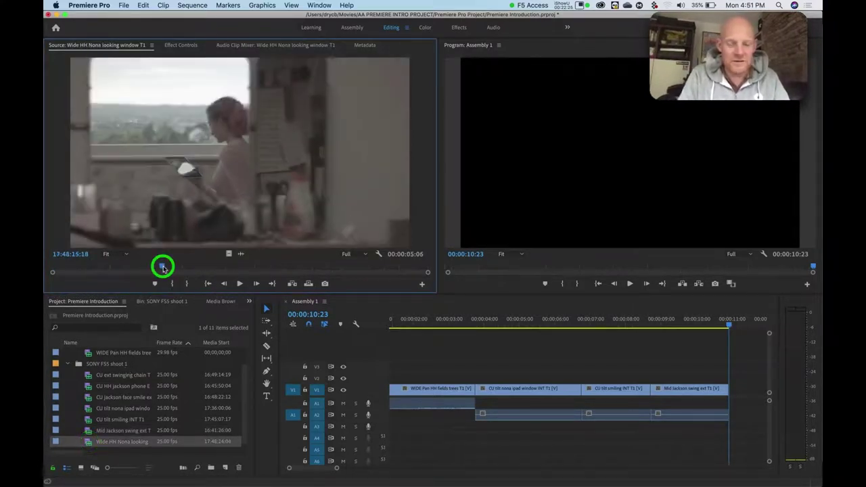
{"action": "key", "text": "space"}
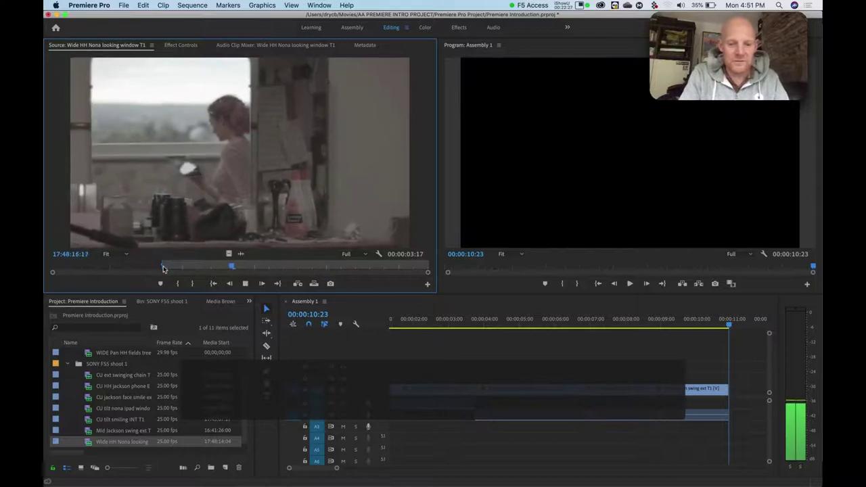
{"action": "key", "text": "o"}
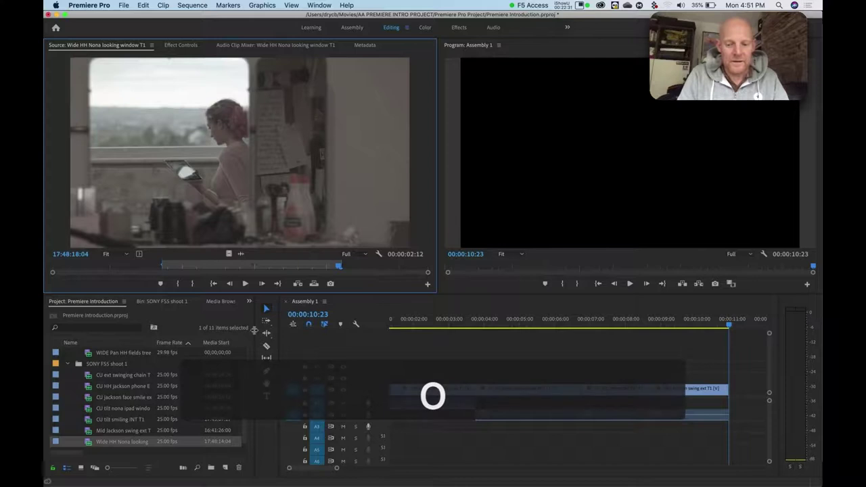
{"action": "key", "text": "period"}
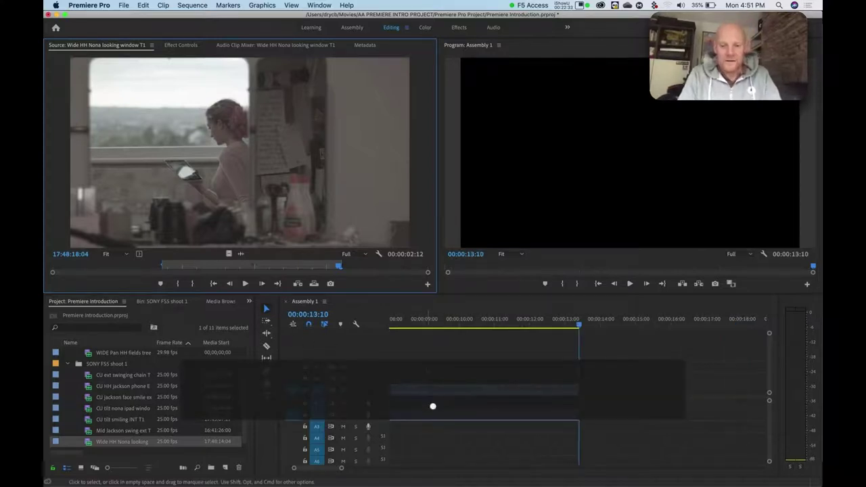
- Zoom the timeline out and snap the playhead to the smiling close-up at 00:00:06:19
{"action": "left_click", "coordinate": [312, 469]}
{"action": "mouse_move", "coordinate": [312, 469]}
{"action": "left_mouse_down"}
{"action": "mouse_move", "coordinate": [295, 468]}
{"action": "mouse_move", "coordinate": [352, 466]}
{"action": "mouse_move", "coordinate": [321, 472]}
{"action": "left_mouse_up"}
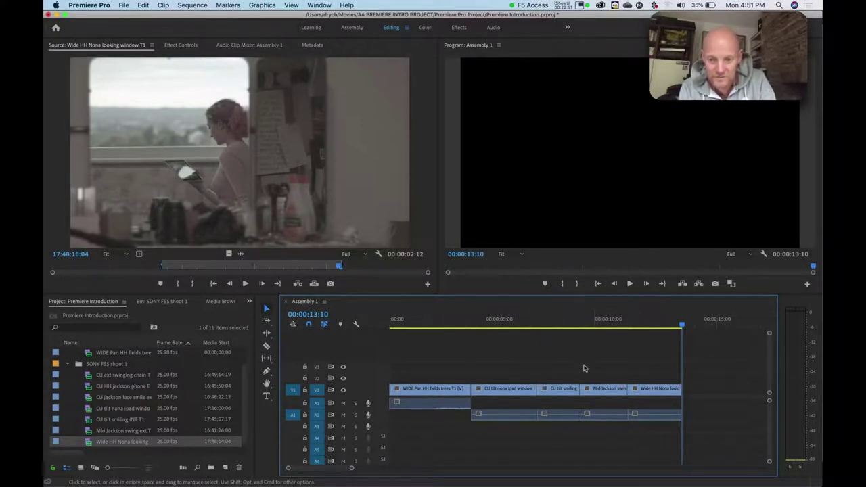
{"action": "mouse_move", "coordinate": [545, 320]}
{"action": "left_mouse_down"}
{"action": "mouse_move", "coordinate": [534, 320]}
{"action": "mouse_move", "coordinate": [546, 320]}
{"action": "mouse_move", "coordinate": [539, 324]}
{"action": "left_mouse_up"}
{"action": "key", "text": "shift"}
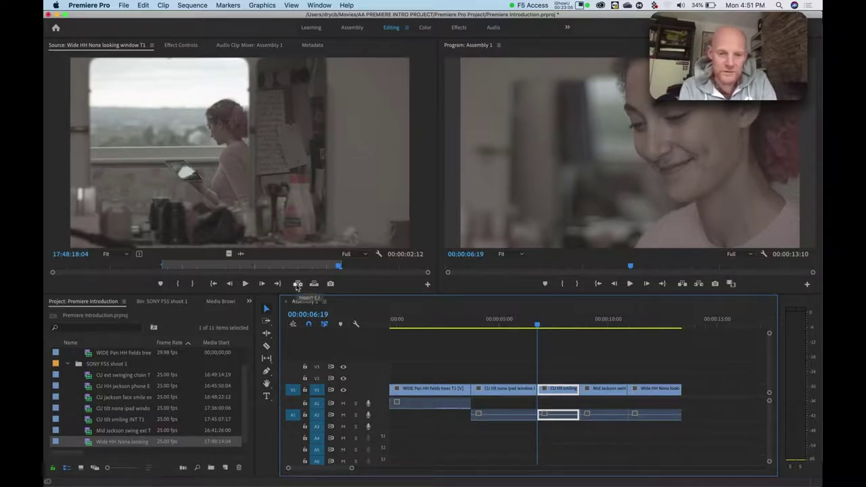
- Insert WIDE Pan HH fields trees T1 from 00;01;21 to 00;04;01 at 6:19, extending to 00:00:15:19
{"action": "double_click", "coordinate": [88, 352]}
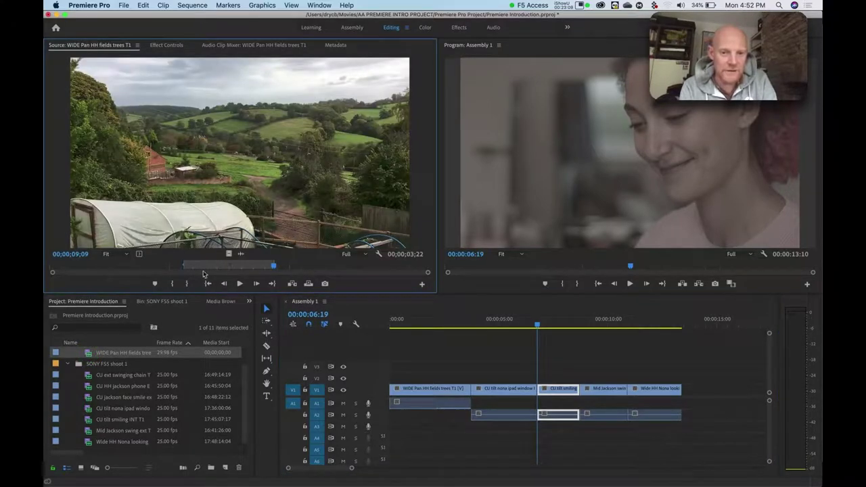
{"action": "left_click", "coordinate": [91, 269]}
{"action": "key", "text": "i"}
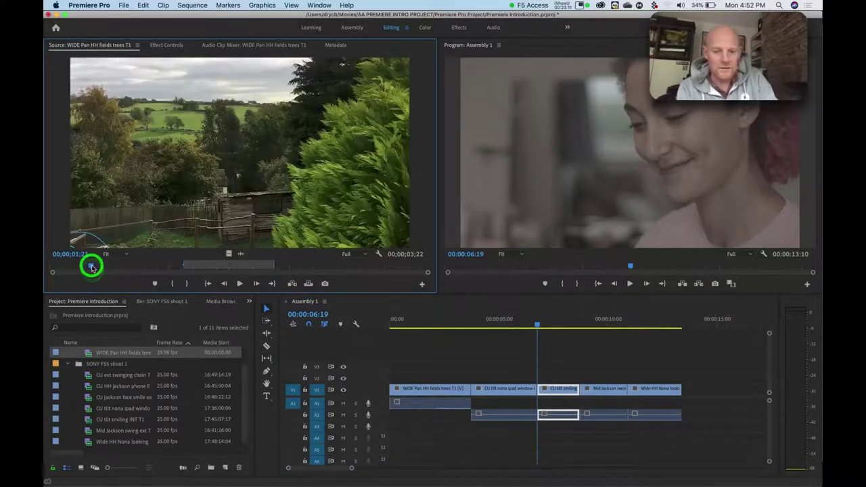
{"action": "left_click", "coordinate": [146, 266]}
{"action": "key", "text": "o"}
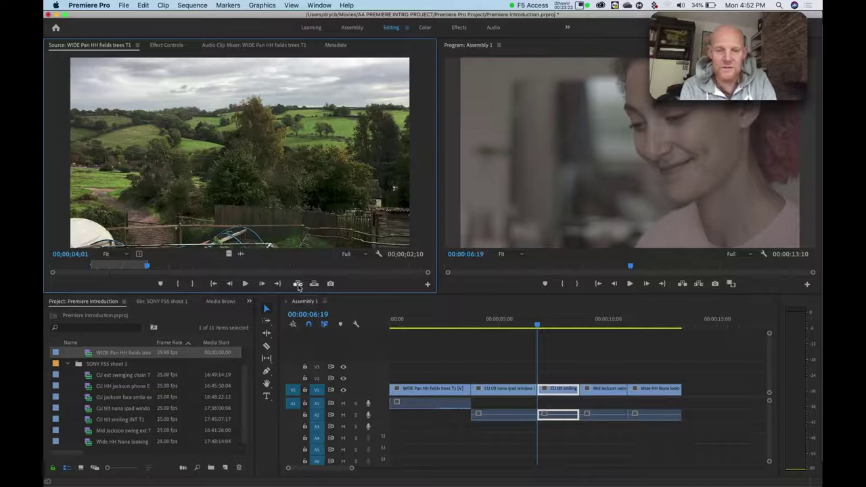
{"action": "left_click", "coordinate": [298, 284]}
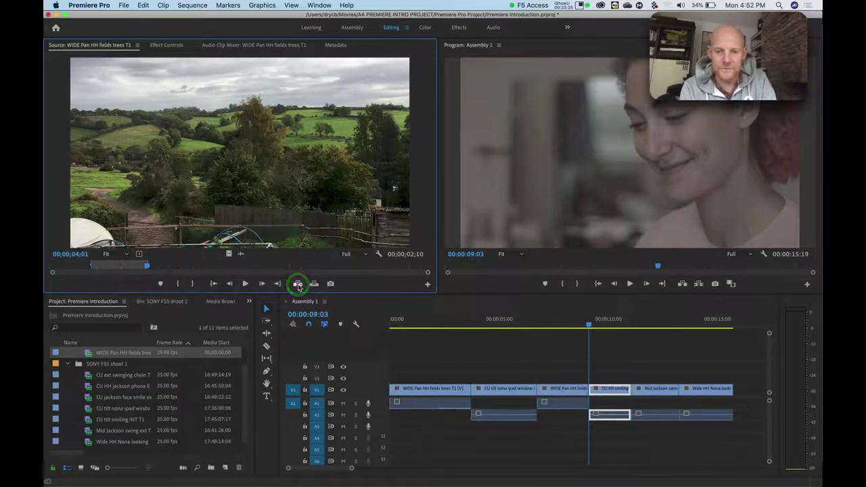
{"action": "scroll", "coordinate": [485, 371], "scroll_direction": "right", "scroll_amount": 5}
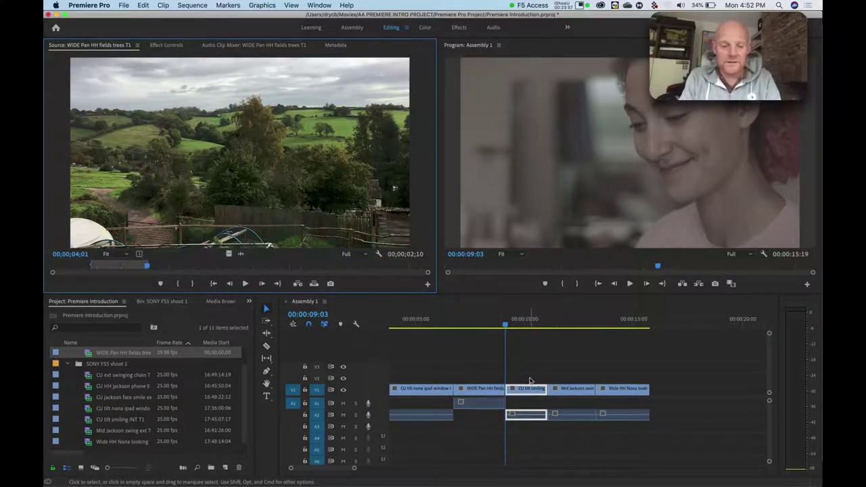
- Undo the insert and overwrite the smiling close-up on V1 with the fields range instead
{"action": "key", "text": "super+z"}
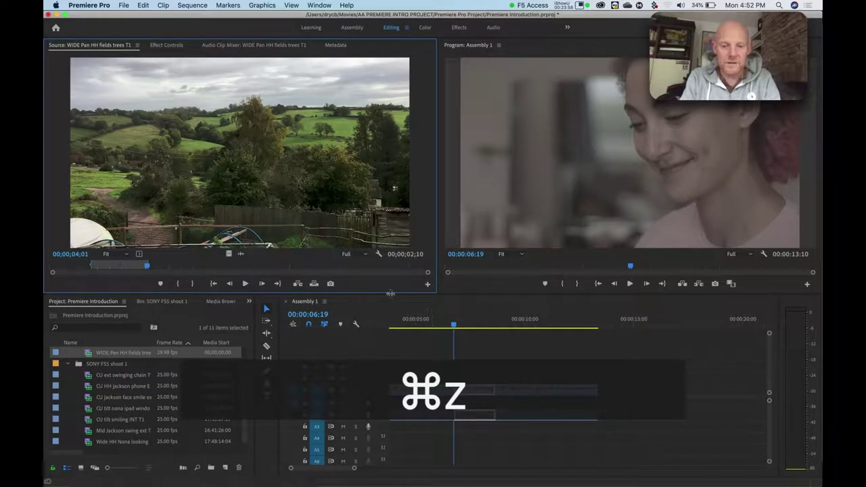
{"action": "left_click", "coordinate": [315, 285]}
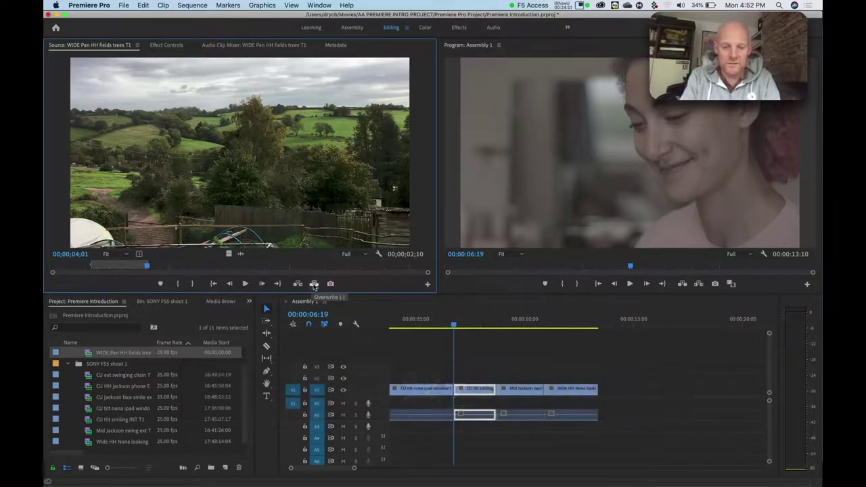
{"action": "left_click", "coordinate": [315, 284]}
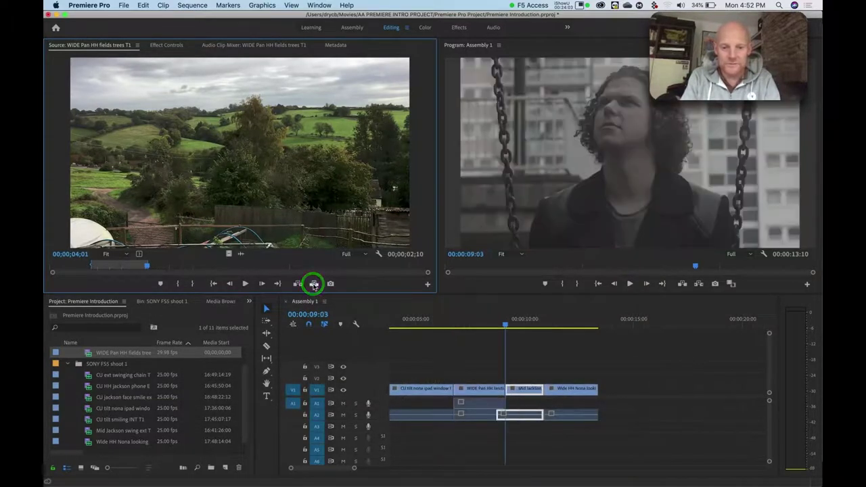
{"action": "left_click", "coordinate": [475, 396]}
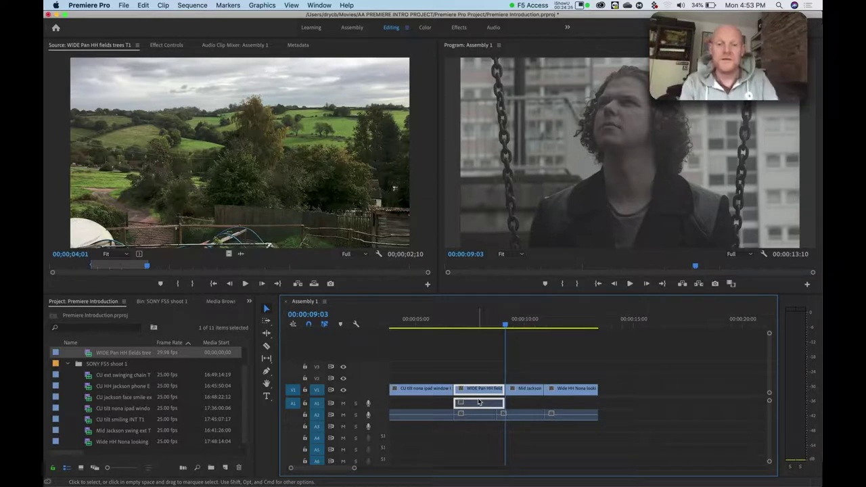
{"action": "mouse_move", "coordinate": [475, 319]}
{"action": "left_mouse_down"}
{"action": "mouse_move", "coordinate": [450, 321]}
{"action": "mouse_move", "coordinate": [514, 308]}
{"action": "mouse_move", "coordinate": [453, 314]}
{"action": "mouse_move", "coordinate": [492, 312]}
{"action": "mouse_move", "coordinate": [462, 316]}
{"action": "mouse_move", "coordinate": [472, 320]}
{"action": "left_mouse_up"}
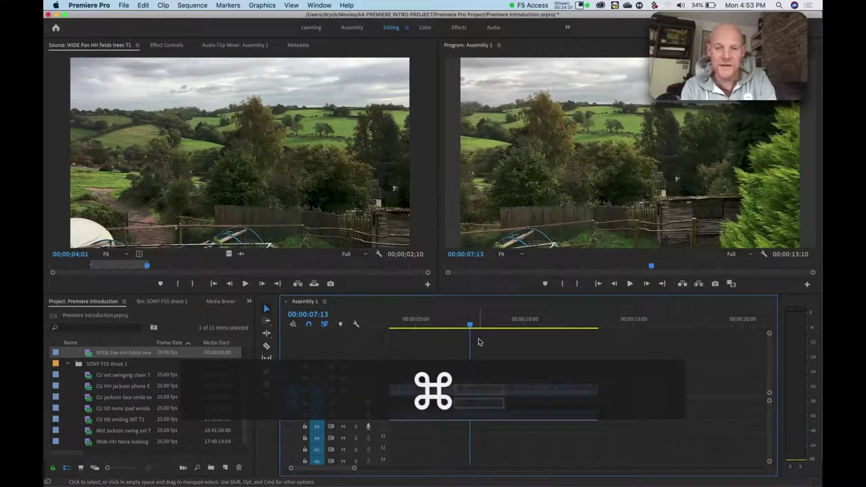
{"action": "key", "text": "super+z"}
{"action": "left_click", "coordinate": [455, 326]}
{"action": "left_click_drag", "start_coordinate": [454, 326], "coordinate": [469, 328]}
{"action": "key", "text": "shift"}
{"action": "key", "text": "super"}
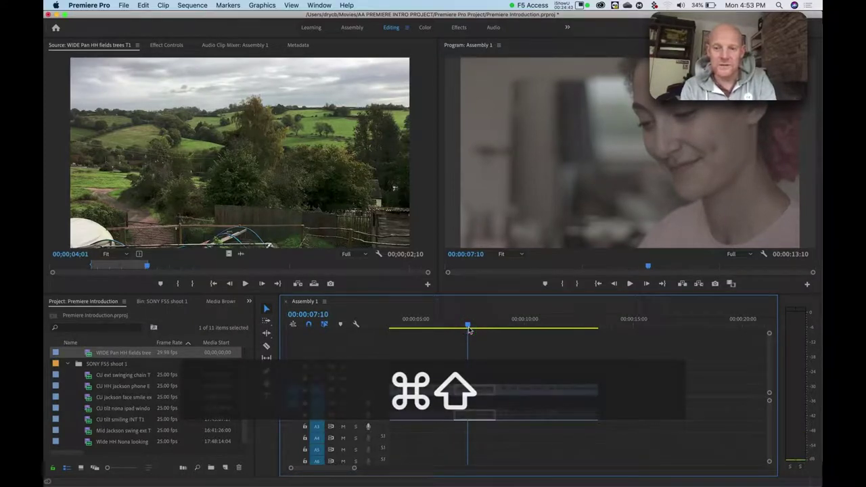
{"action": "key", "text": "super+shift+z"}
{"action": "mouse_move", "coordinate": [467, 323]}
{"action": "left_mouse_down"}
{"action": "mouse_move", "coordinate": [478, 323]}
{"action": "mouse_move", "coordinate": [453, 322]}
{"action": "mouse_move", "coordinate": [477, 327]}
{"action": "left_mouse_up"}
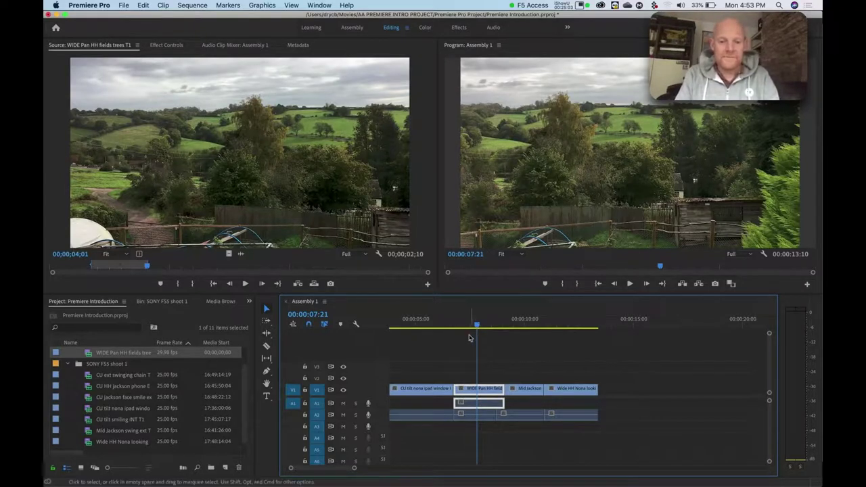
- Advance the slideshow to the Cutting Clips & the Toolbar slide, then return to Premiere Pro
{"action": "key", "text": "super+Tab"}
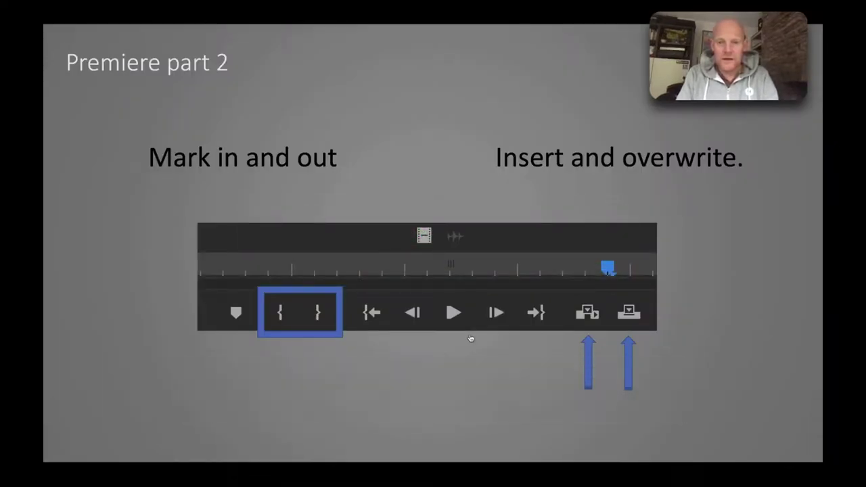
{"action": "key", "text": "Right"}
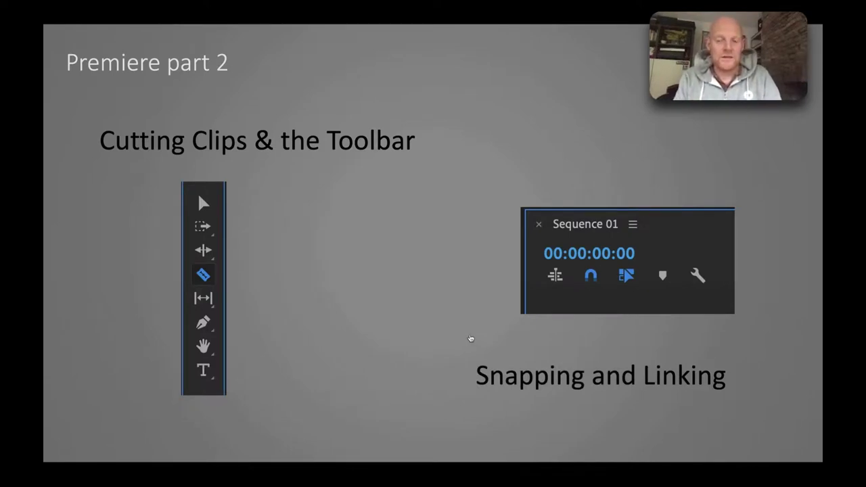
{"action": "key", "text": "super+Tab"}
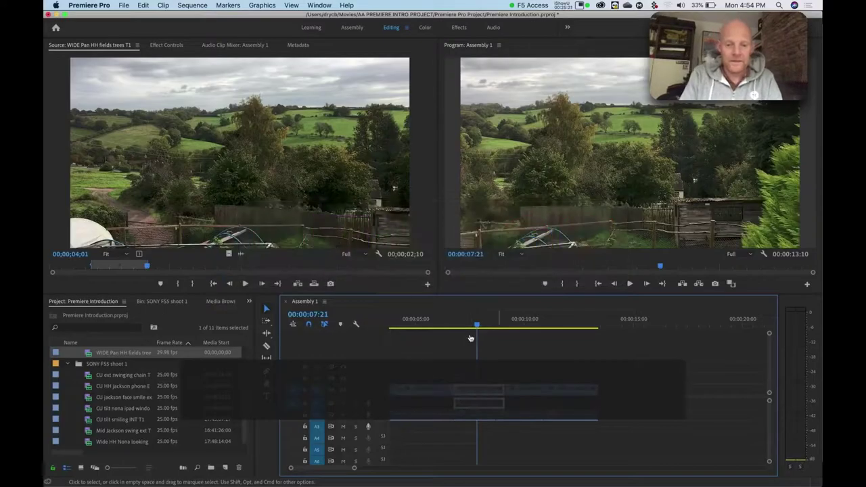
- Undo the fields overwrite so the CU tilt smiling INT T1 close-up returns
{"action": "key", "text": "super+z"}
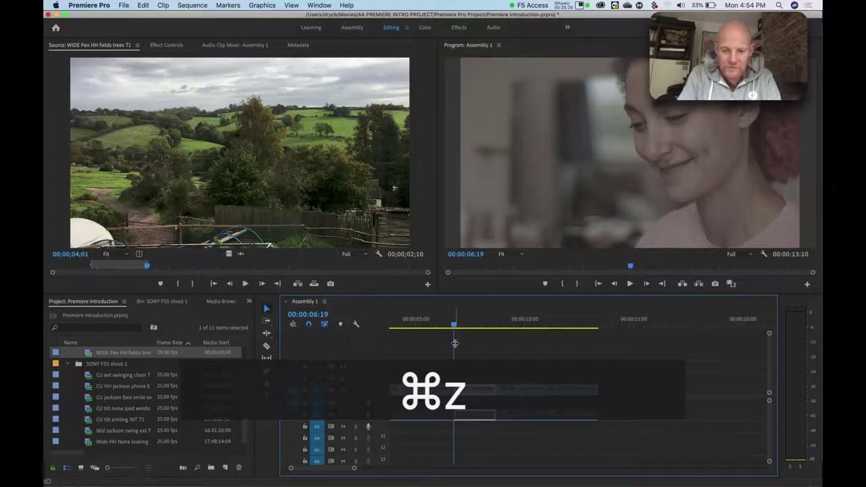
{"action": "key", "text": "super+minus"}
{"action": "key", "text": "super+equal"}
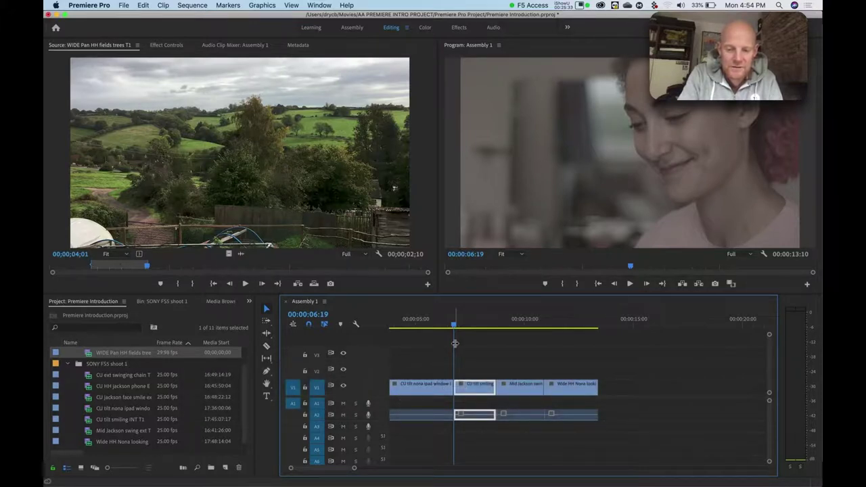
- Enlarge the video track heights to show clip thumbnails and fit the sequence in the timeline
{"action": "key", "text": "super+minus"}
{"action": "key", "text": "super+equal"}
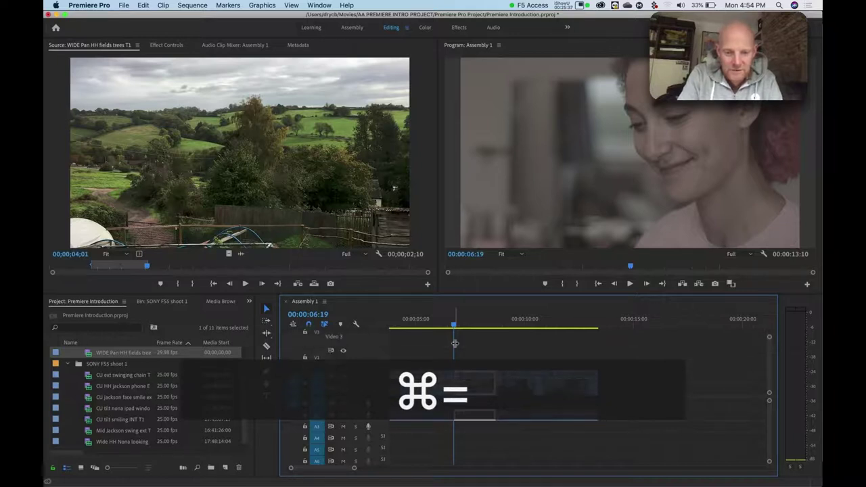
{"action": "key", "text": "super+minus"}
{"action": "key", "text": "super+equal"}
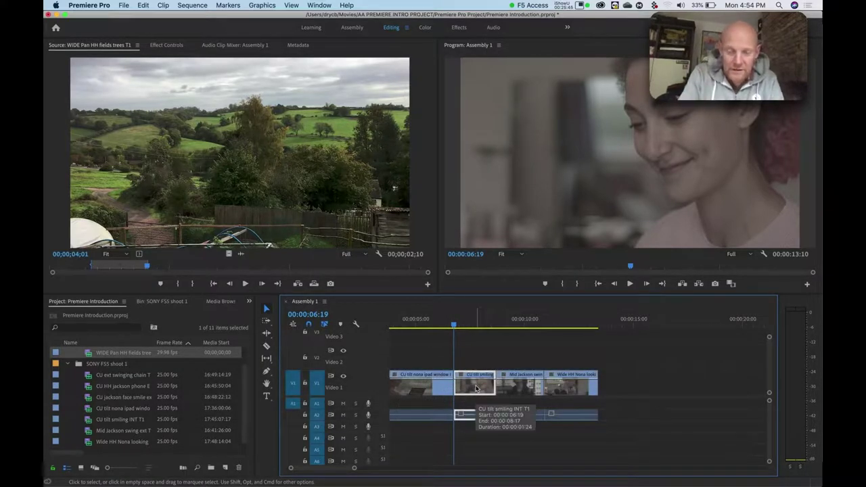
{"action": "key", "text": "super+equal"}
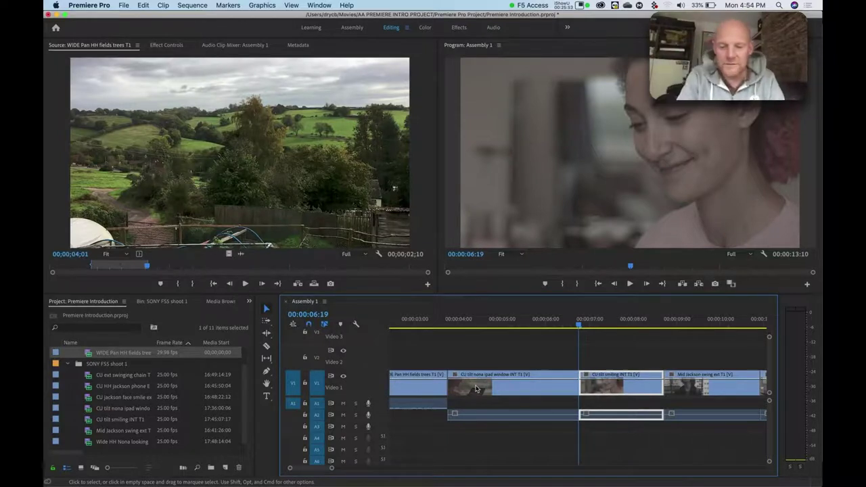
{"action": "key", "text": "super+minus"}
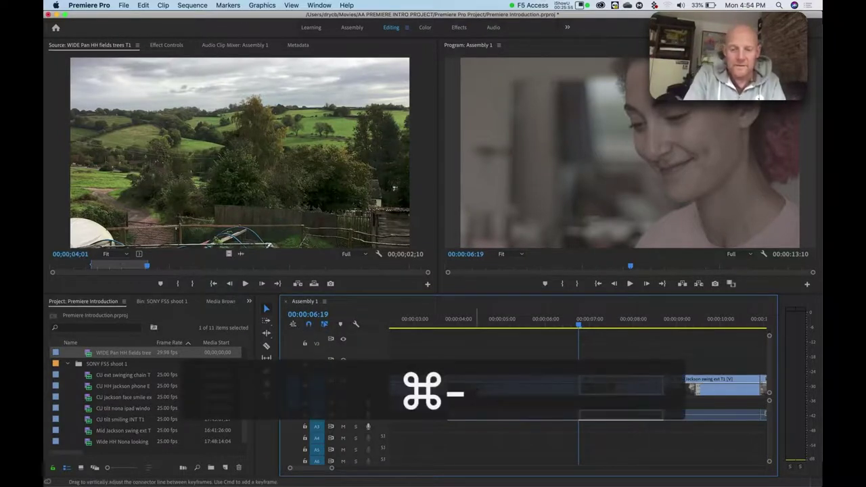
{"action": "key", "text": "super+equal"}
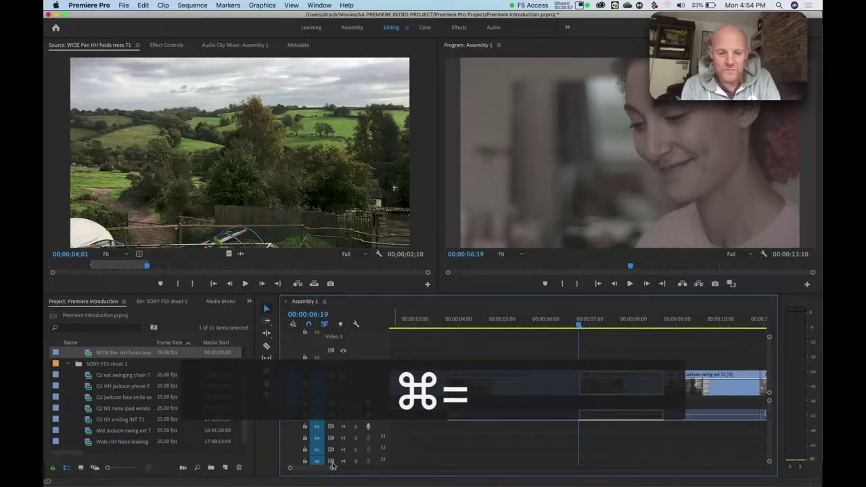
{"action": "left_click_drag", "start_coordinate": [332, 467], "coordinate": [367, 469]}
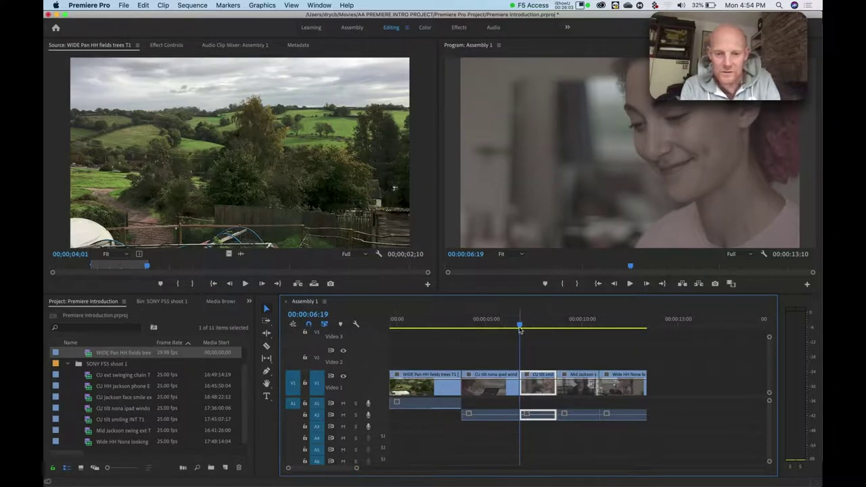
- Park the playhead at 00:00:05:13 over the CU tilt nona ipad window clip with the Razor tool
{"action": "left_click_drag", "start_coordinate": [519, 325], "coordinate": [494, 329]}
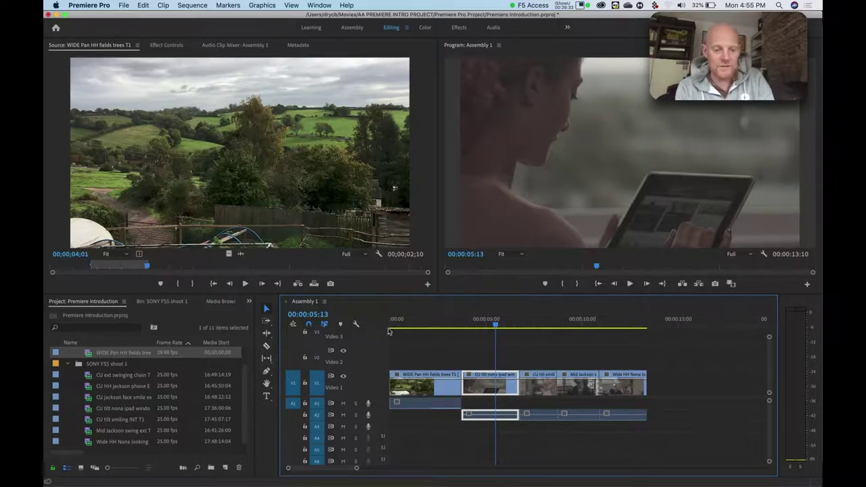
{"action": "key", "text": "c"}
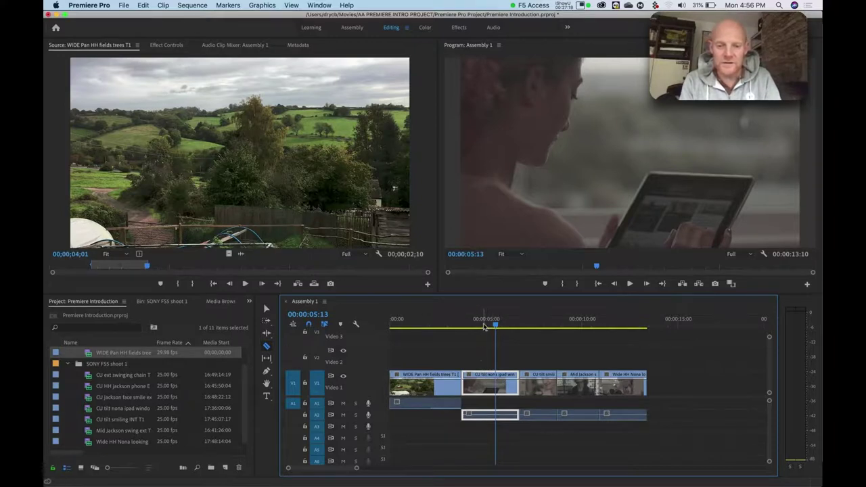
- Razor-cut the CU tilt nona ipad window clip and its audio at 00:00:05:13
{"action": "mouse_move", "coordinate": [487, 329]}
{"action": "left_mouse_down"}
{"action": "mouse_move", "coordinate": [476, 322]}
{"action": "mouse_move", "coordinate": [495, 330]}
{"action": "left_mouse_up"}
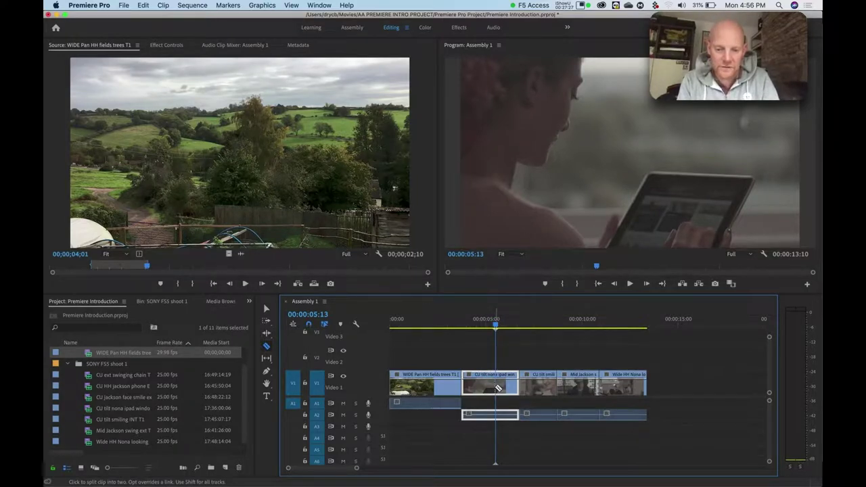
{"action": "left_click", "coordinate": [495, 387]}
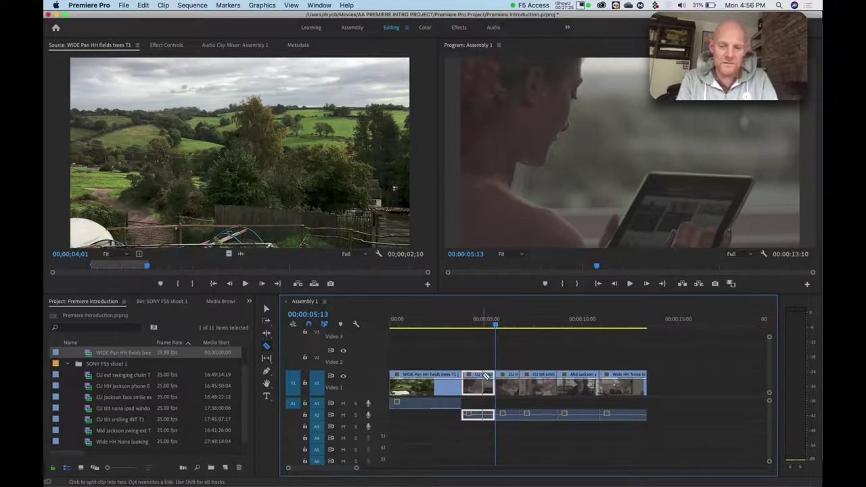
{"action": "key", "text": "="}
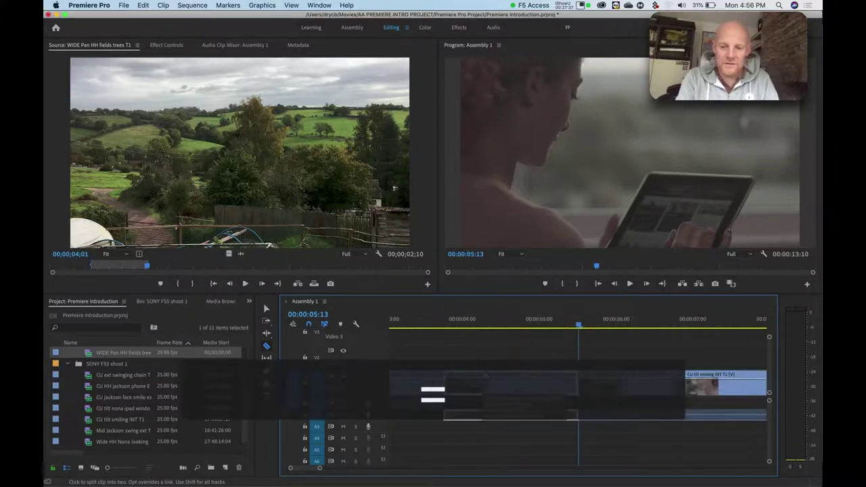
{"action": "key", "text": "-"}
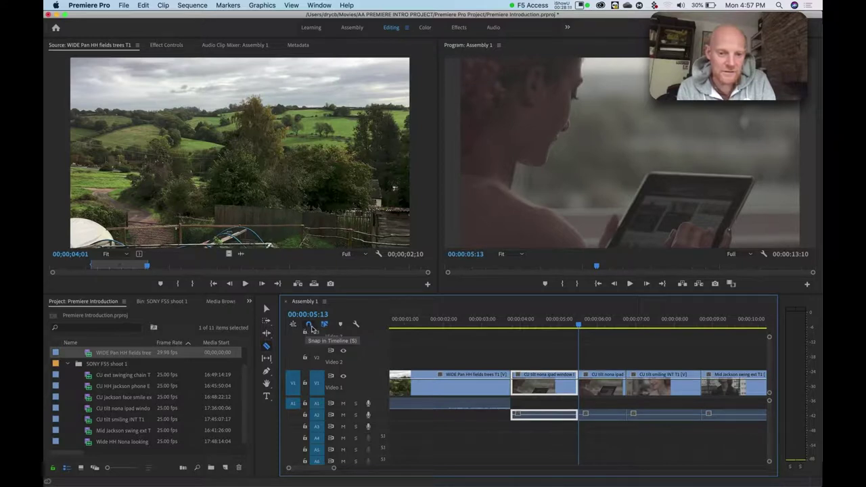
{"action": "left_click", "coordinate": [308, 327]}
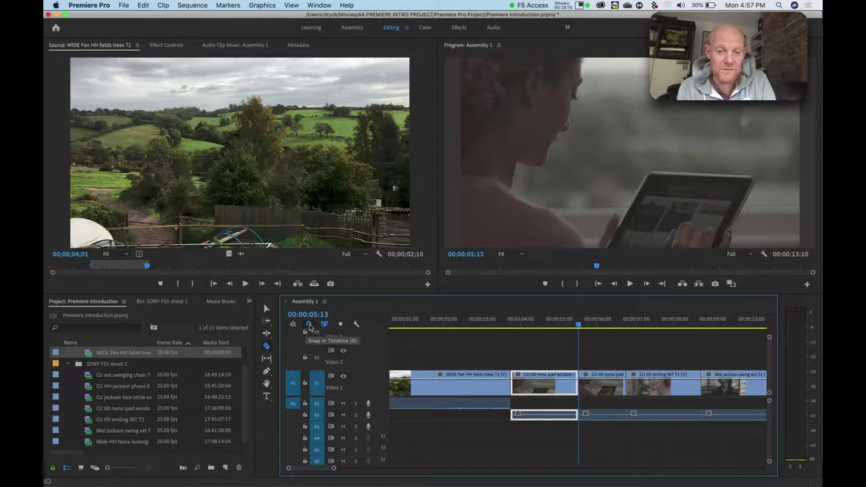
{"action": "left_click", "coordinate": [309, 326]}
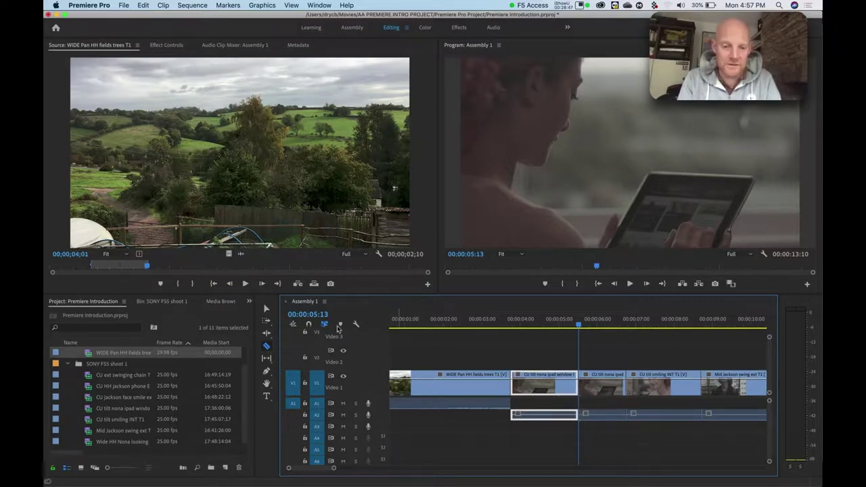
{"action": "left_click", "coordinate": [309, 324]}
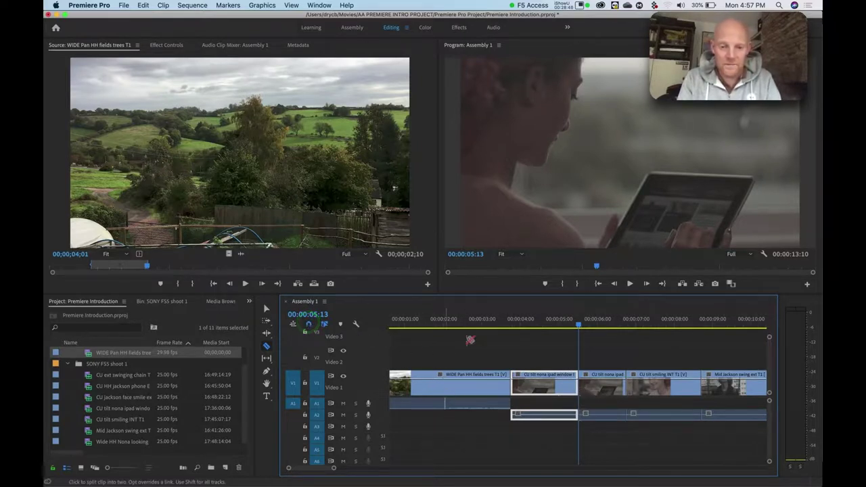
- Snap the playhead back to 00:00:03:19, the edit between the fields and ipad window clips
{"action": "left_click", "coordinate": [510, 307]}
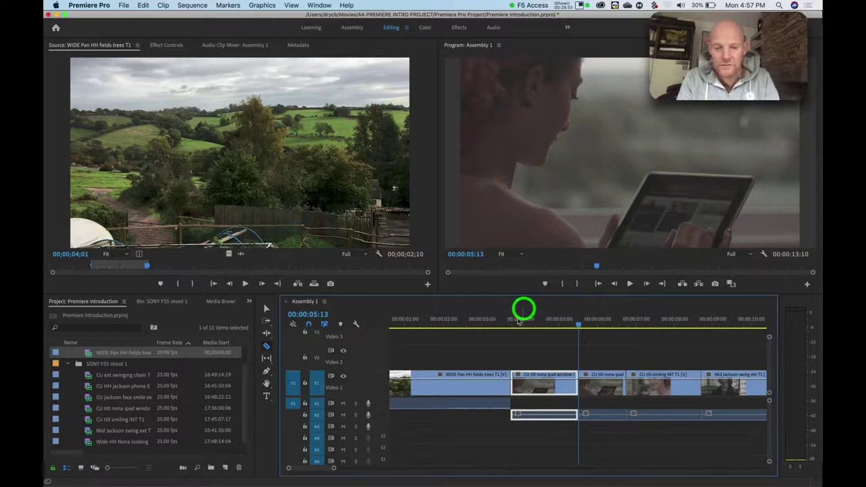
{"action": "left_click_drag", "start_coordinate": [489, 319], "coordinate": [513, 326]}
{"action": "key", "text": "shift"}
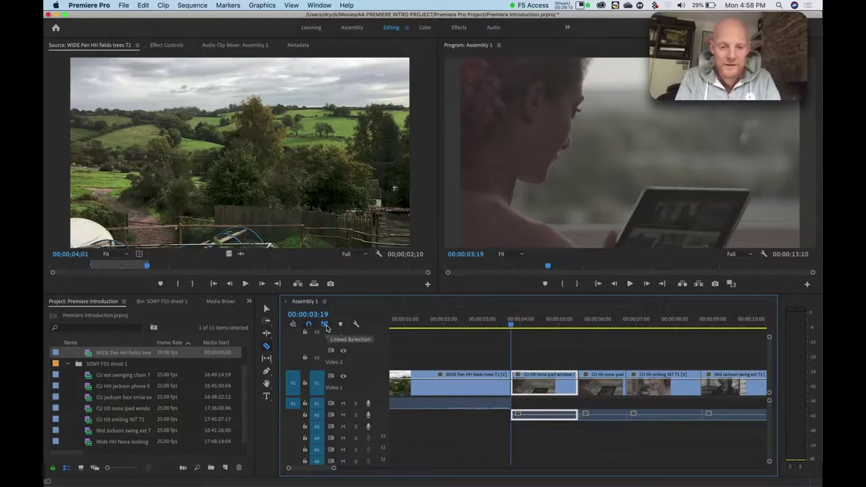
- Turn off Linked Selection, return to the Selection tool, and select the first V1 clips
{"action": "left_click", "coordinate": [325, 327]}
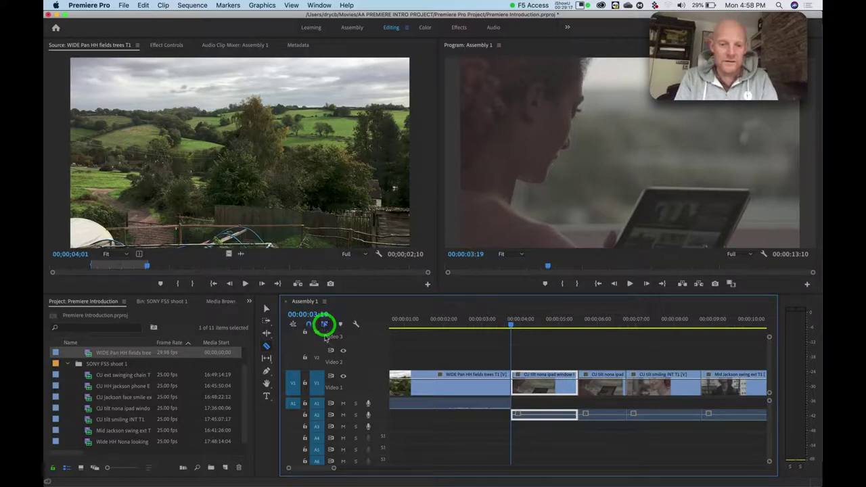
{"action": "left_click", "coordinate": [325, 326]}
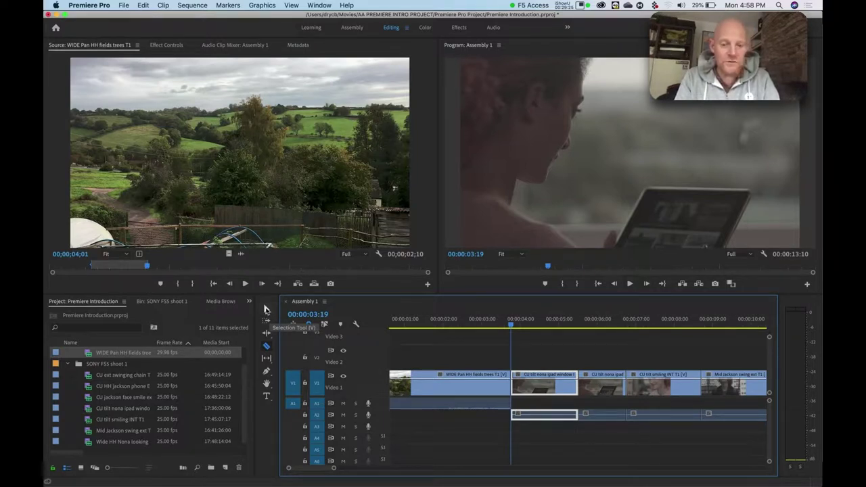
{"action": "key", "text": "v"}
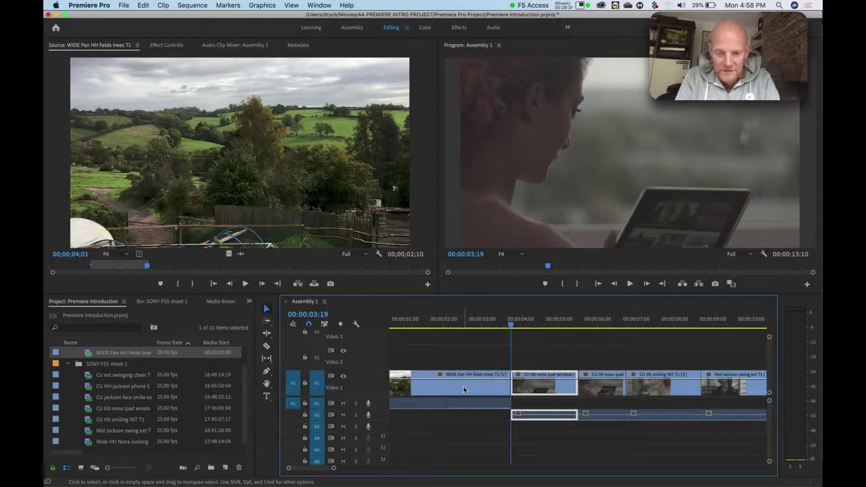
{"action": "left_click", "coordinate": [464, 389]}
{"action": "left_click", "coordinate": [552, 390]}
{"action": "left_click", "coordinate": [602, 388]}
{"action": "left_click", "coordinate": [532, 391]}
{"action": "left_click", "coordinate": [483, 387]}
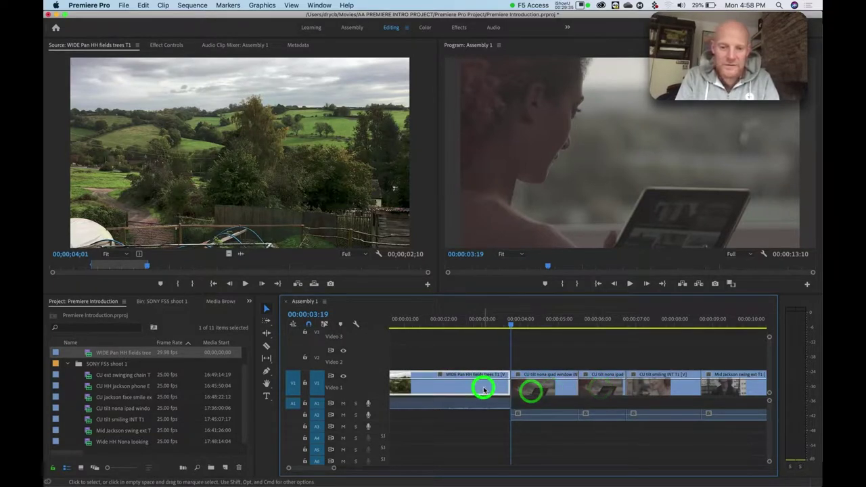
{"action": "left_click", "coordinate": [535, 389]}
{"action": "left_click", "coordinate": [485, 388]}
{"action": "left_click", "coordinate": [484, 387]}
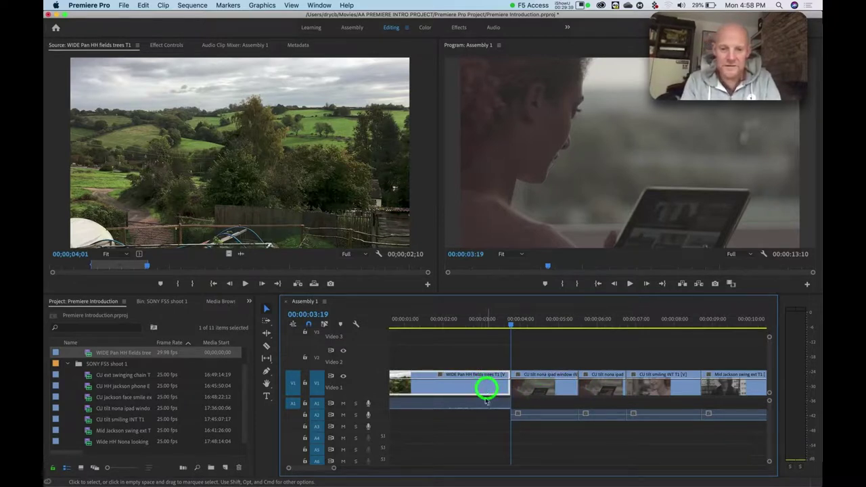
- Select the video and audio of the fields, ipad window and third clips separately
{"action": "left_click", "coordinate": [484, 404]}
{"action": "left_click", "coordinate": [484, 388]}
{"action": "left_click", "coordinate": [483, 404]}
{"action": "left_click", "coordinate": [483, 387]}
{"action": "left_click", "coordinate": [526, 387]}
{"action": "left_click", "coordinate": [526, 410]}
{"action": "left_click", "coordinate": [532, 386]}
{"action": "left_click", "coordinate": [601, 386]}
{"action": "left_click", "coordinate": [595, 417]}
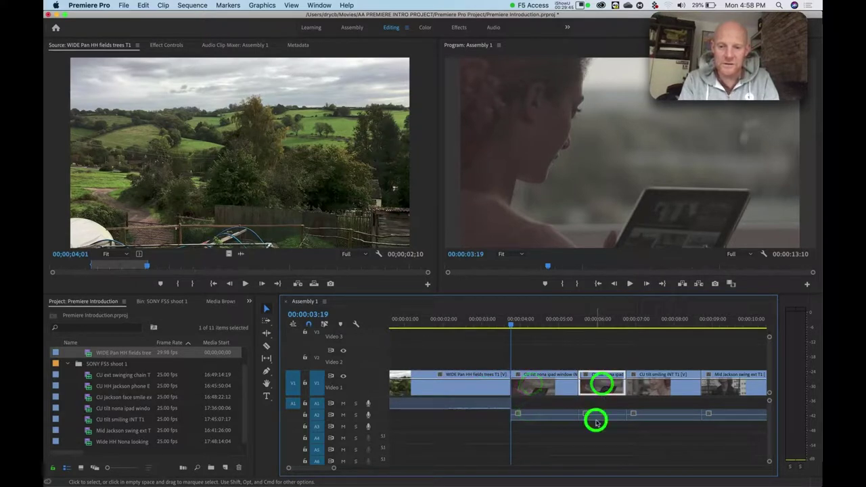
{"action": "left_click", "coordinate": [550, 390]}
{"action": "left_click_drag", "start_coordinate": [550, 389], "coordinate": [533, 382]}
{"action": "left_click", "coordinate": [601, 366]}
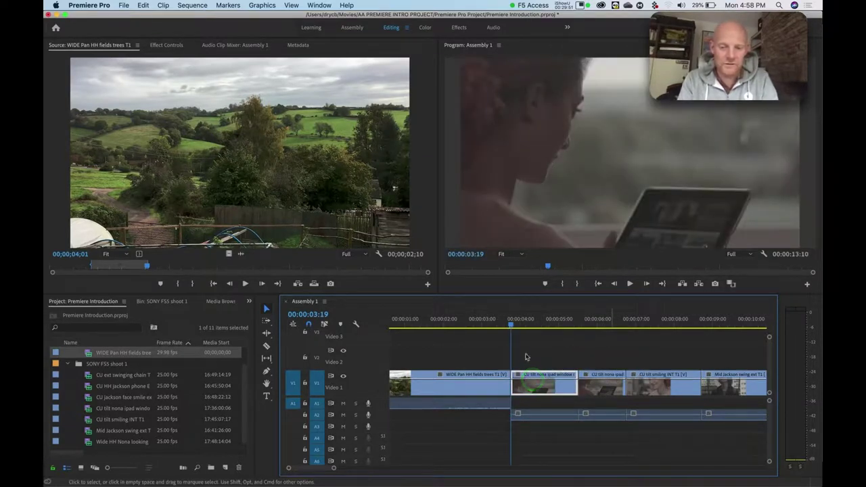
{"action": "left_click", "coordinate": [530, 416]}
{"action": "left_click", "coordinate": [462, 385]}
{"action": "left_click", "coordinate": [461, 408]}
{"action": "left_click", "coordinate": [466, 385]}
{"action": "left_click", "coordinate": [563, 388]}
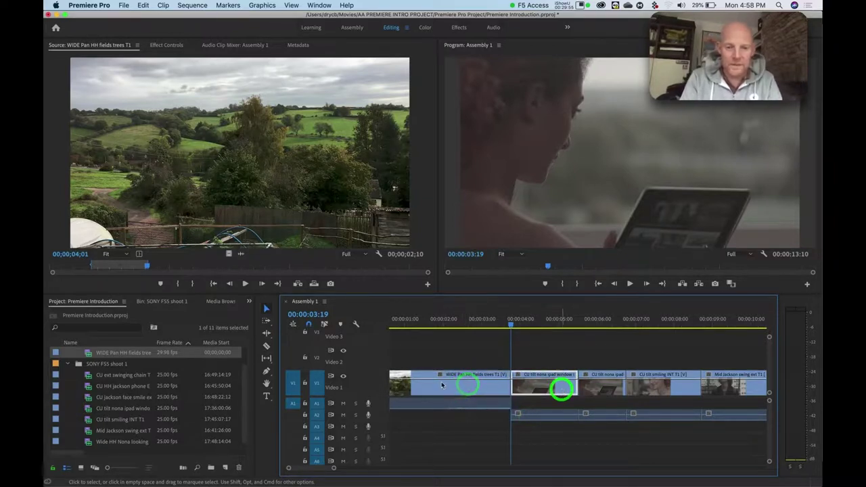
- Turn Linked Selection back on and select each clip together with its audio
{"action": "left_click", "coordinate": [326, 328]}
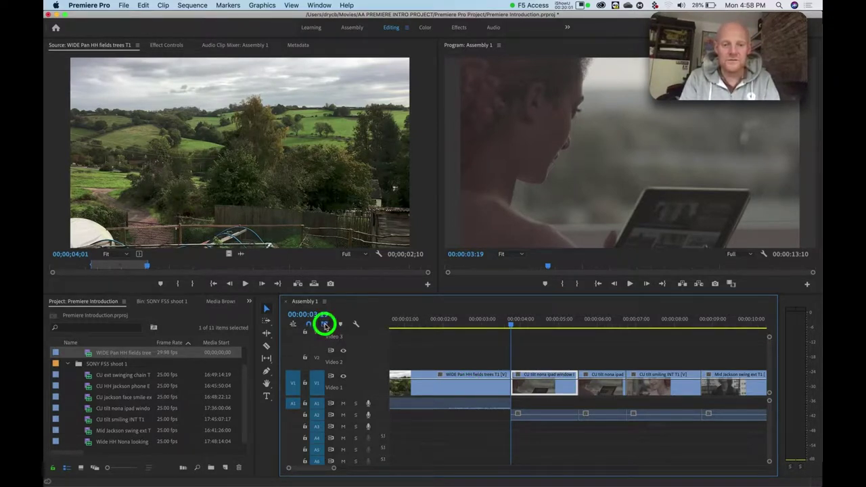
{"action": "left_click", "coordinate": [602, 386]}
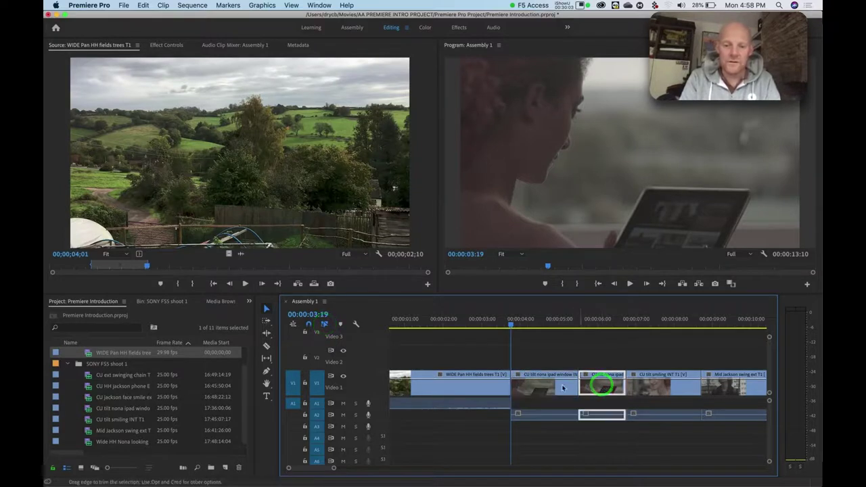
{"action": "left_click", "coordinate": [486, 386]}
{"action": "left_click", "coordinate": [558, 391]}
{"action": "left_click", "coordinate": [609, 387]}
{"action": "left_click", "coordinate": [677, 384]}
{"action": "left_click", "coordinate": [720, 389]}
{"action": "left_click", "coordinate": [677, 384]}
{"action": "left_click", "coordinate": [610, 386]}
{"action": "left_click", "coordinate": [548, 390]}
{"action": "left_click", "coordinate": [593, 386]}
{"action": "left_click", "coordinate": [648, 386]}
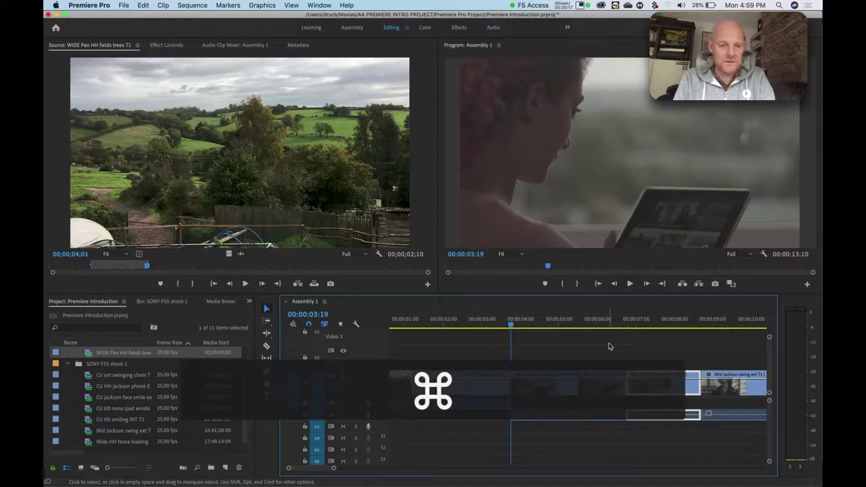
- Advance the presentation slides to the Moving Clips & Deleting slide
{"action": "key", "text": "super+Tab"}
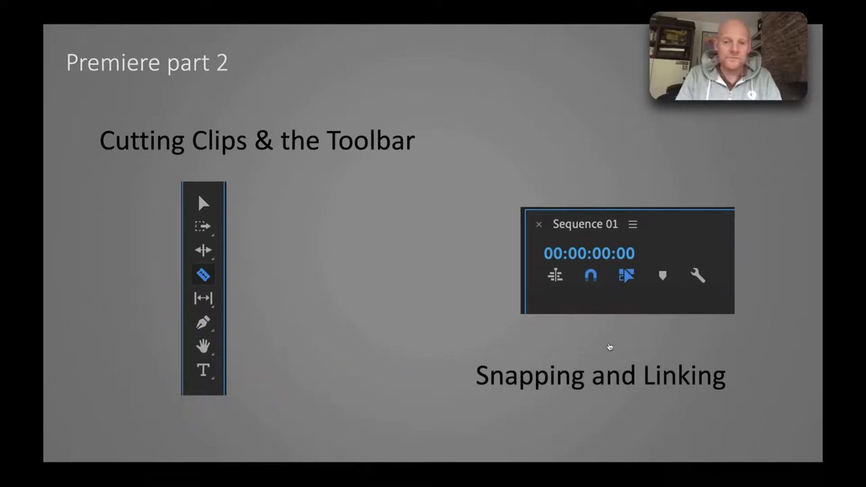
{"action": "key", "text": "Right"}
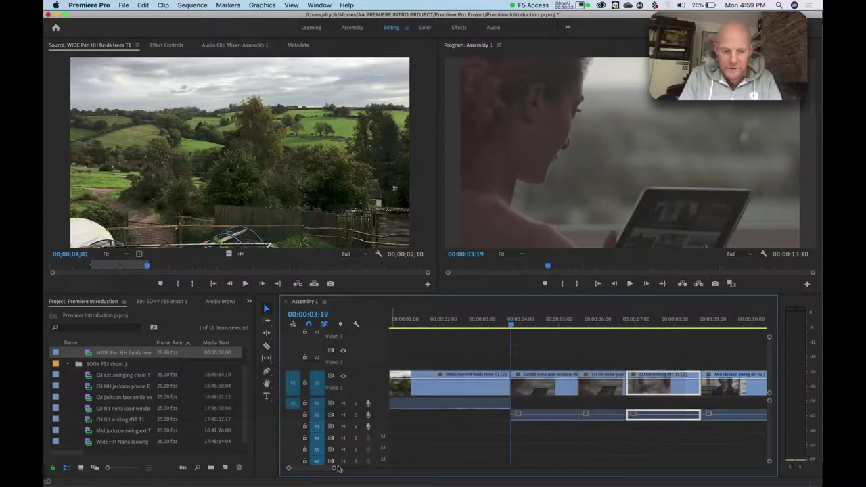
- Select the CU tilt smiling INT clip, toggling Linked Selection along the way
{"action": "left_click_drag", "start_coordinate": [339, 469], "coordinate": [340, 468]}
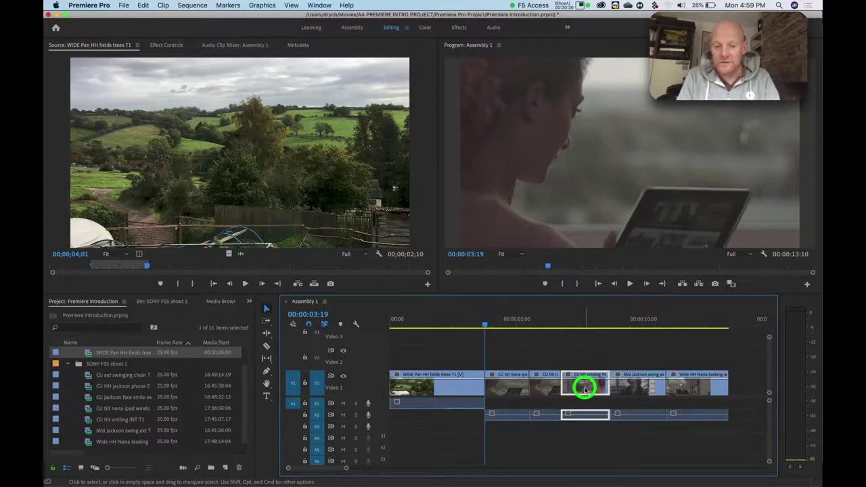
{"action": "left_click", "coordinate": [635, 358]}
{"action": "left_click", "coordinate": [586, 386]}
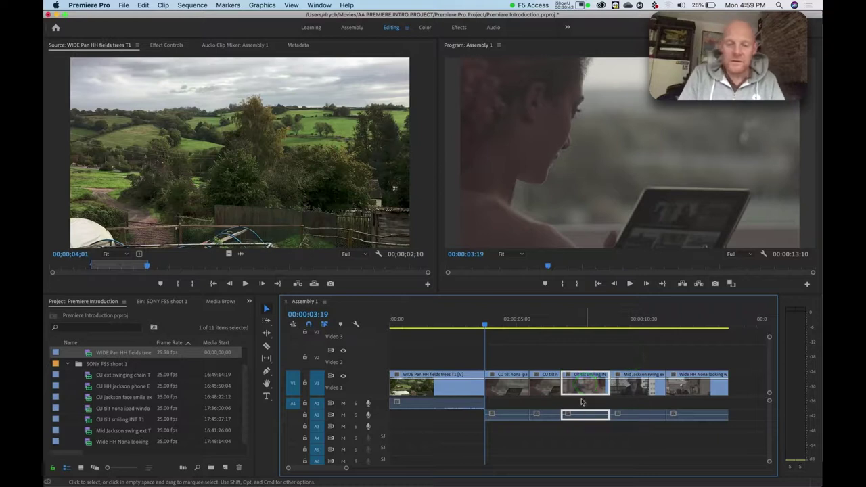
{"action": "left_click", "coordinate": [590, 385]}
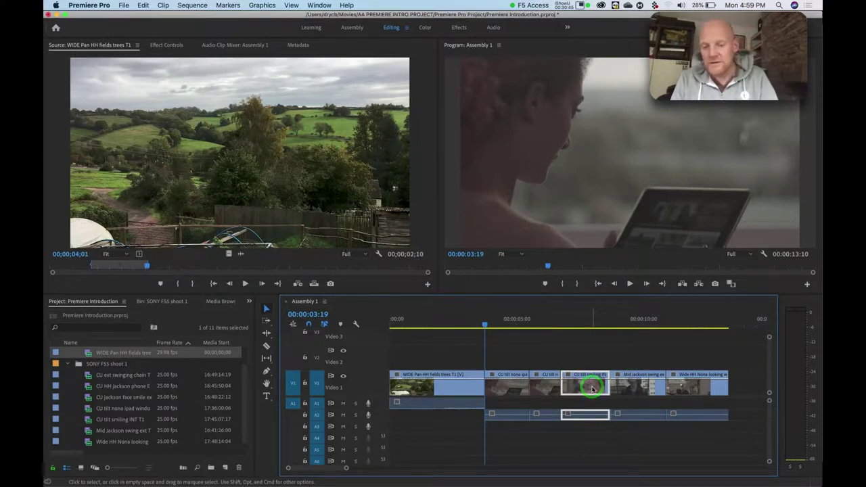
{"action": "left_click", "coordinate": [584, 387]}
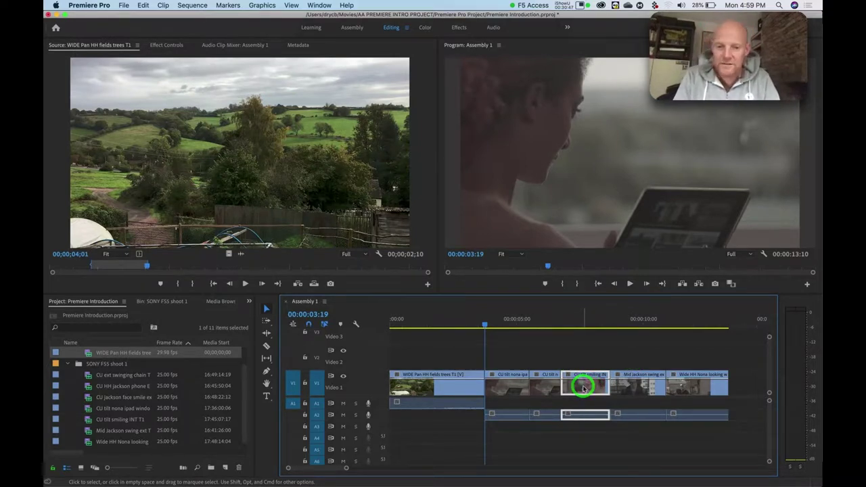
{"action": "left_click", "coordinate": [325, 325]}
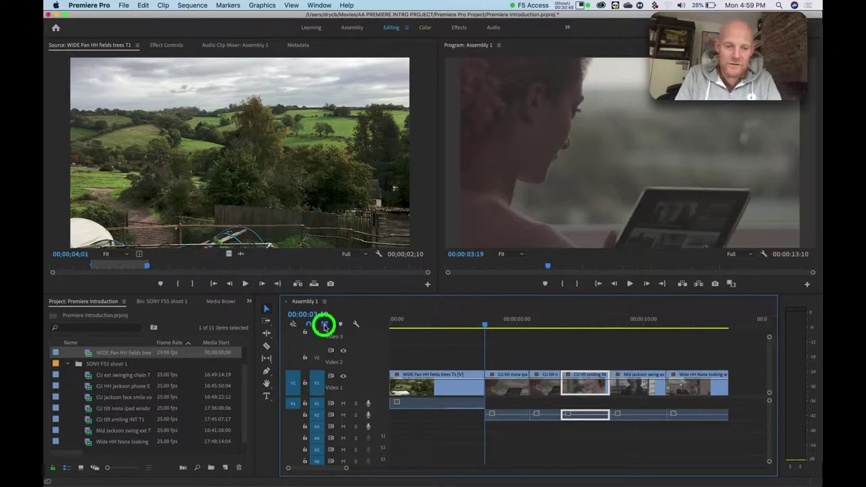
{"action": "left_click", "coordinate": [584, 386]}
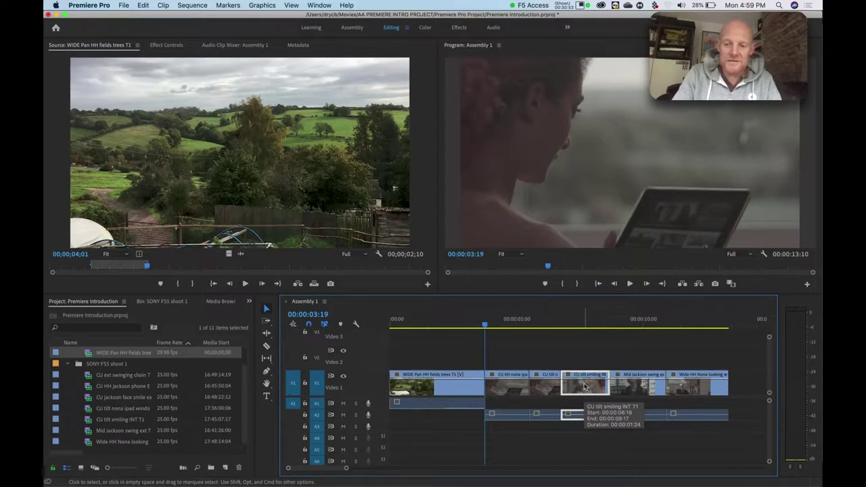
- Delete the smiling clip and slide the later clips left to close the gap
{"action": "key", "text": "Delete"}
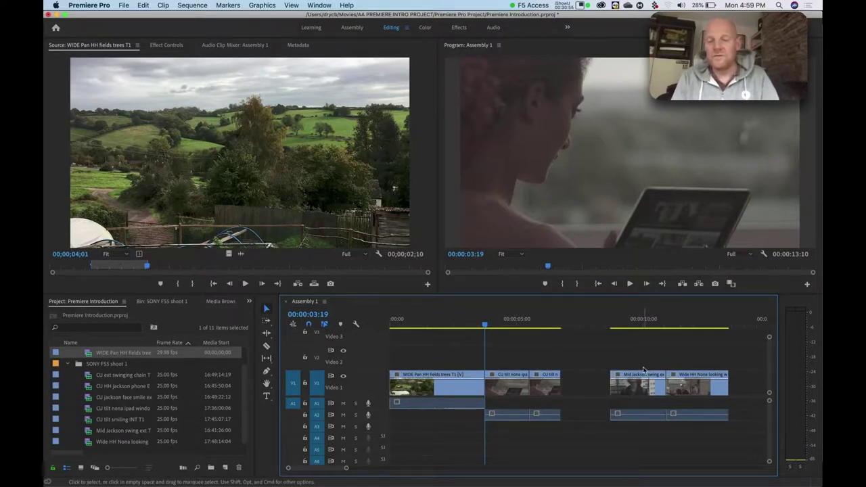
{"action": "left_click_drag", "start_coordinate": [606, 358], "coordinate": [740, 437]}
{"action": "left_click_drag", "start_coordinate": [637, 383], "coordinate": [579, 392]}
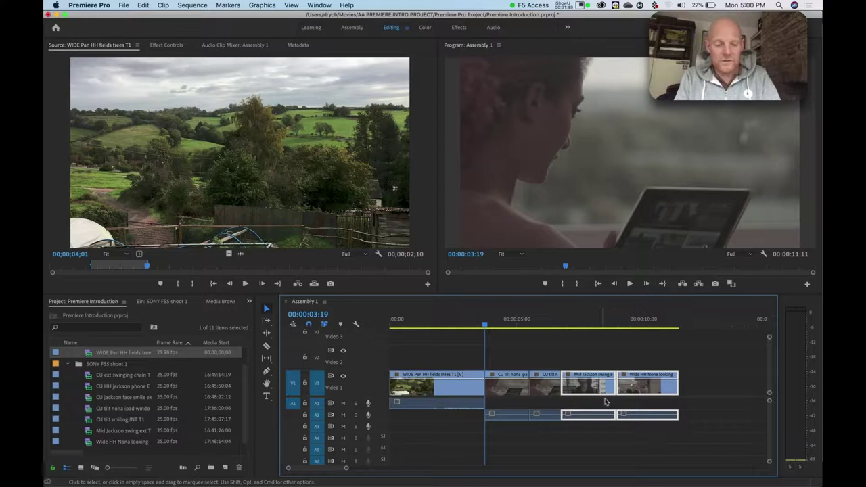
{"action": "key", "text": "super+z"}
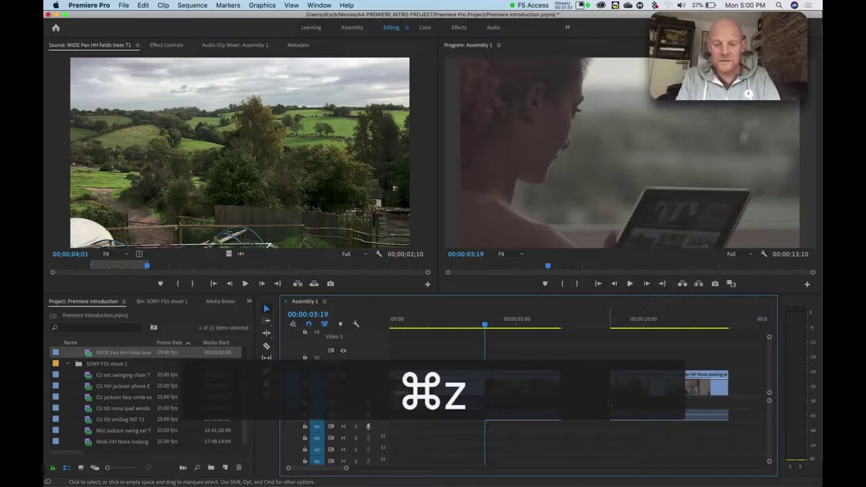
{"action": "key", "text": "super+z"}
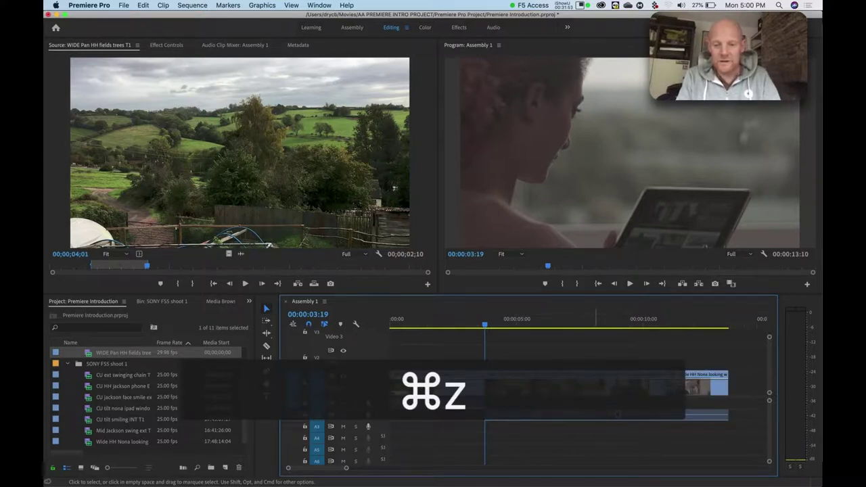
{"action": "left_click", "coordinate": [593, 390]}
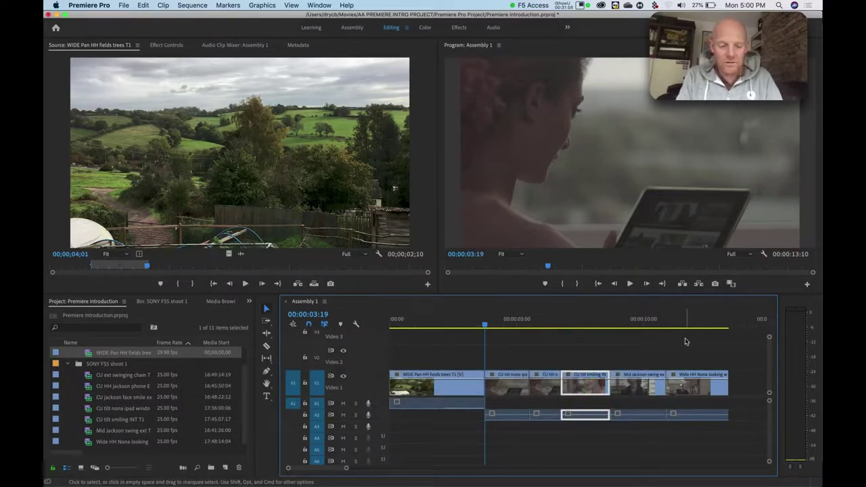
{"action": "key", "text": "alt"}
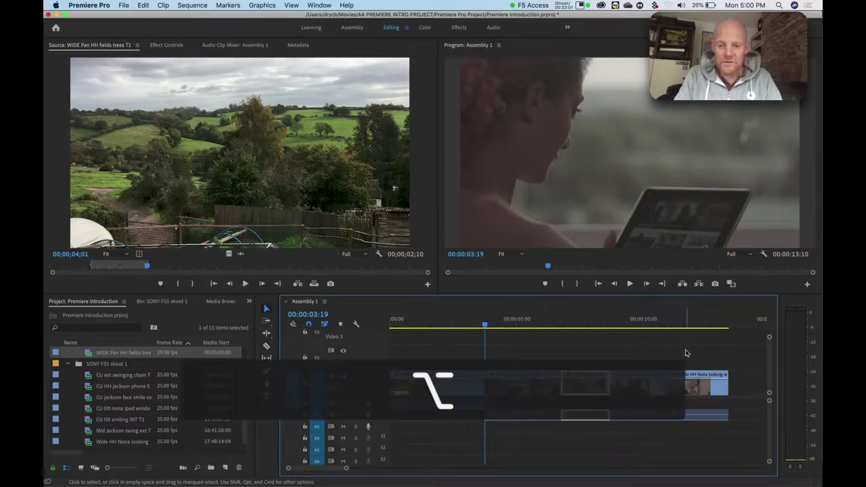
{"action": "key", "text": "alt+BackSpace"}
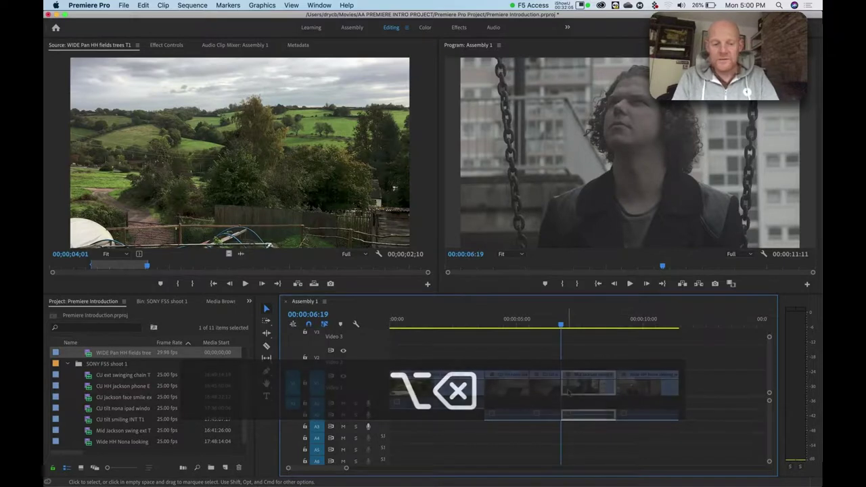
{"action": "key", "text": "super"}
{"action": "key", "text": "super+z"}
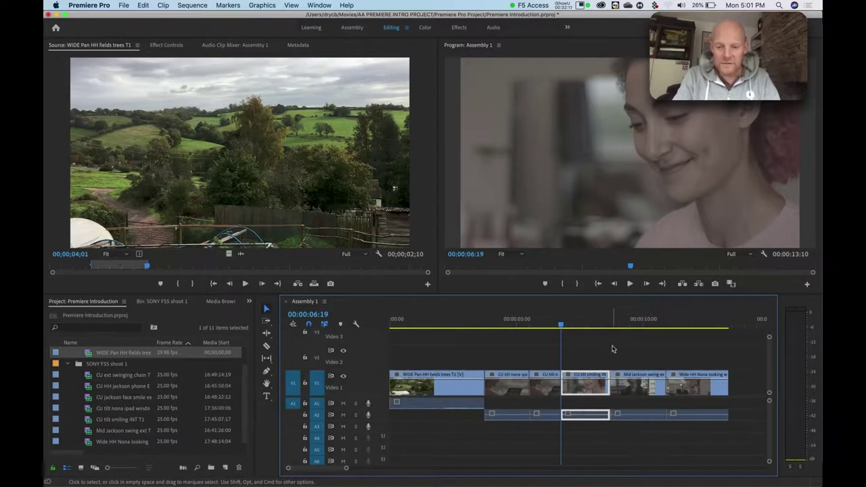
{"action": "key", "text": "alt"}
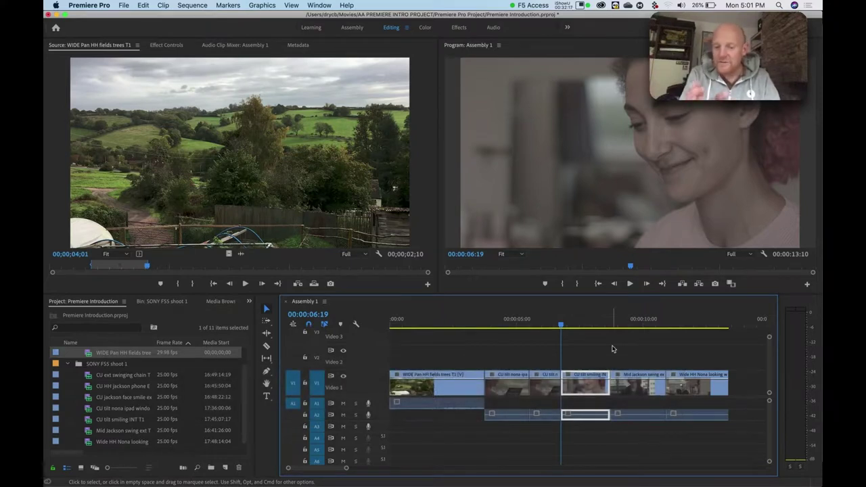
{"action": "key", "text": "alt"}
{"action": "key", "text": "alt+BackSpace"}
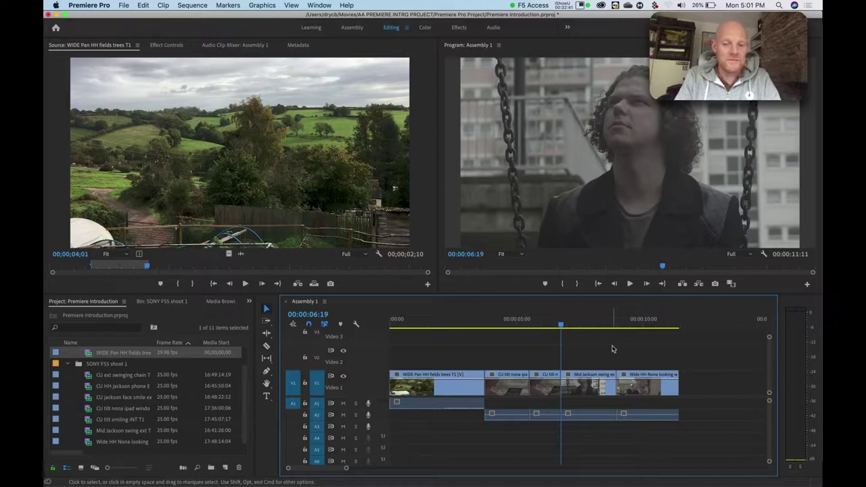
{"action": "left_click", "coordinate": [588, 387]}
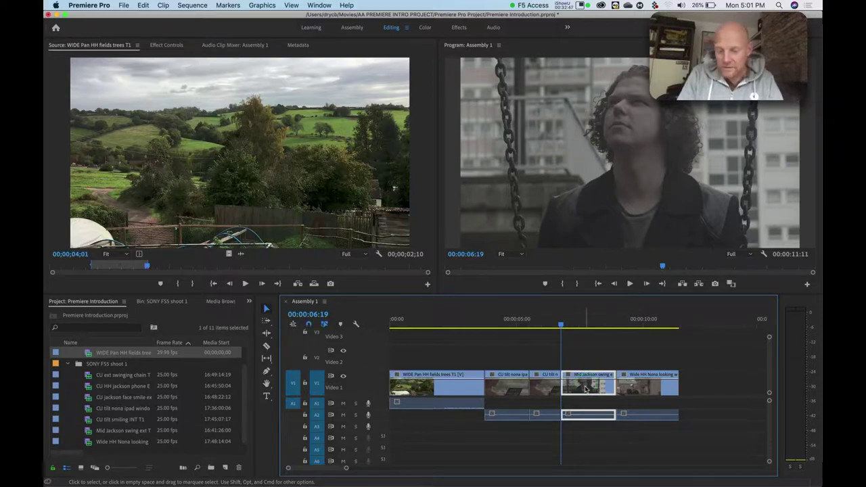
{"action": "mouse_move", "coordinate": [586, 389]}
{"action": "left_mouse_down"}
{"action": "mouse_move", "coordinate": [717, 381]}
{"action": "mouse_move", "coordinate": [583, 386]}
{"action": "left_mouse_up"}
- Drag the Mid Jackson clip past the Wide HH Nona clip
{"action": "left_click", "coordinate": [644, 386]}
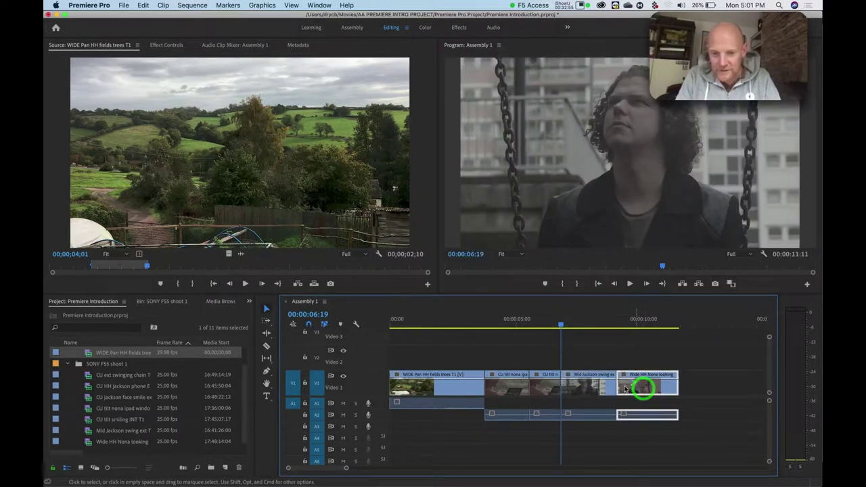
{"action": "left_click", "coordinate": [583, 388]}
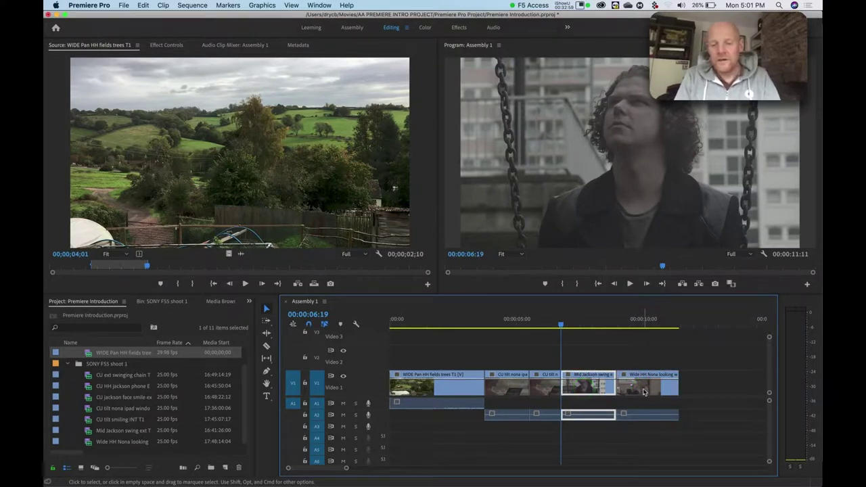
{"action": "left_click", "coordinate": [577, 385]}
{"action": "left_click_drag", "start_coordinate": [577, 386], "coordinate": [698, 382]}
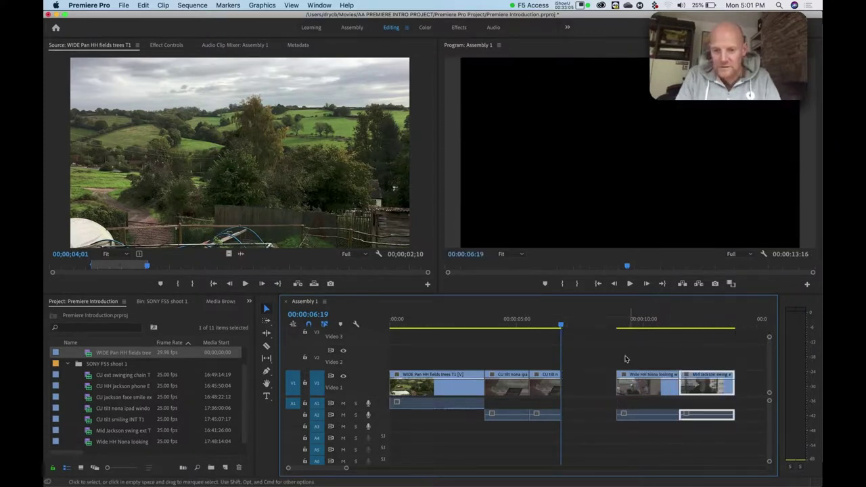
- Slide both clips left so Wide HH Nona starts at 00:00:06:19, then review around 00:00:09:14
{"action": "left_click_drag", "start_coordinate": [619, 364], "coordinate": [752, 441]}
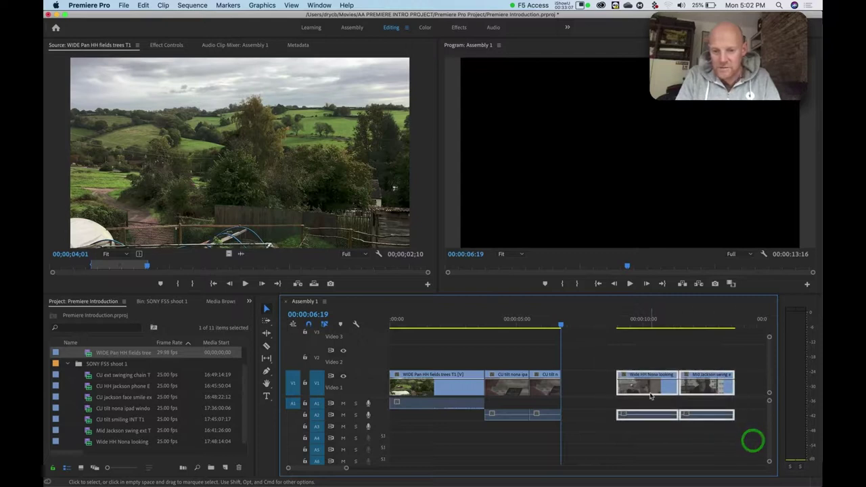
{"action": "left_click_drag", "start_coordinate": [650, 385], "coordinate": [596, 387]}
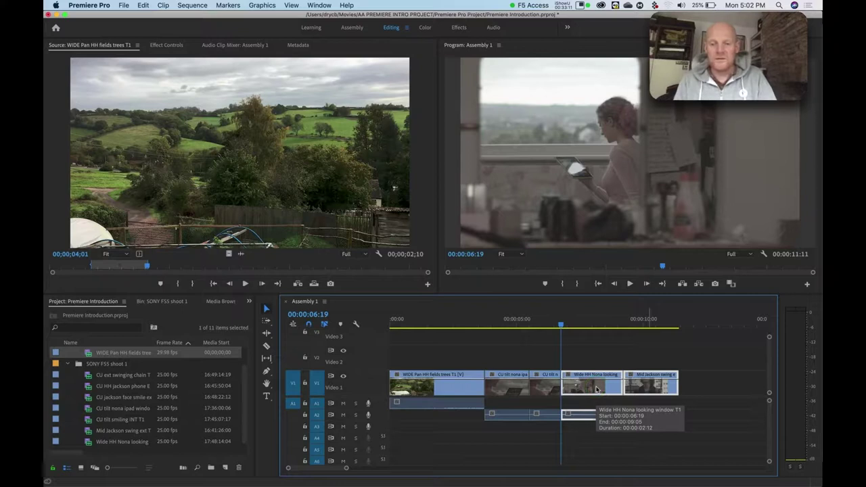
{"action": "left_click", "coordinate": [578, 316]}
{"action": "left_click", "coordinate": [654, 316]}
{"action": "left_click", "coordinate": [594, 316]}
{"action": "left_click", "coordinate": [634, 316]}
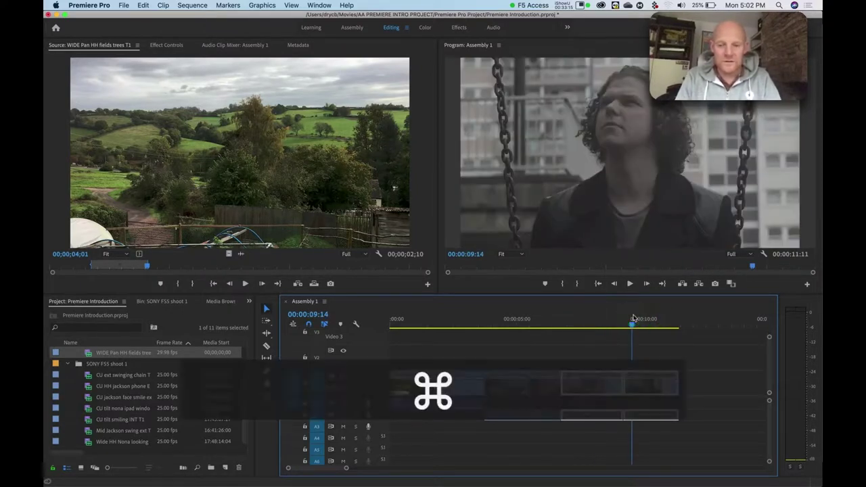
- Undo the reorder, Option+Cmd-drag Wide HH Nona ahead of Mid Jackson, then return to the slides
{"action": "key", "text": "super+z"}
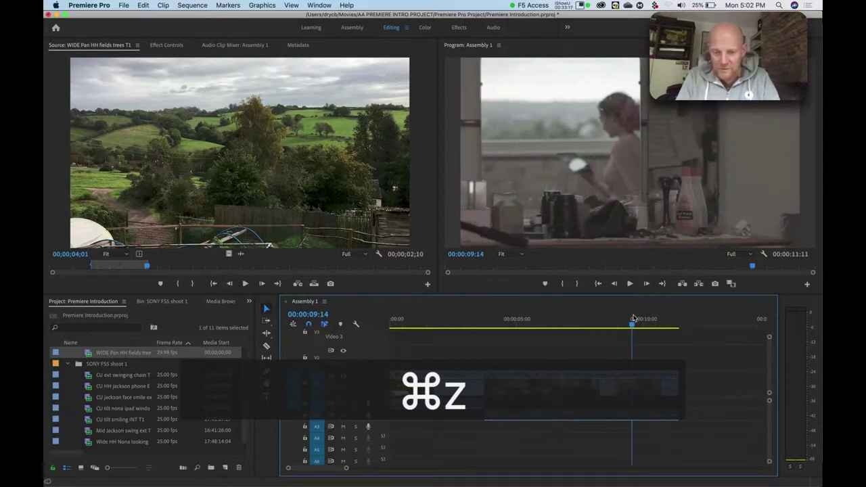
{"action": "left_click", "coordinate": [598, 316]}
{"action": "left_click", "coordinate": [644, 364]}
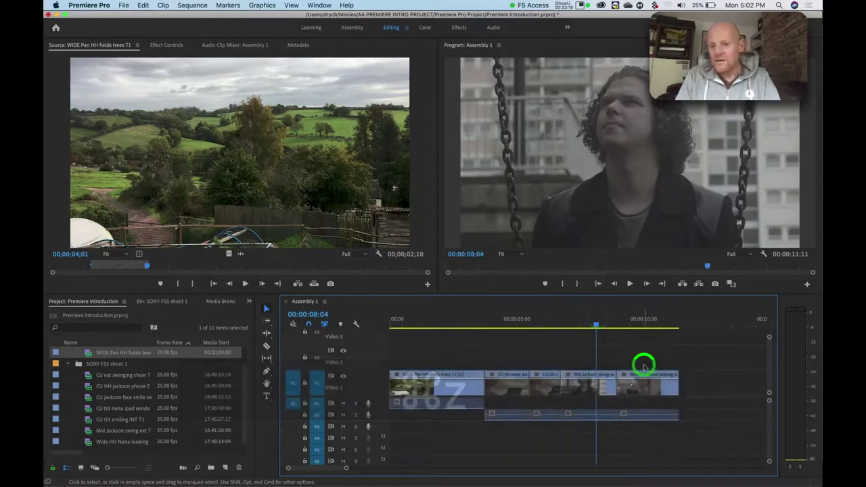
{"action": "left_click", "coordinate": [642, 420]}
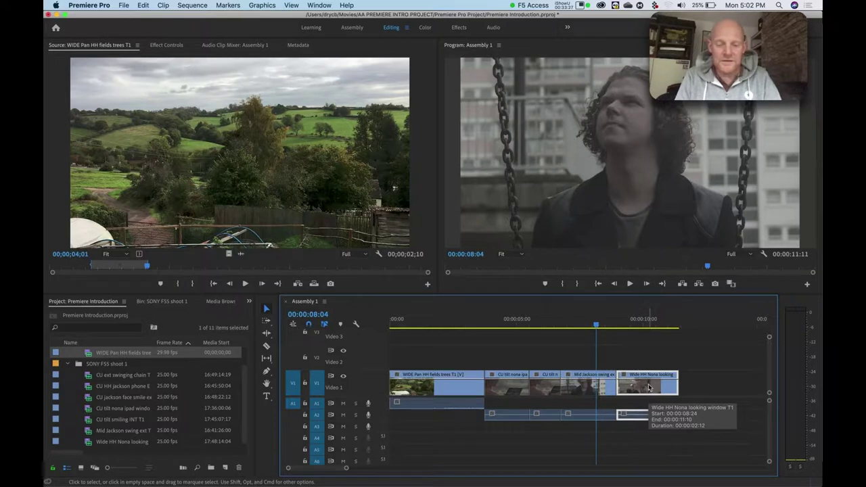
{"action": "key", "text": "alt+super"}
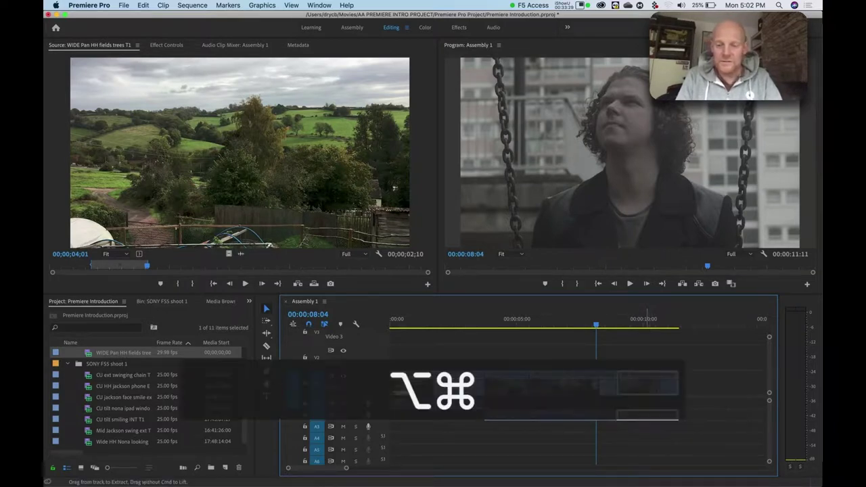
{"action": "left_click_drag", "start_coordinate": [638, 382], "coordinate": [594, 391]}
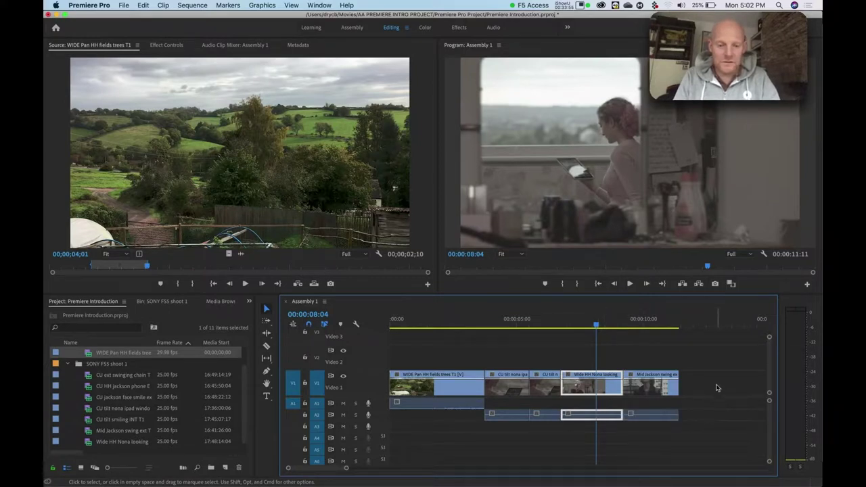
{"action": "key", "text": "super+Tab"}
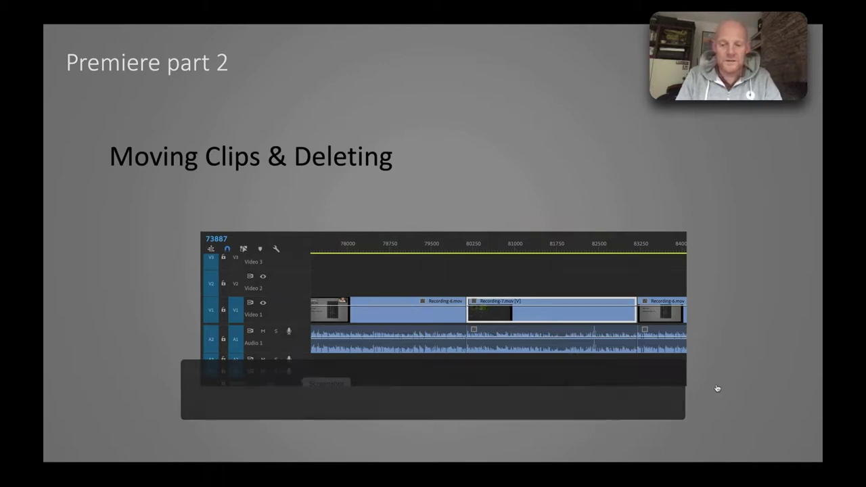
- Advance Keynote to the Patching and the Timeline slide and go back to Premiere Pro
{"action": "key", "text": "Right"}
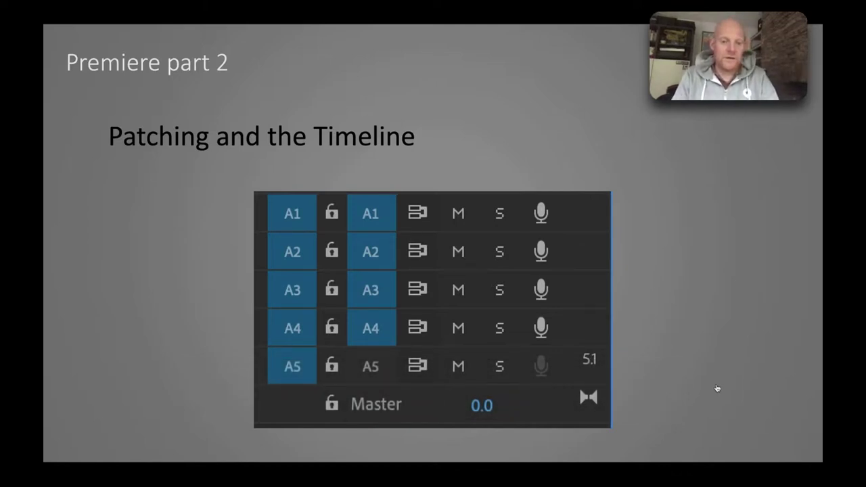
{"action": "key", "text": "super+Tab"}
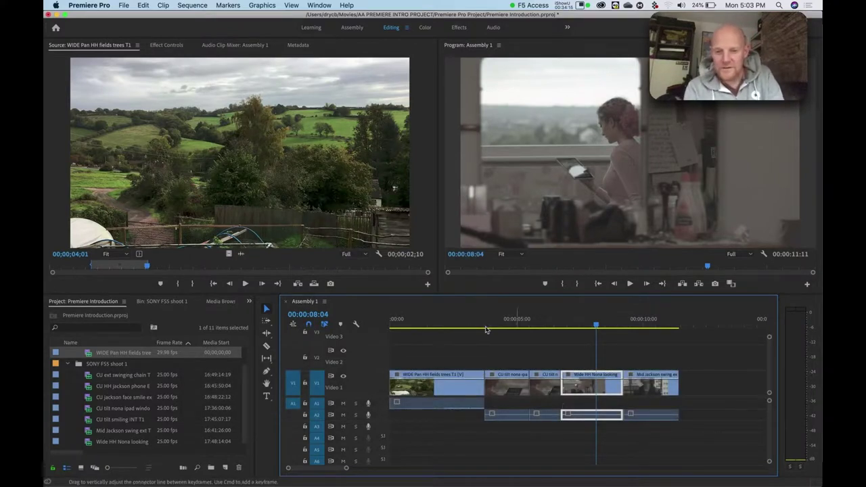
- Park the playhead at 00:00:02:02 in the first WIDE Pan fields-and-hills clip
{"action": "left_click", "coordinate": [510, 391]}
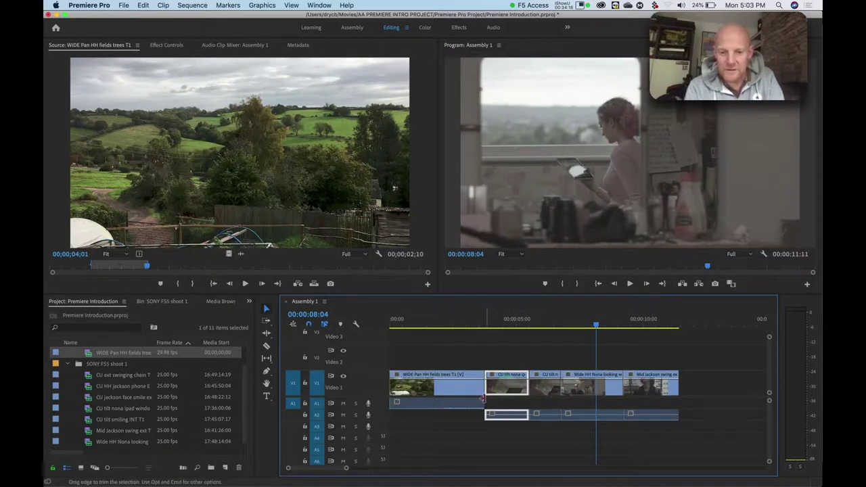
{"action": "left_click", "coordinate": [505, 420]}
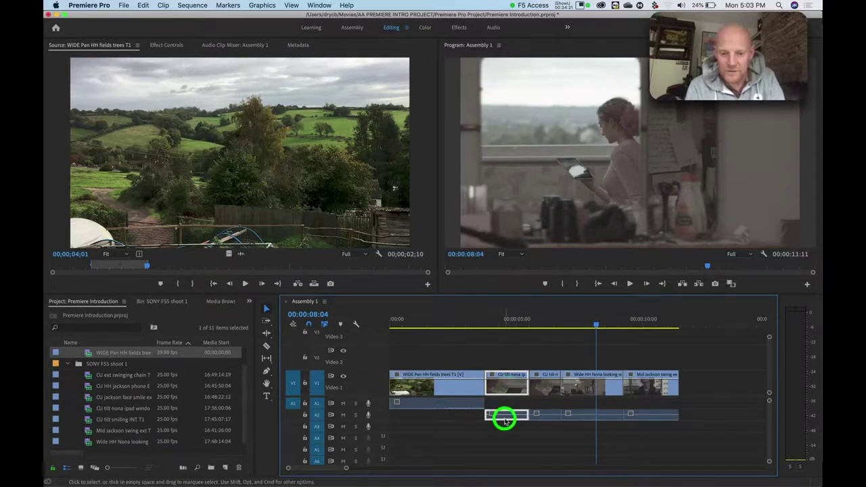
{"action": "left_click", "coordinate": [457, 405]}
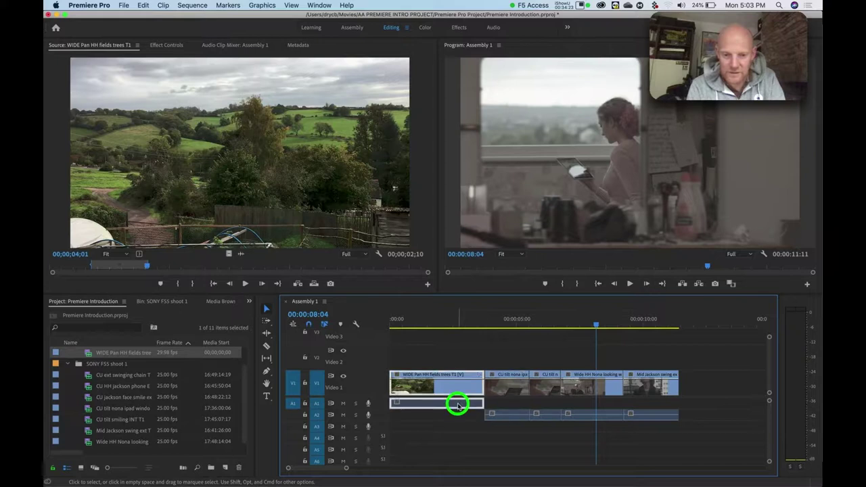
{"action": "left_click", "coordinate": [443, 318]}
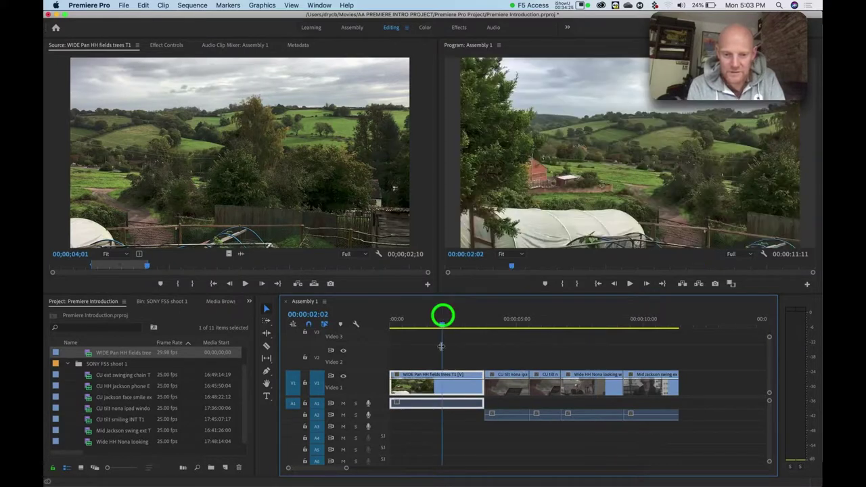
{"action": "left_click", "coordinate": [447, 390]}
{"action": "left_click", "coordinate": [444, 403]}
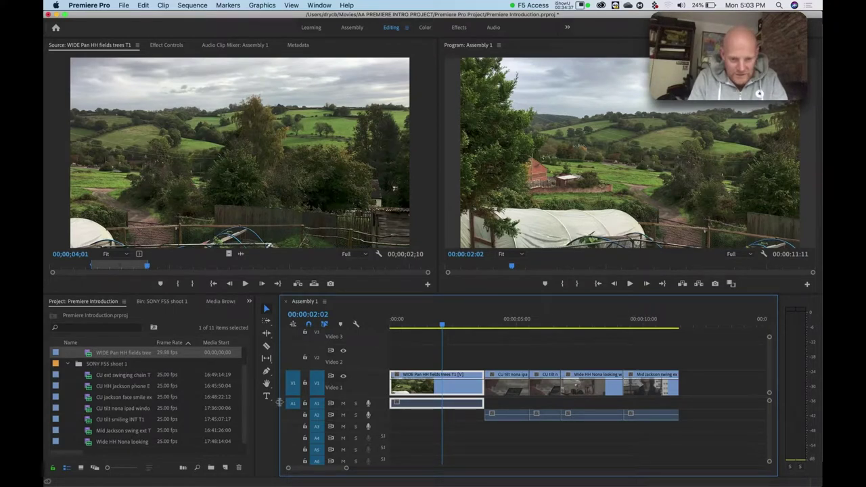
{"action": "left_click", "coordinate": [292, 383]}
{"action": "left_click", "coordinate": [292, 383]}
{"action": "left_click", "coordinate": [316, 390]}
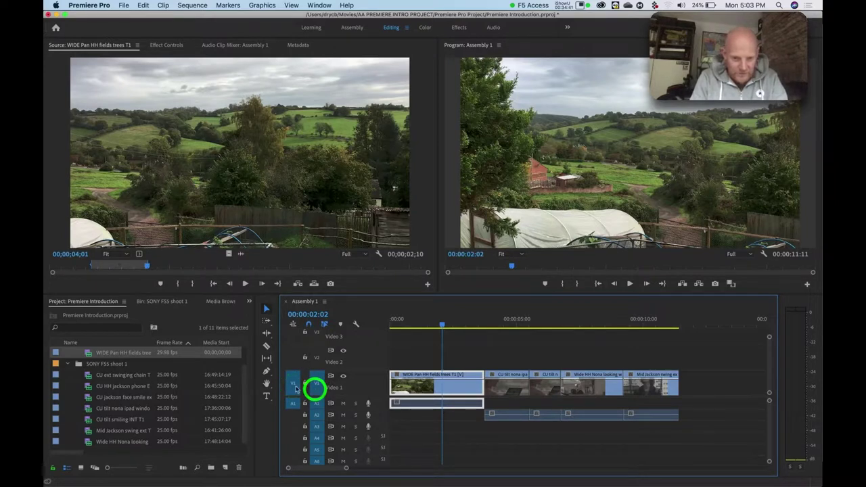
{"action": "left_click", "coordinate": [318, 392]}
{"action": "left_click", "coordinate": [319, 393]}
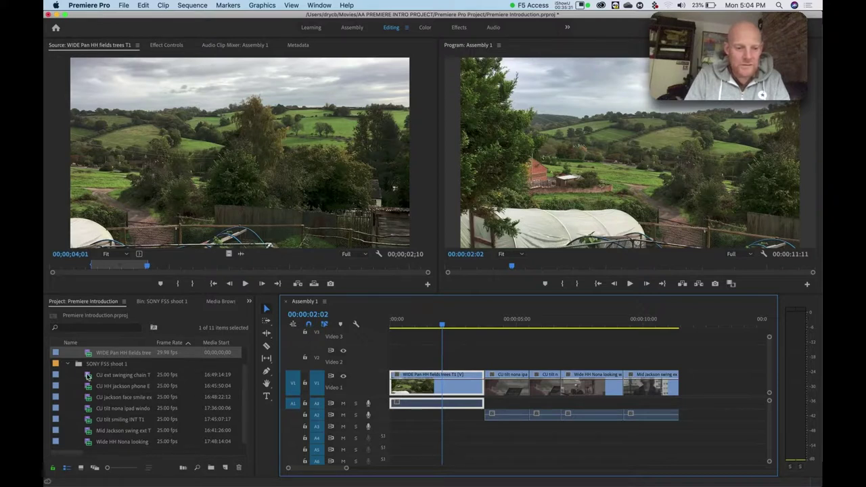
- Load CU ext swinging chain T1 as source, patch its audio to A2, and snap to the sequence end
{"action": "double_click", "coordinate": [87, 376]}
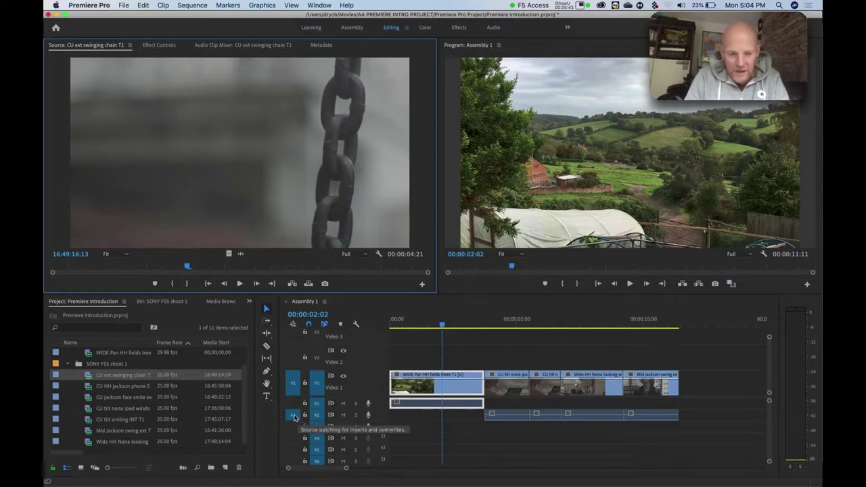
{"action": "left_click", "coordinate": [294, 415]}
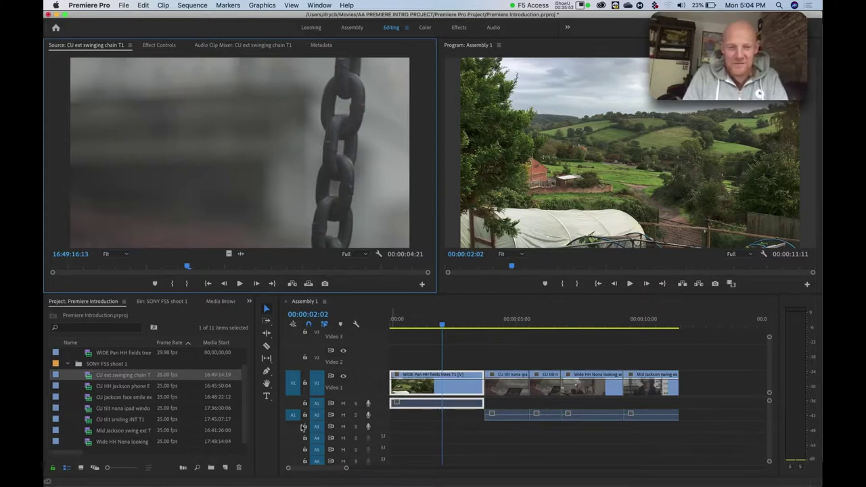
{"action": "left_click", "coordinate": [691, 319]}
{"action": "key", "text": "Up"}
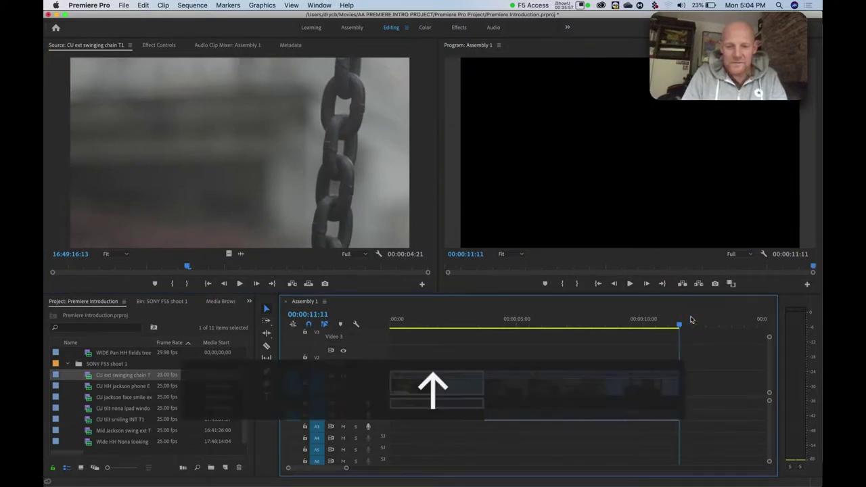
{"action": "left_click", "coordinate": [293, 403]}
{"action": "mouse_move", "coordinate": [293, 404]}
{"action": "left_mouse_down"}
{"action": "mouse_move", "coordinate": [293, 443]}
{"action": "mouse_move", "coordinate": [290, 406]}
{"action": "mouse_move", "coordinate": [294, 417]}
{"action": "left_mouse_up"}
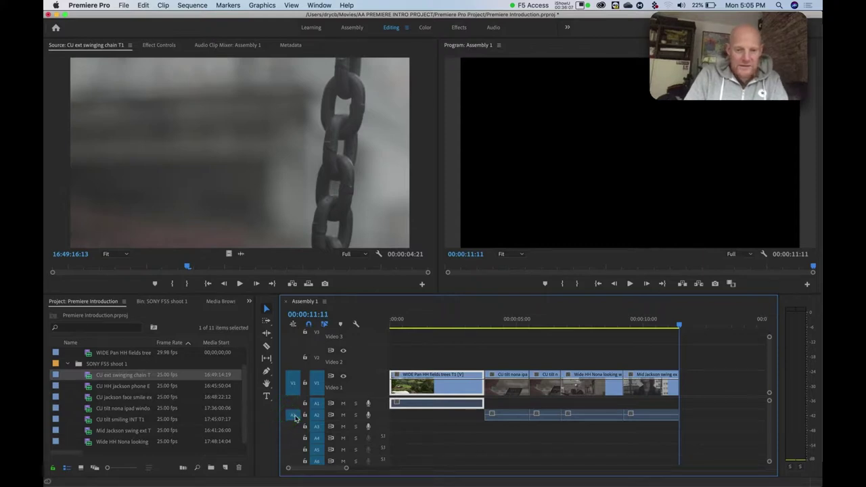
- Patch audio to A3, mark the chain clip's out point, and overwrite it at the sequence end
{"action": "left_click", "coordinate": [291, 428]}
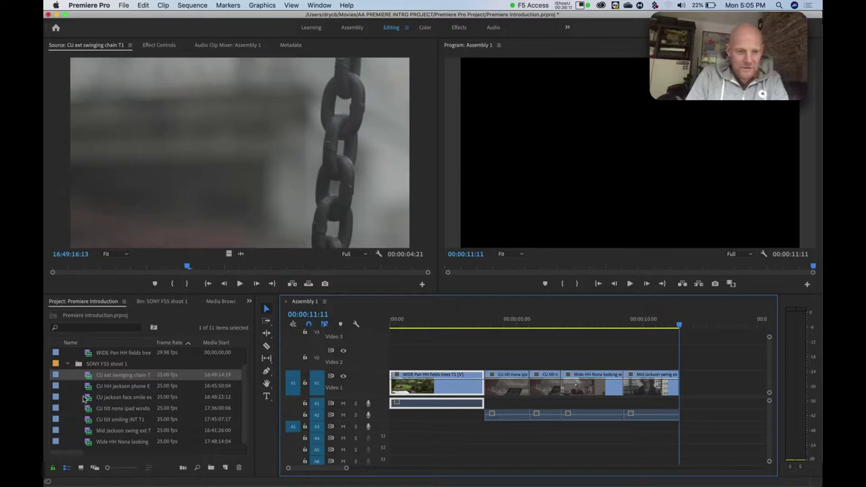
{"action": "left_click", "coordinate": [169, 264]}
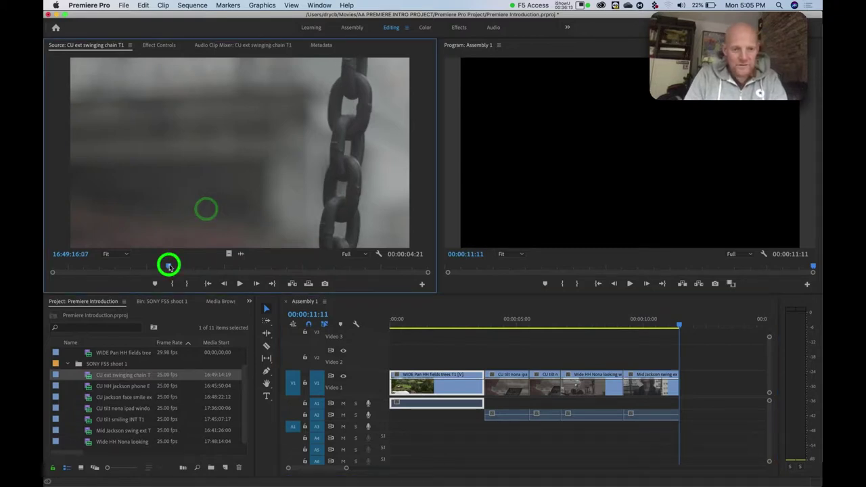
{"action": "left_click", "coordinate": [264, 266]}
{"action": "key", "text": "o"}
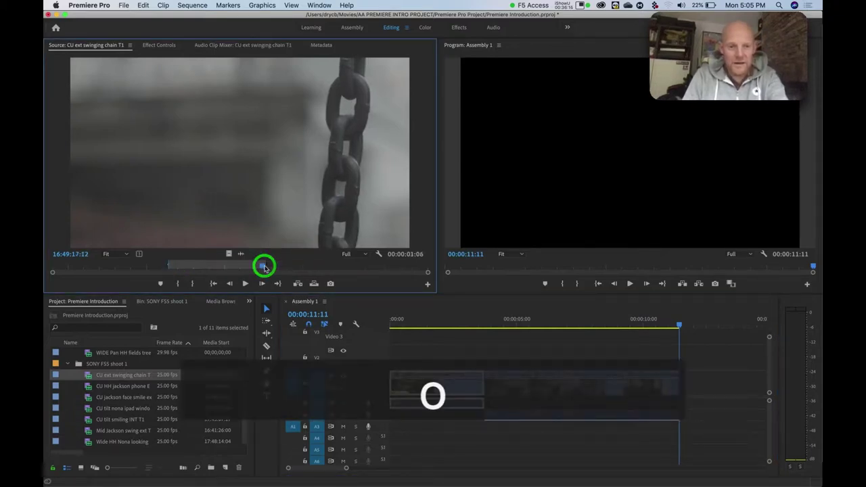
{"action": "key", "text": "comma"}
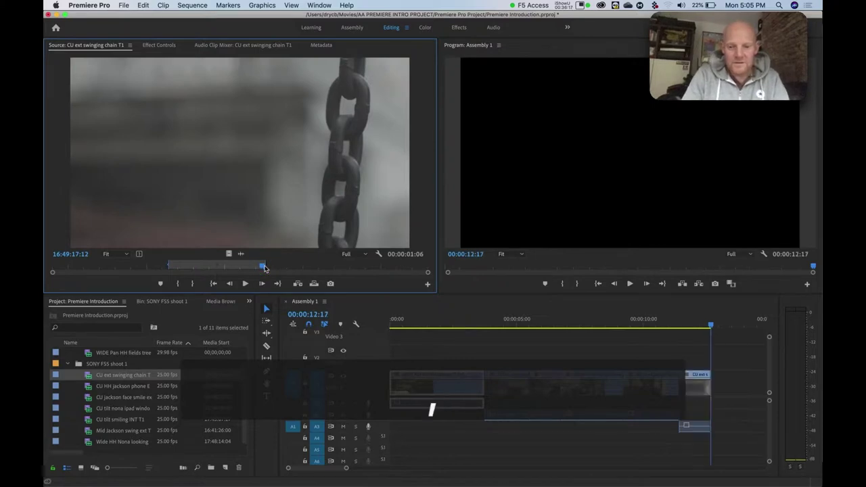
{"action": "left_click", "coordinate": [697, 427]}
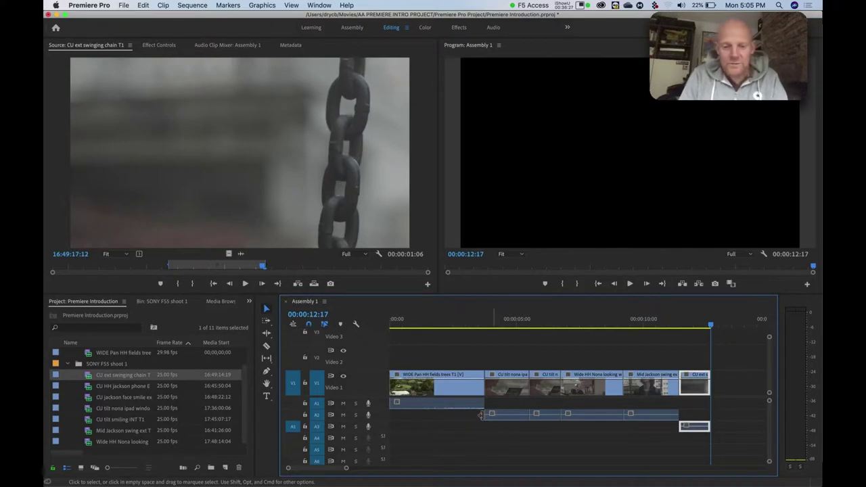
{"action": "left_click", "coordinate": [503, 416]}
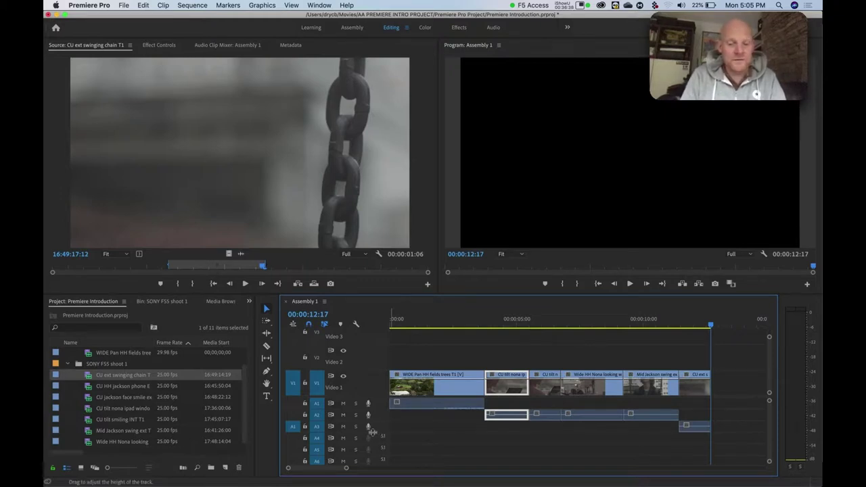
{"action": "left_click", "coordinate": [405, 407]}
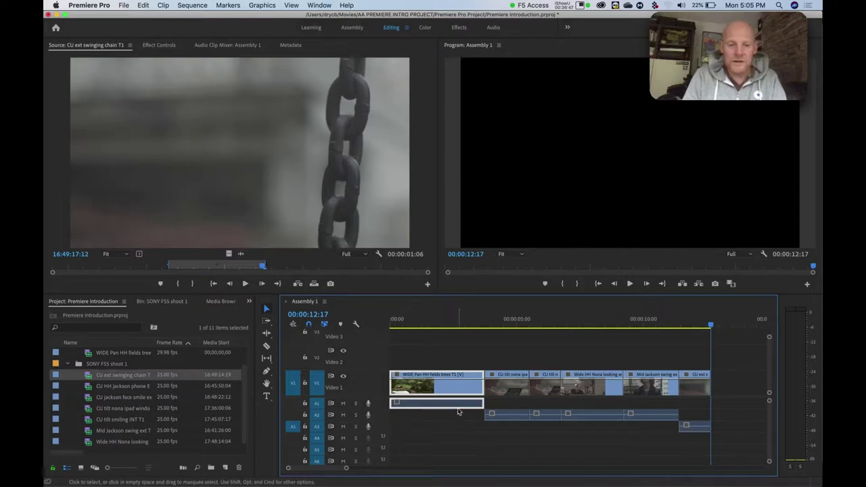
{"action": "left_click", "coordinate": [509, 415]}
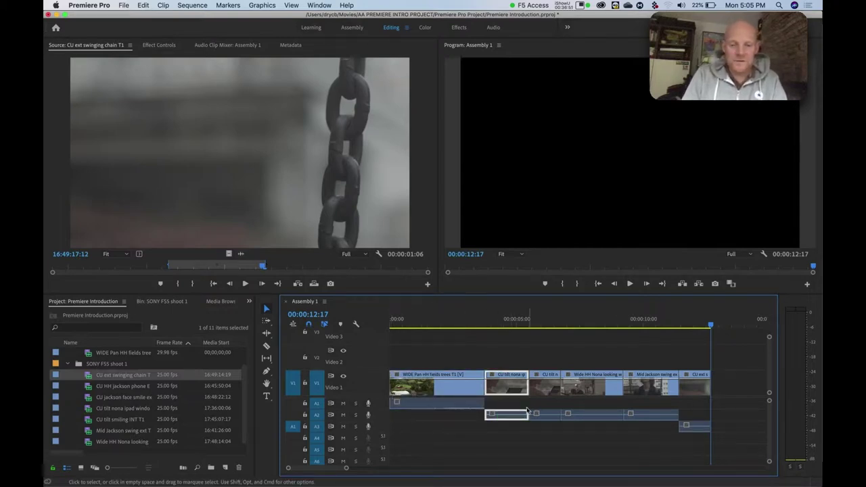
- Switch off the A3 audio patch and drag the source audio patch toward A2
{"action": "scroll", "coordinate": [311, 430], "scroll_direction": "down", "scroll_amount": 1}
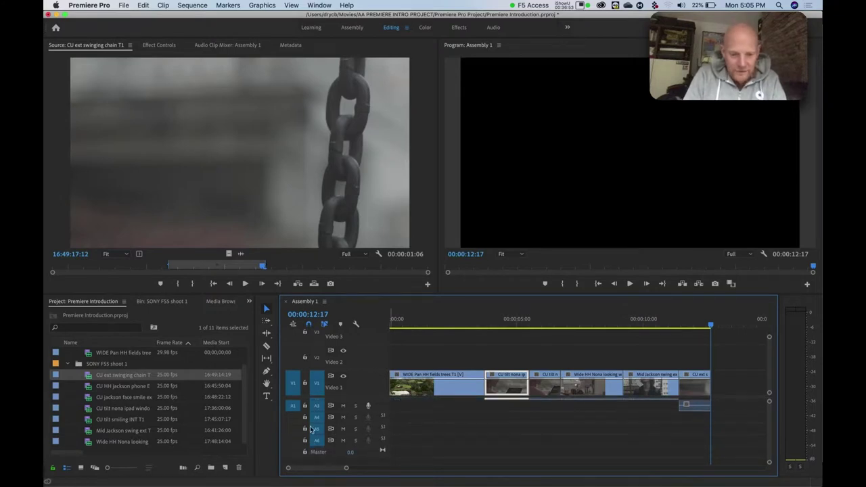
{"action": "scroll", "coordinate": [312, 430], "scroll_direction": "up", "scroll_amount": 1}
{"action": "scroll", "coordinate": [311, 430], "scroll_direction": "down", "scroll_amount": 1}
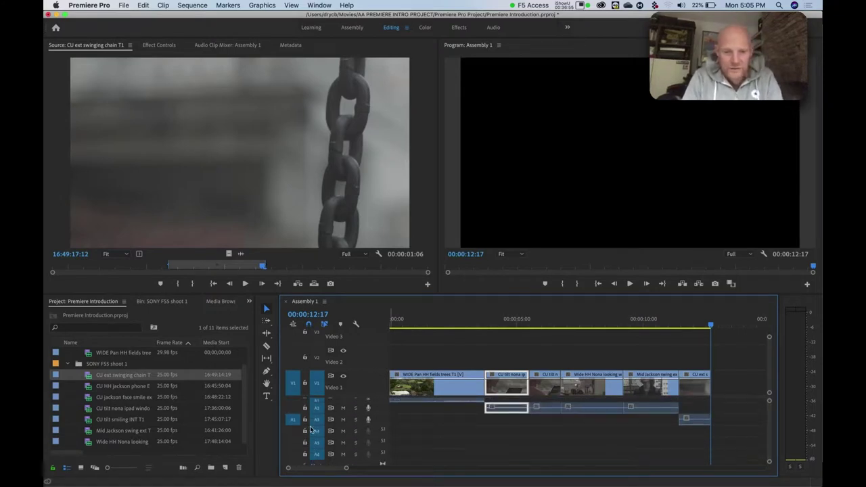
{"action": "scroll", "coordinate": [311, 429], "scroll_direction": "up", "scroll_amount": 1}
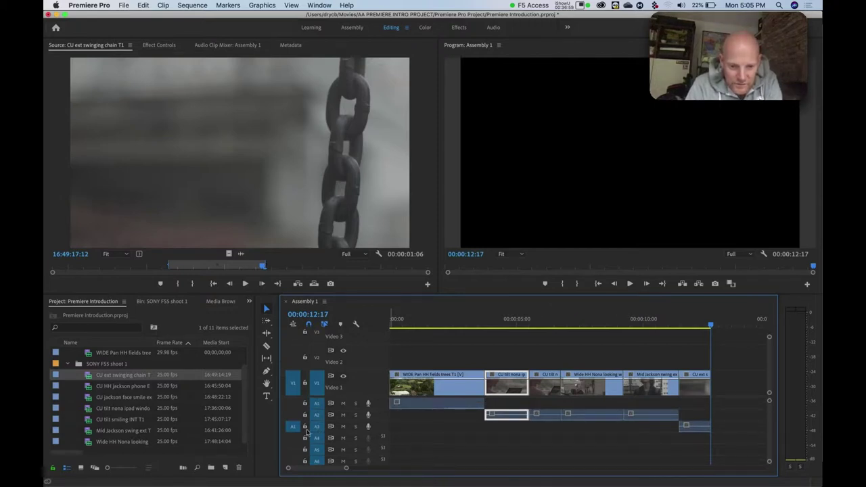
{"action": "left_click", "coordinate": [294, 427]}
{"action": "left_click_drag", "start_coordinate": [294, 421], "coordinate": [293, 457]}
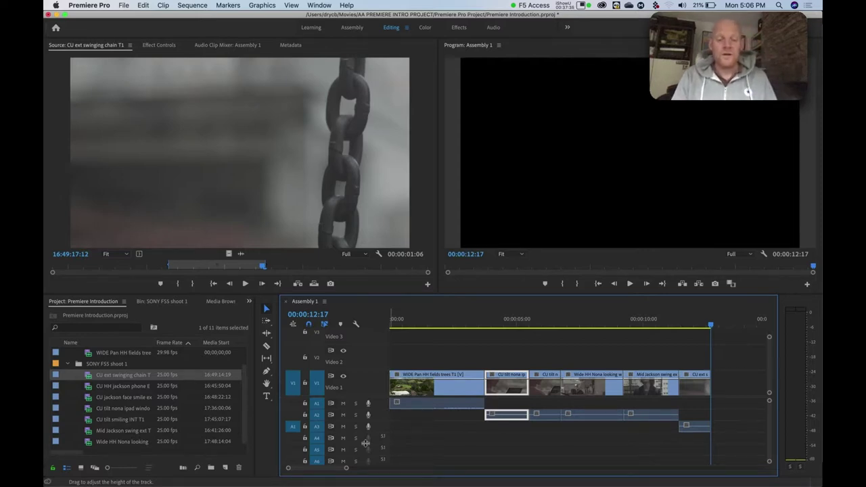
- Move the source audio patch between audio rows until it sits on A2
{"action": "left_click", "coordinate": [292, 440]}
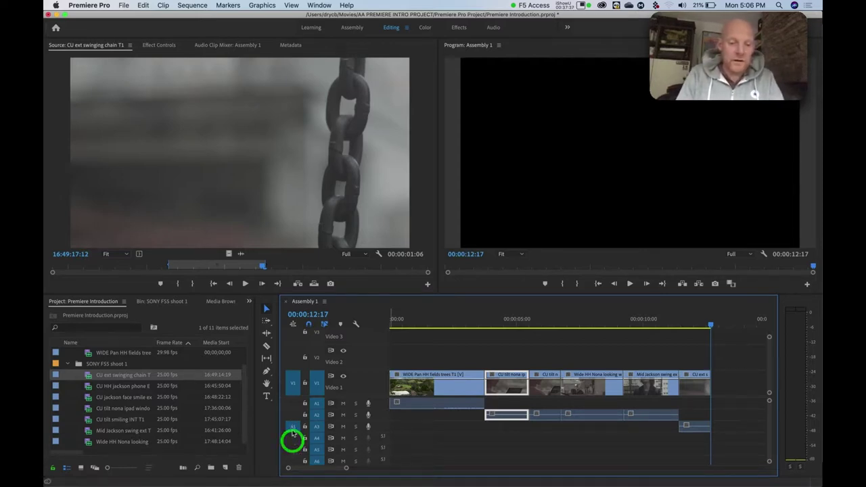
{"action": "left_click", "coordinate": [292, 426]}
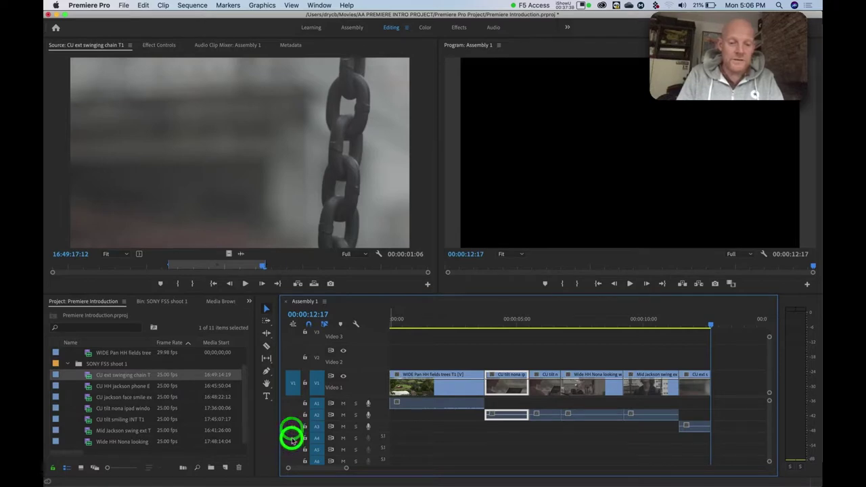
{"action": "scroll", "coordinate": [330, 440], "scroll_direction": "down", "scroll_amount": 2}
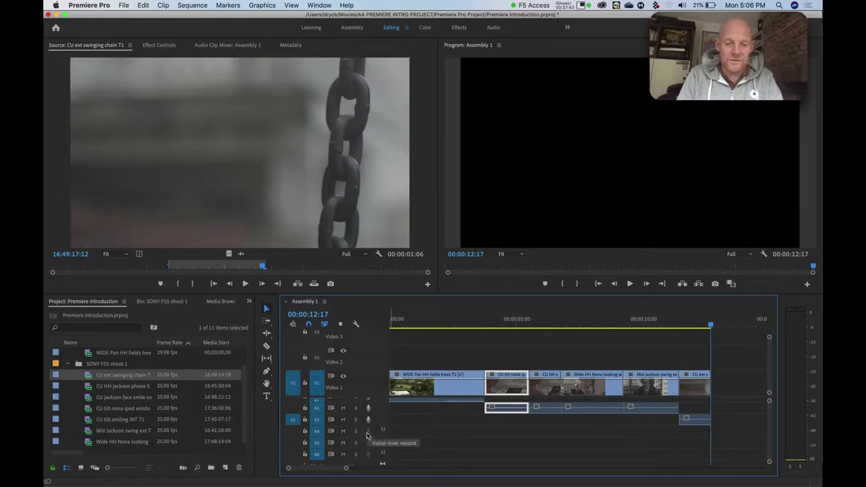
{"action": "left_click", "coordinate": [294, 435]}
{"action": "scroll", "coordinate": [293, 425], "scroll_direction": "up", "scroll_amount": 2}
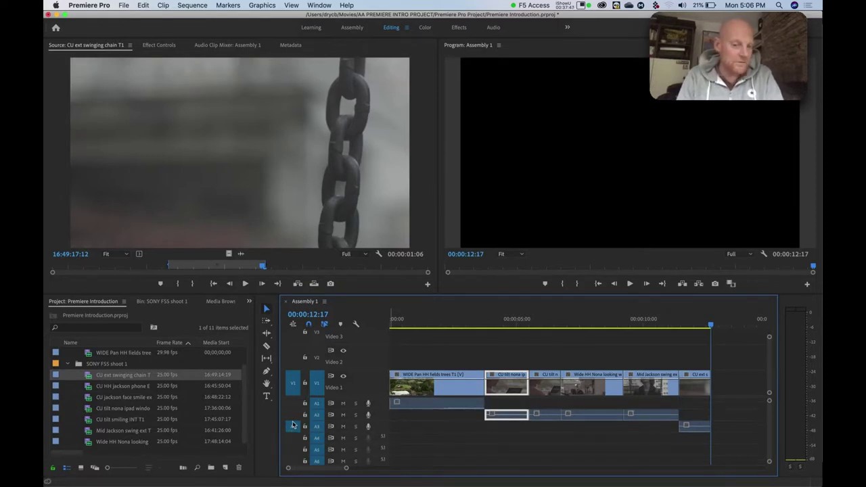
{"action": "left_click", "coordinate": [291, 415]}
{"action": "left_click", "coordinate": [292, 402]}
{"action": "left_click", "coordinate": [292, 413]}
{"action": "left_click", "coordinate": [292, 402]}
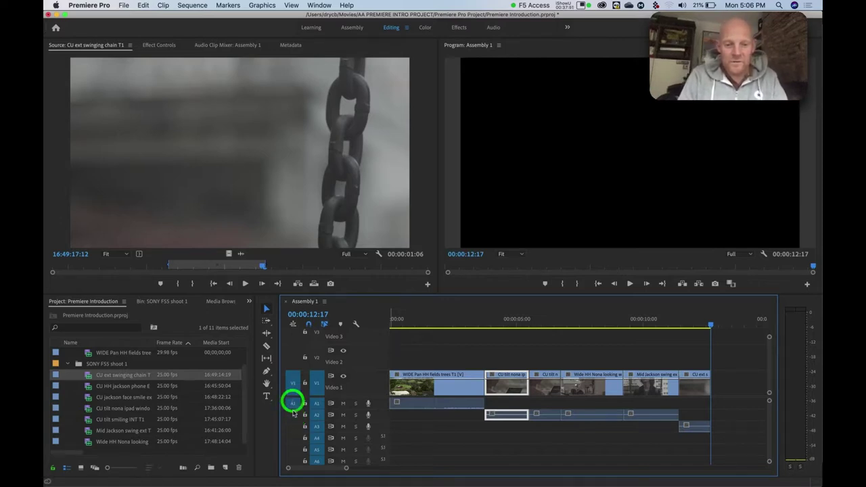
{"action": "left_click", "coordinate": [292, 419]}
{"action": "mouse_move", "coordinate": [293, 418]}
{"action": "left_mouse_down"}
{"action": "mouse_move", "coordinate": [290, 381]}
{"action": "mouse_move", "coordinate": [292, 415]}
{"action": "left_mouse_up"}
- Try source video on V2, then leave it patched to V1
{"action": "left_click", "coordinate": [291, 356]}
{"action": "left_click", "coordinate": [291, 383]}
{"action": "left_click", "coordinate": [291, 353]}
{"action": "left_click", "coordinate": [291, 387]}
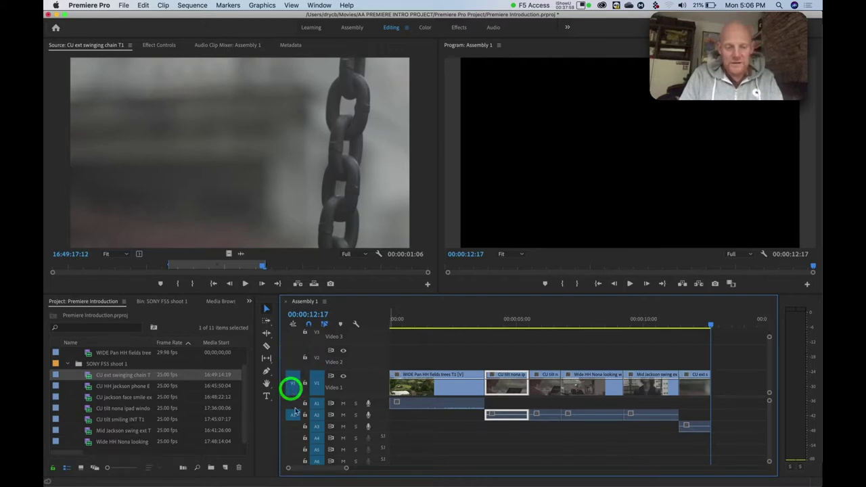
- Drag the sequence playhead to 00:00:07:08, inside the Wide HH Nona looking shot
{"action": "scroll", "coordinate": [338, 436], "scroll_direction": "down", "scroll_amount": 2}
{"action": "scroll", "coordinate": [352, 440], "scroll_direction": "up", "scroll_amount": 1}
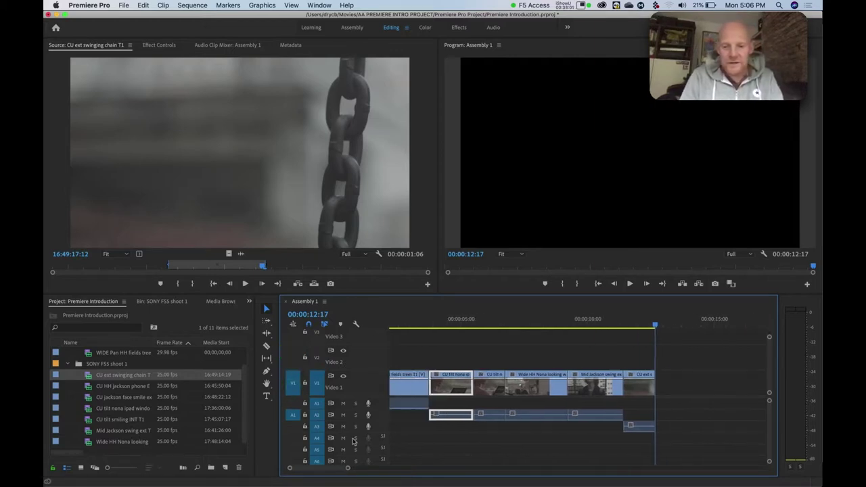
{"action": "left_click", "coordinate": [515, 318]}
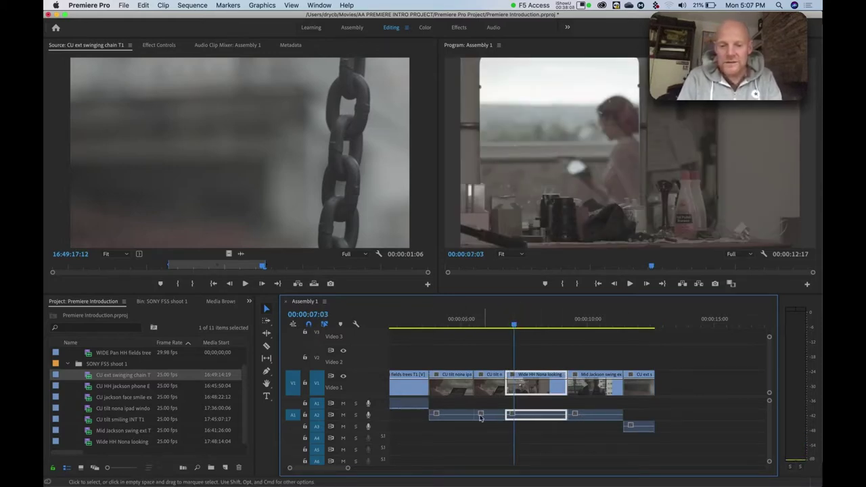
{"action": "left_click", "coordinate": [513, 325]}
{"action": "left_click_drag", "start_coordinate": [514, 325], "coordinate": [519, 327]}
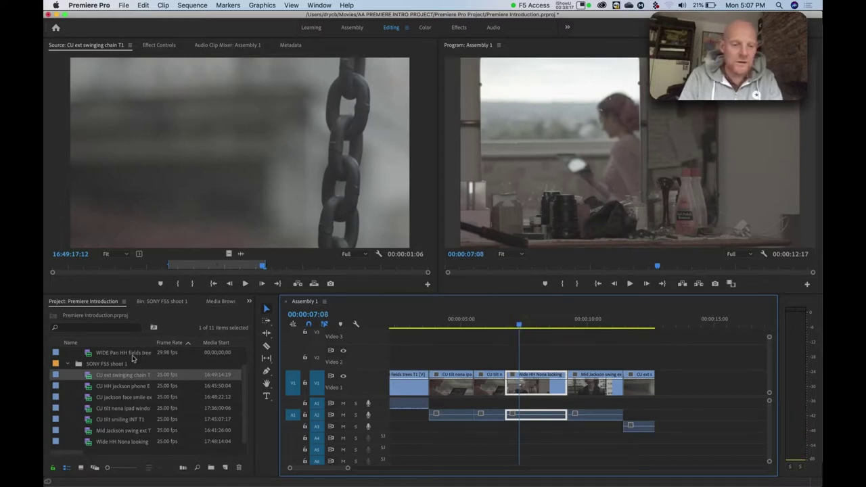
{"action": "scroll", "coordinate": [125, 368], "scroll_direction": "up", "scroll_amount": 2}
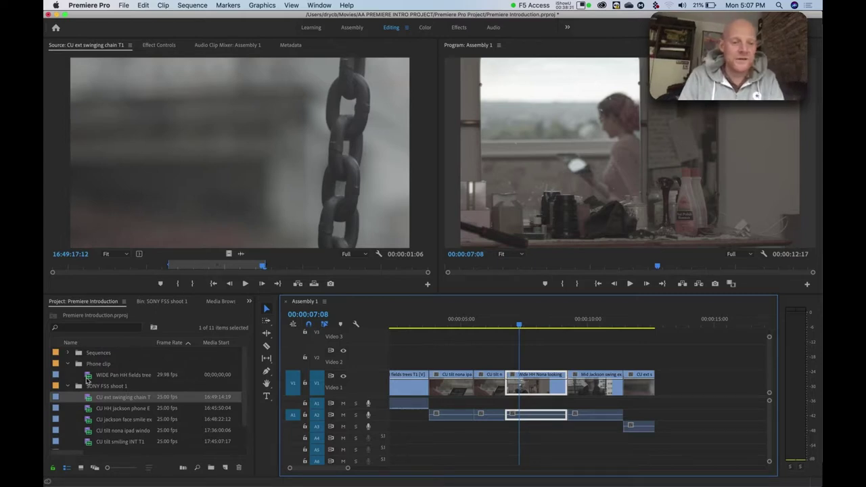
- Load WIDE Pan HH fields trees T1 and mark in at 06;21 and out at 07;14
{"action": "double_click", "coordinate": [86, 374]}
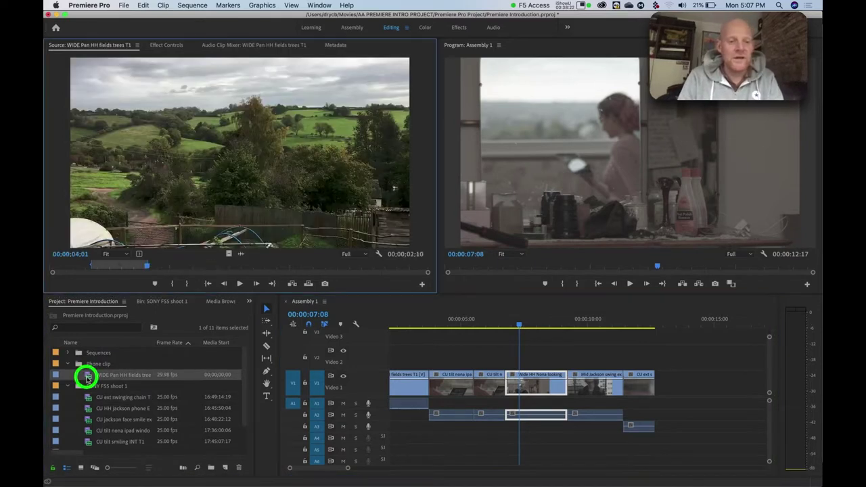
{"action": "left_click", "coordinate": [212, 267]}
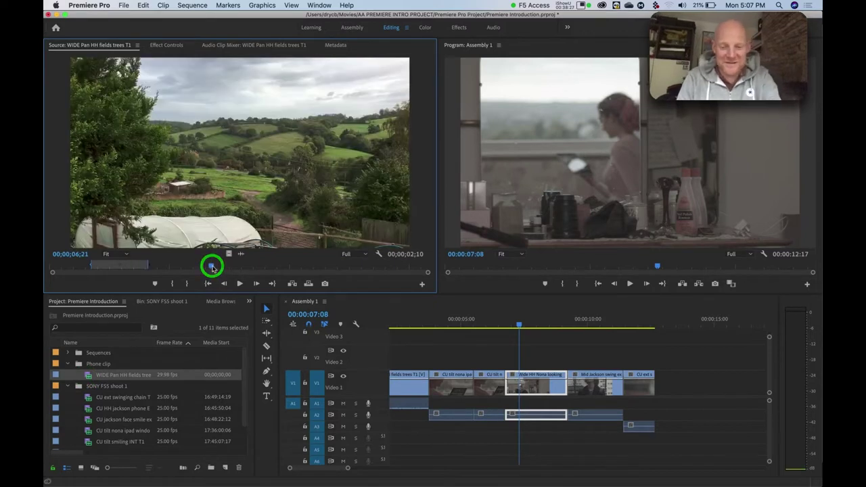
{"action": "key", "text": "i"}
{"action": "left_click", "coordinate": [231, 268]}
{"action": "key", "text": "o"}
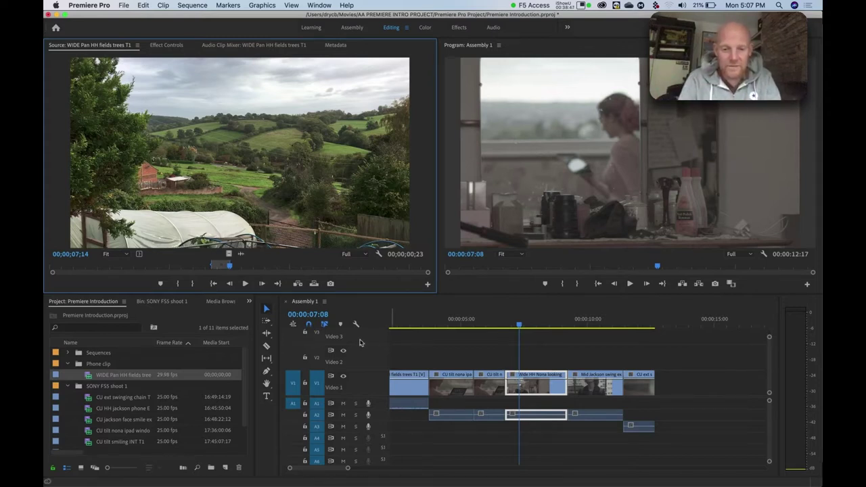
- Try the source audio patch on A3 and A2, then switch it off, leaving video on V1
{"action": "left_click", "coordinate": [292, 415]}
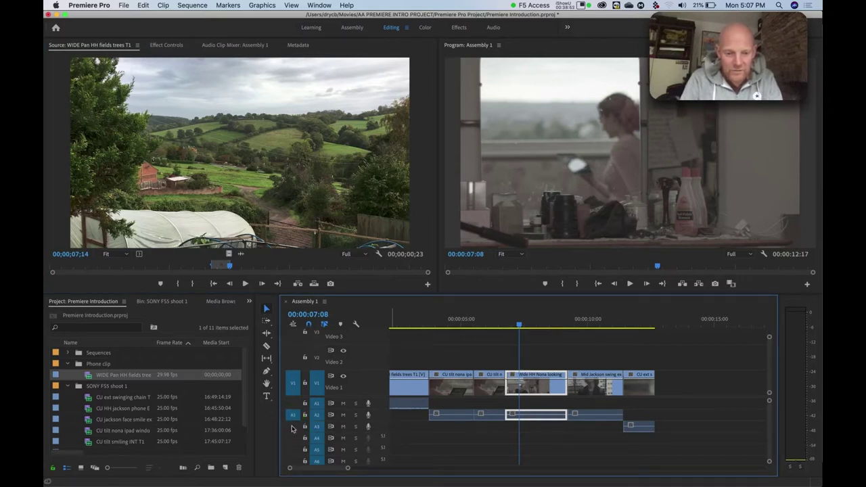
{"action": "left_click", "coordinate": [291, 427]}
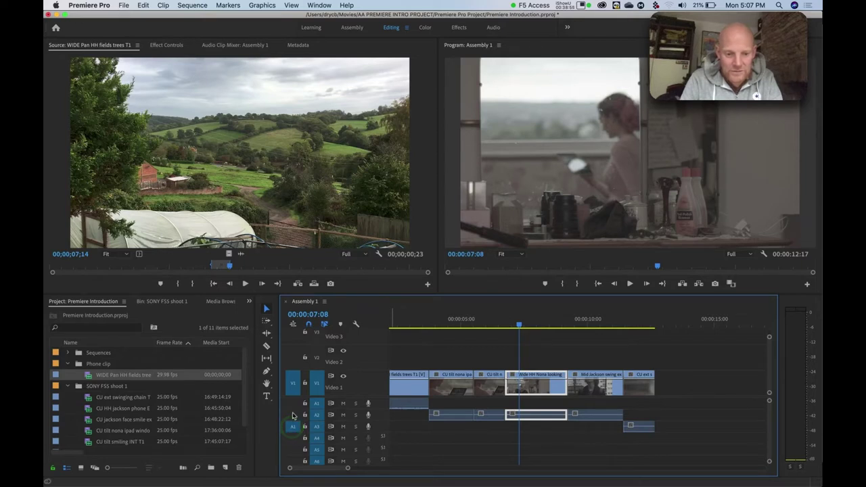
{"action": "left_click", "coordinate": [291, 415]}
{"action": "left_click", "coordinate": [535, 415]}
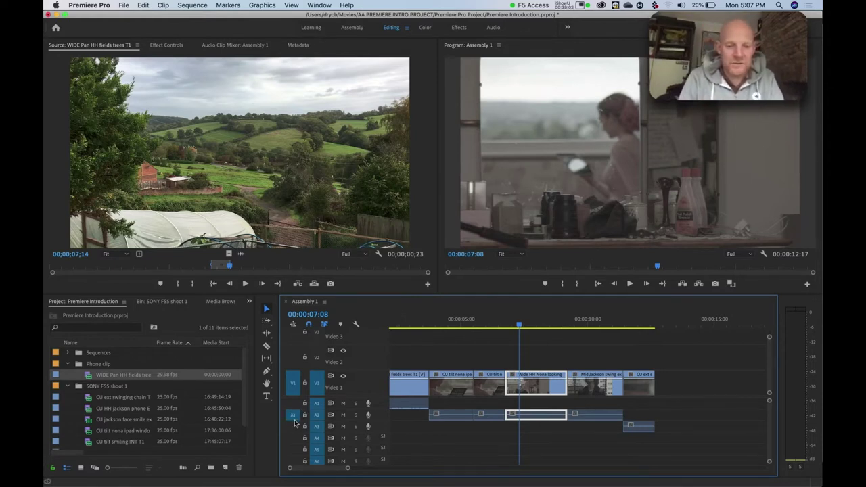
{"action": "left_click", "coordinate": [293, 415]}
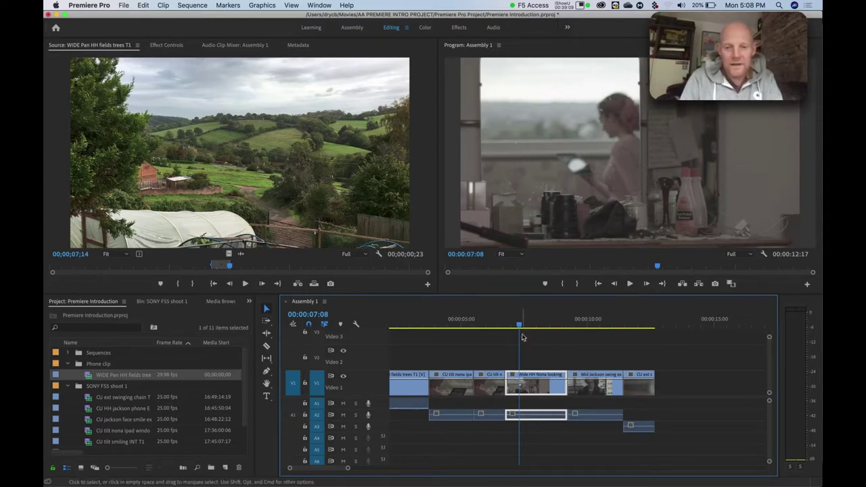
- Undo the insert, overwrite the 23-frame fields shot onto V1 near 00:00:07:09, and review it
{"action": "left_click_drag", "start_coordinate": [518, 326], "coordinate": [520, 326]}
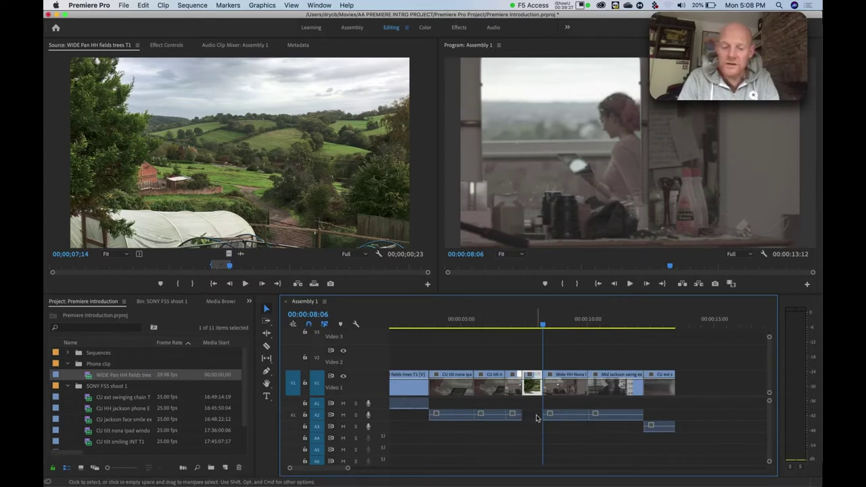
{"action": "key", "text": "super+z"}
{"action": "key", "text": "super+z"}
{"action": "key", "text": "super+z"}
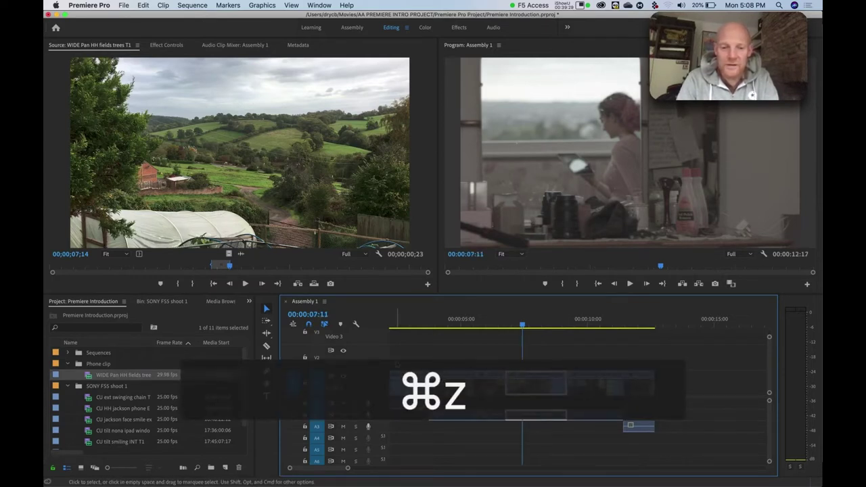
{"action": "key", "text": "shift+super+z"}
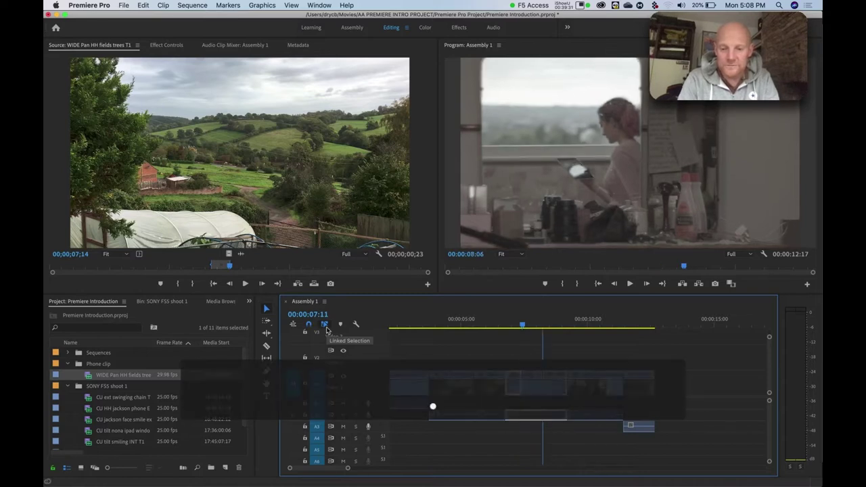
{"action": "left_click", "coordinate": [514, 322]}
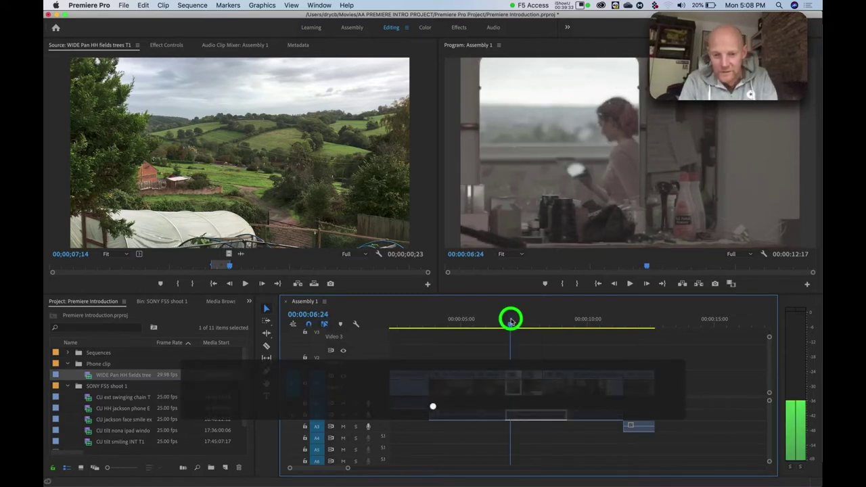
{"action": "mouse_move", "coordinate": [514, 321]}
{"action": "left_mouse_down"}
{"action": "mouse_move", "coordinate": [553, 318]}
{"action": "mouse_move", "coordinate": [519, 318]}
{"action": "left_mouse_up"}
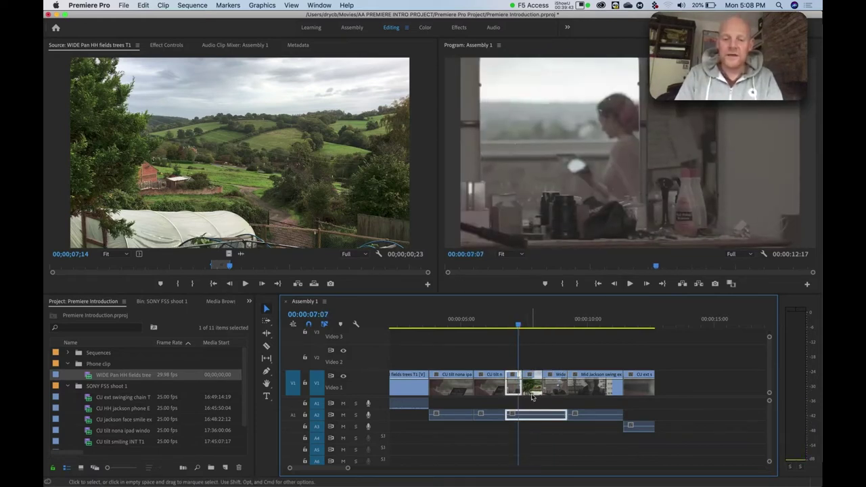
- Undo the fields video overwrite, disconnect the V1 source video, and patch the source audio to A1
{"action": "key", "text": "super+z"}
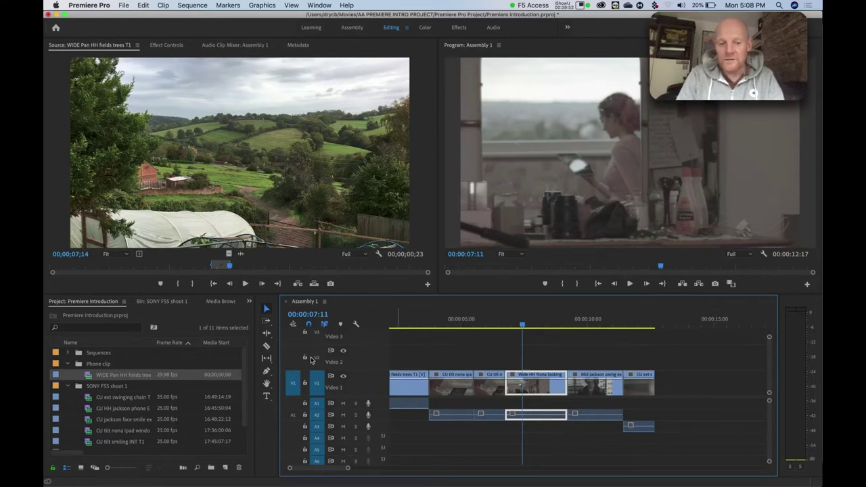
{"action": "left_click", "coordinate": [293, 415]}
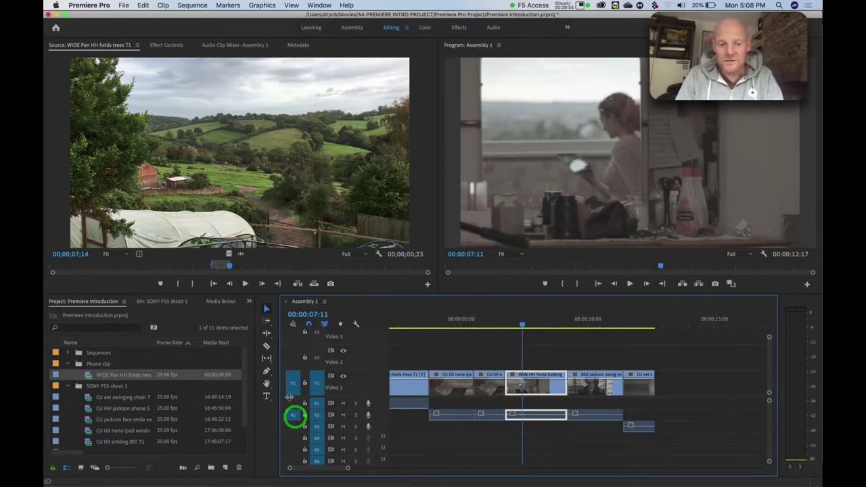
{"action": "left_click", "coordinate": [293, 385]}
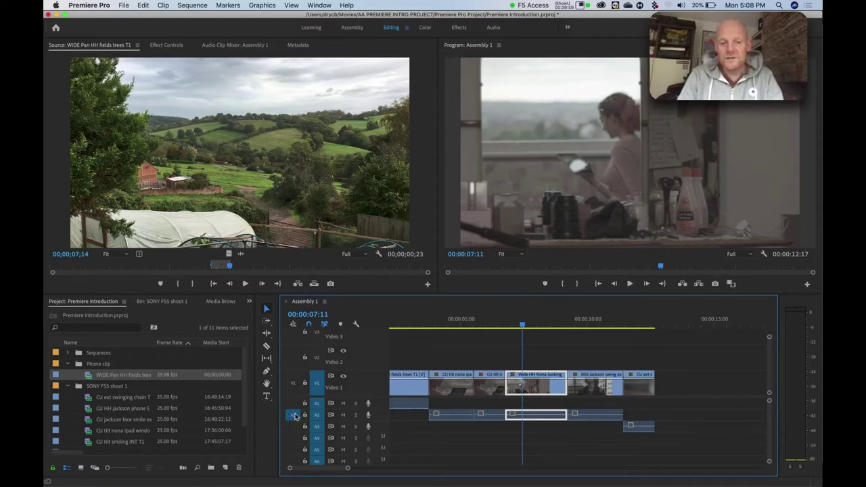
{"action": "left_click", "coordinate": [293, 403]}
{"action": "left_click", "coordinate": [293, 414]}
{"action": "left_click", "coordinate": [293, 426]}
{"action": "left_click", "coordinate": [293, 403]}
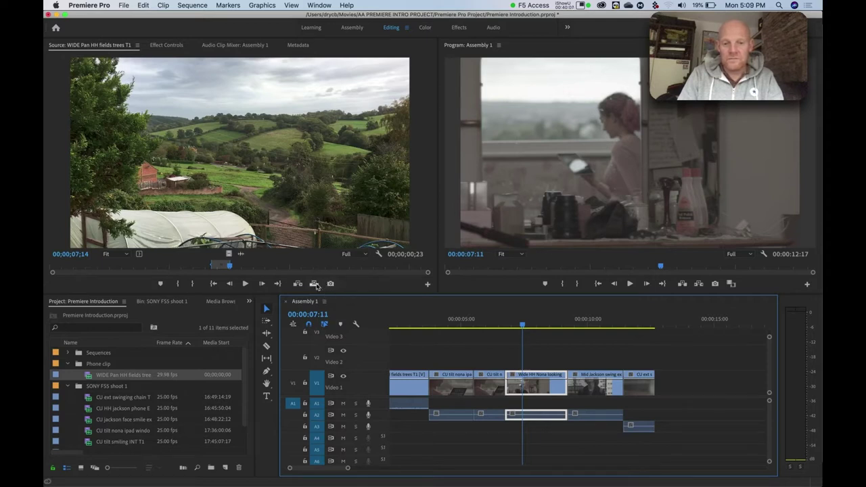
- Overwrite only the fields clip's audio onto A1 at the playhead and select the new A1 clip
{"action": "left_click", "coordinate": [313, 285]}
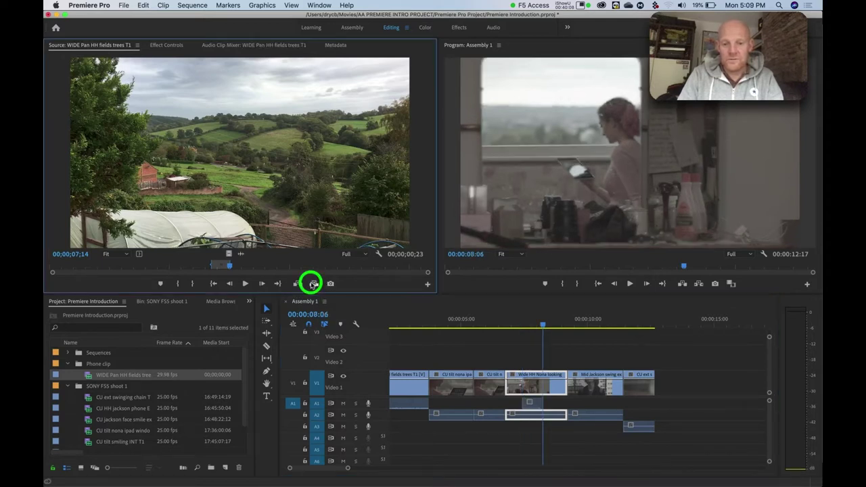
{"action": "left_click", "coordinate": [531, 404]}
{"action": "left_click", "coordinate": [532, 415]}
- Check the Wide HH Nona clip on V1, the new A1 audio and the A2 dialogue
{"action": "left_click", "coordinate": [531, 404]}
{"action": "left_click", "coordinate": [528, 383]}
{"action": "left_click", "coordinate": [529, 404]}
{"action": "left_click", "coordinate": [530, 414]}
{"action": "left_click", "coordinate": [528, 386]}
{"action": "left_click", "coordinate": [530, 404]}
{"action": "left_click", "coordinate": [530, 420]}
{"action": "left_click", "coordinate": [532, 408]}
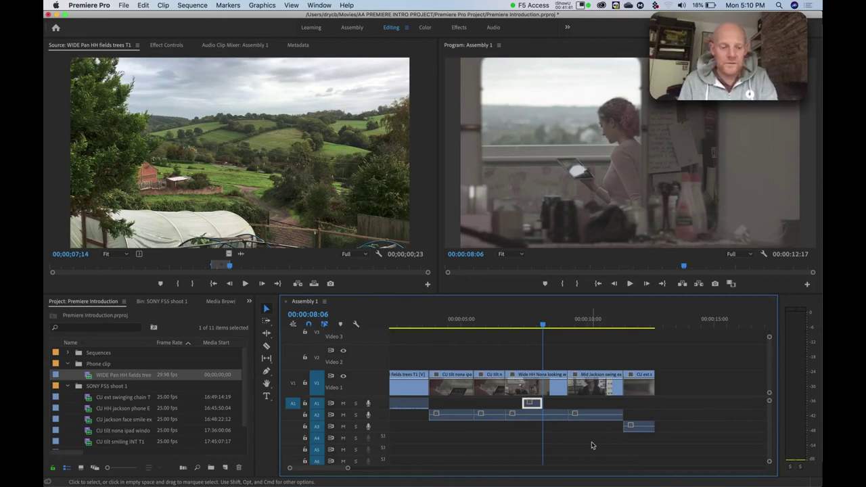
- Switch to the PowerPoint presentation's Patching and the Timeline slide with Cmd+Tab
{"action": "key", "text": "super+Tab"}
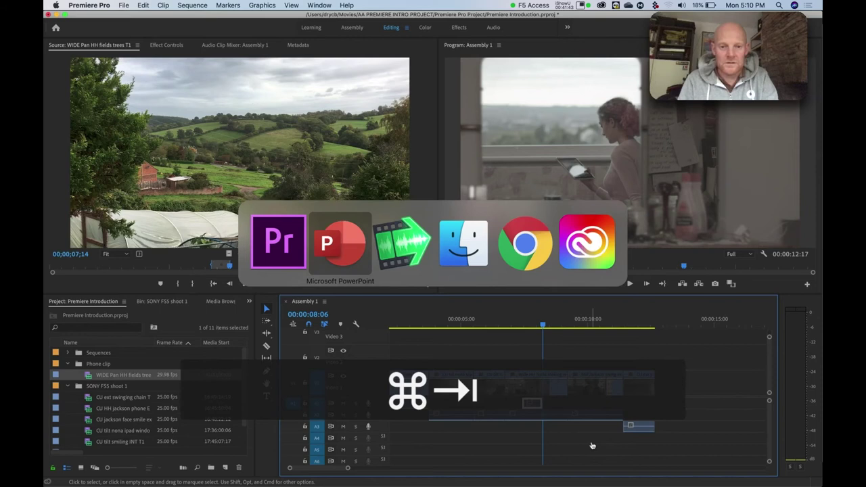